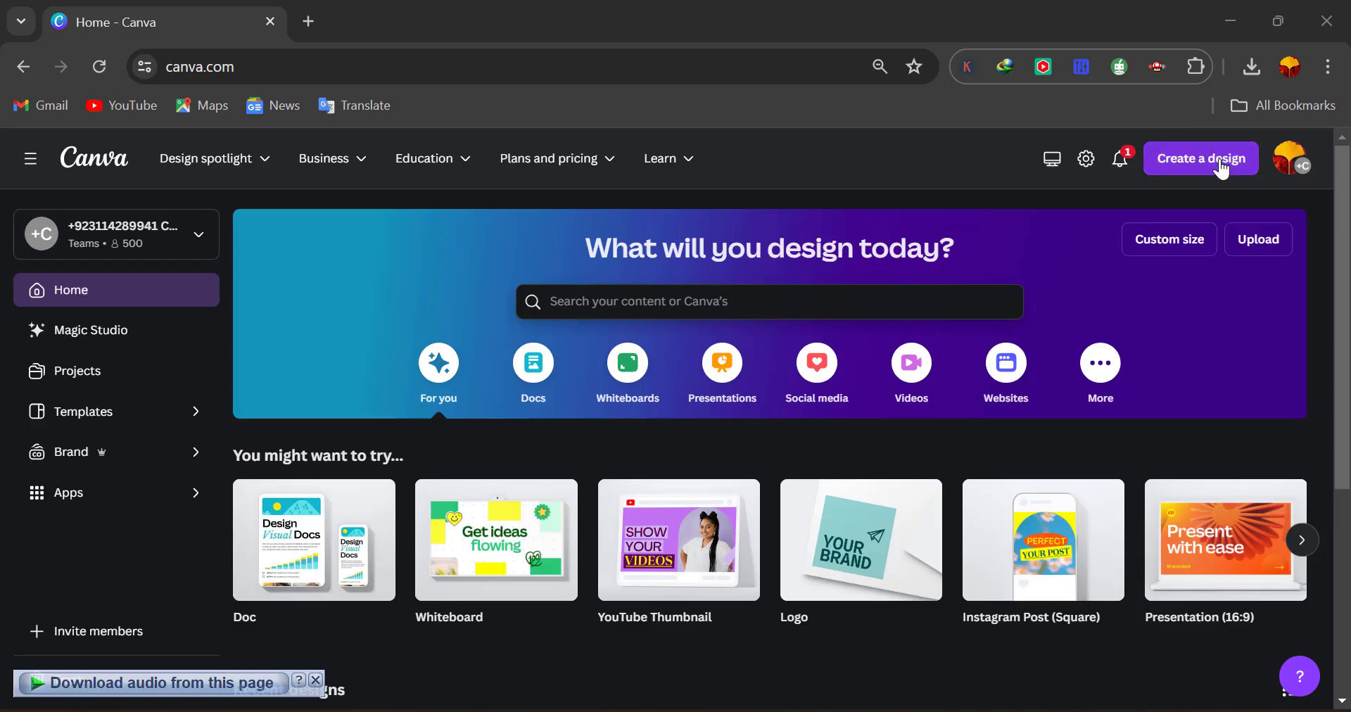
- Start a new Instagram Post (Square) design by searching the design types for "instag"
click(1221, 167)
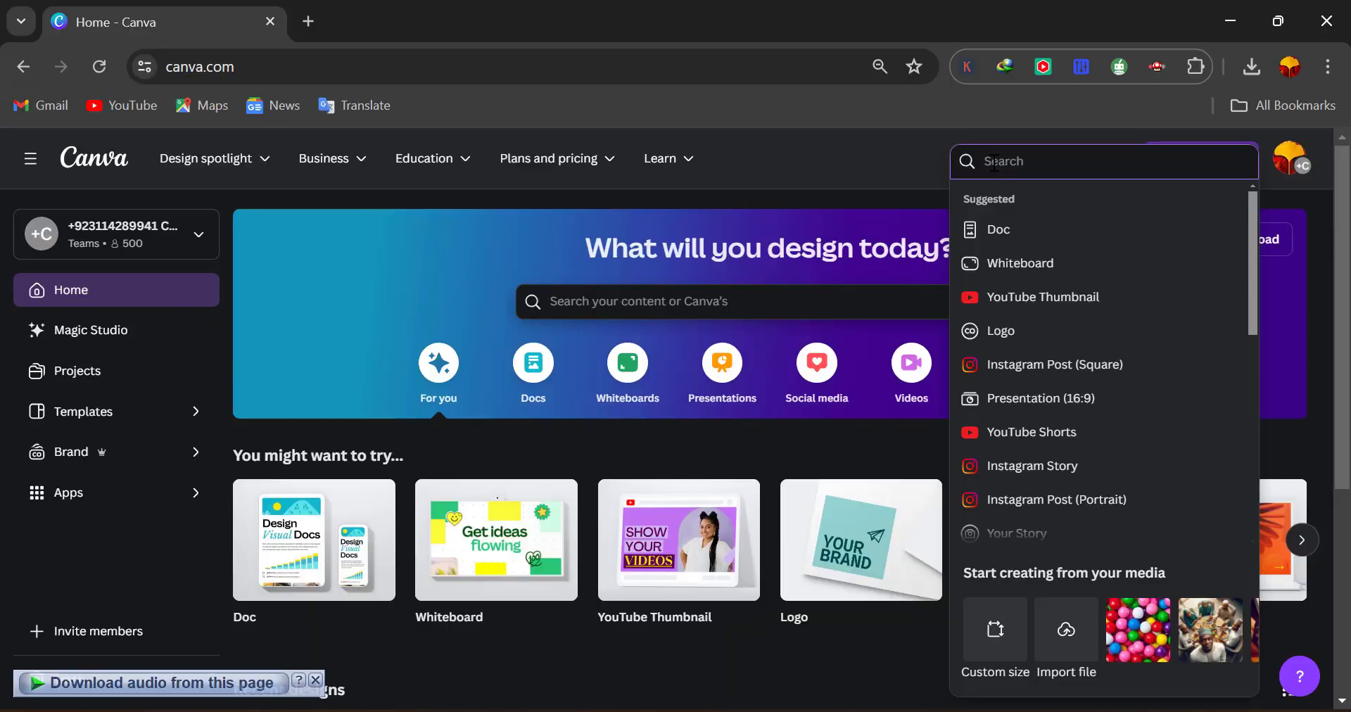
text(inst)
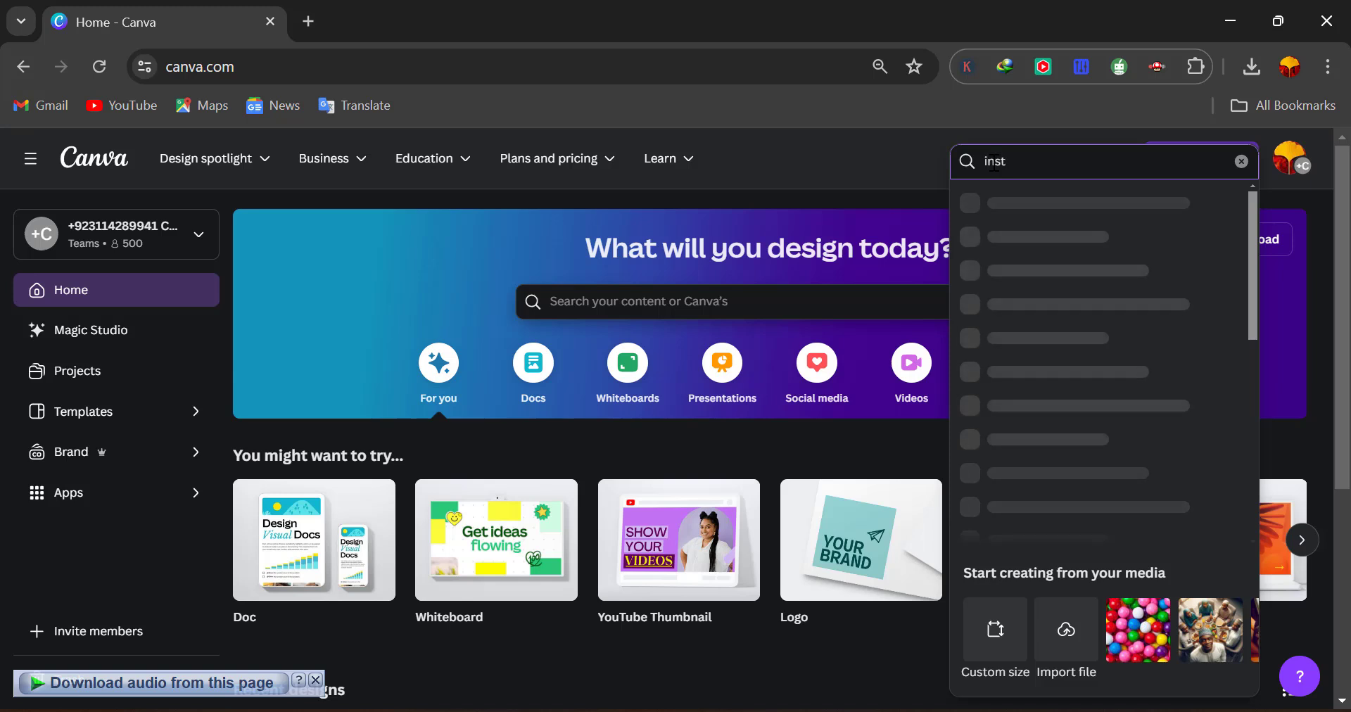
text(ag)
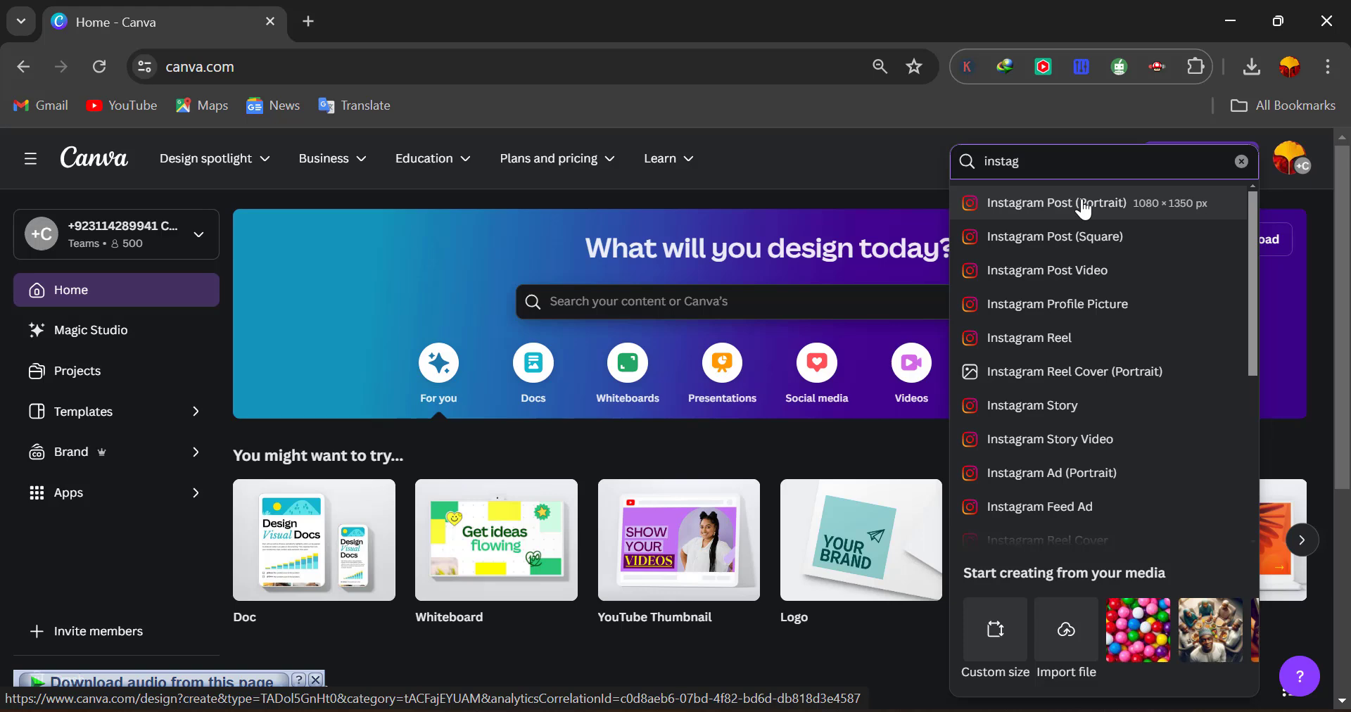
click(1075, 235)
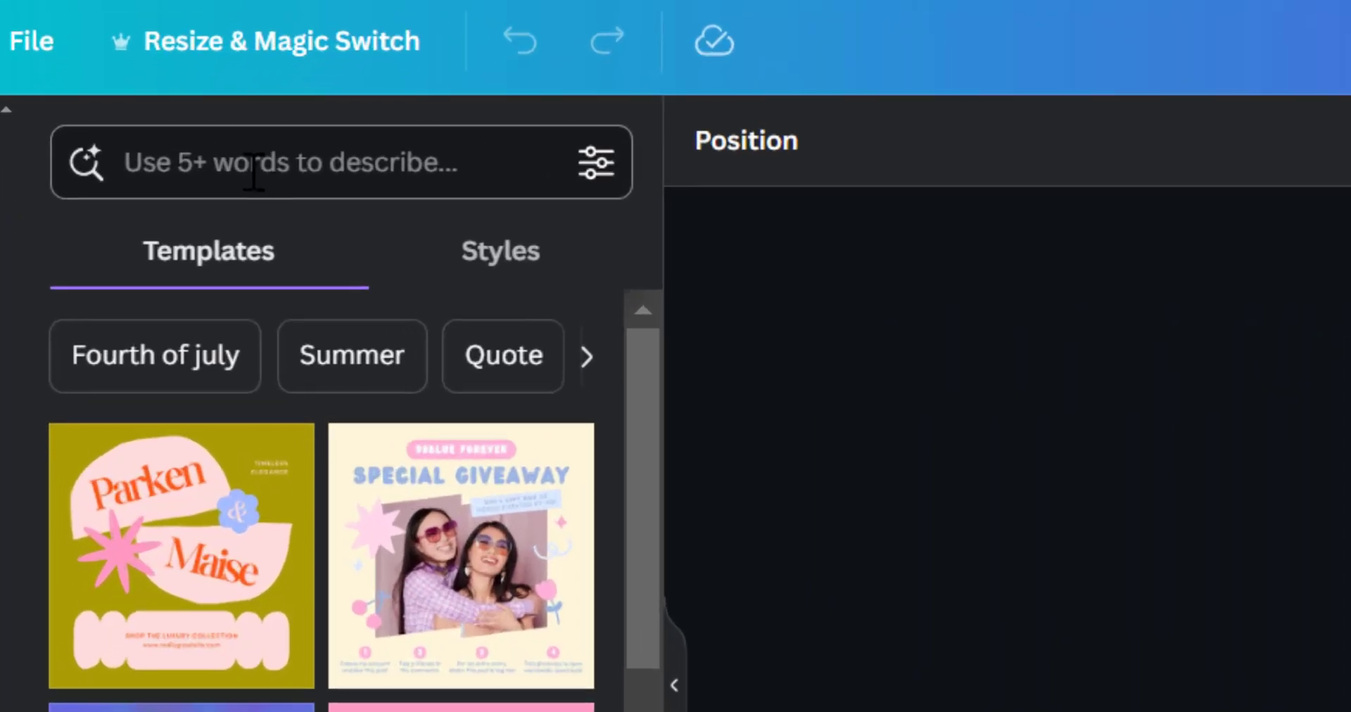
- Search the templates for "perfume" and browse the results
click(253, 171)
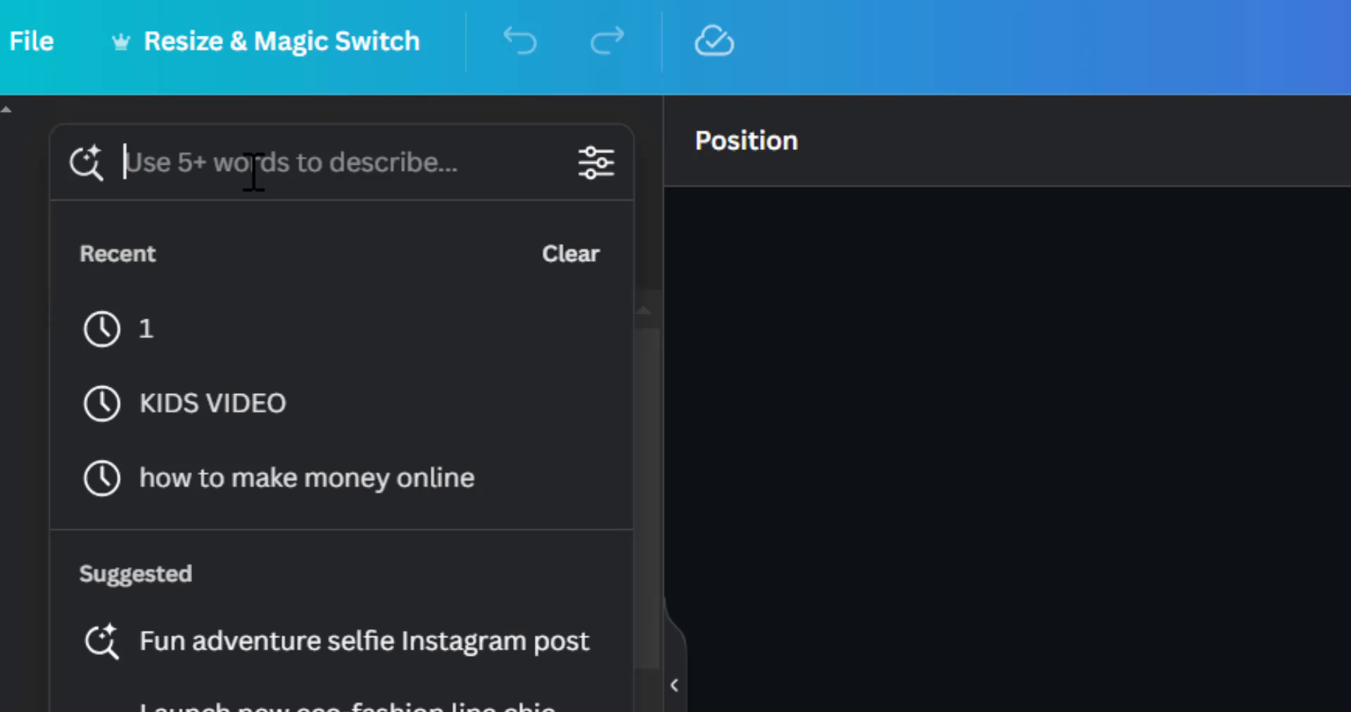
text(perfume)
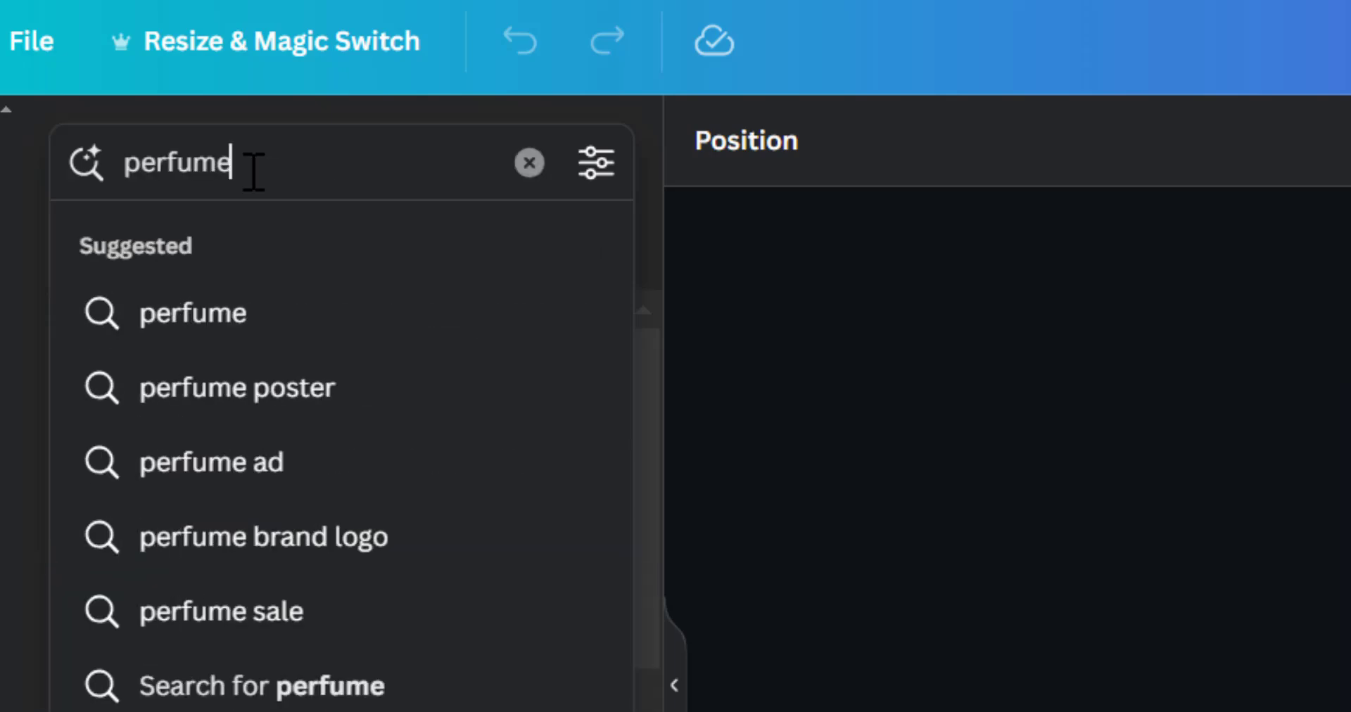
key(Return)
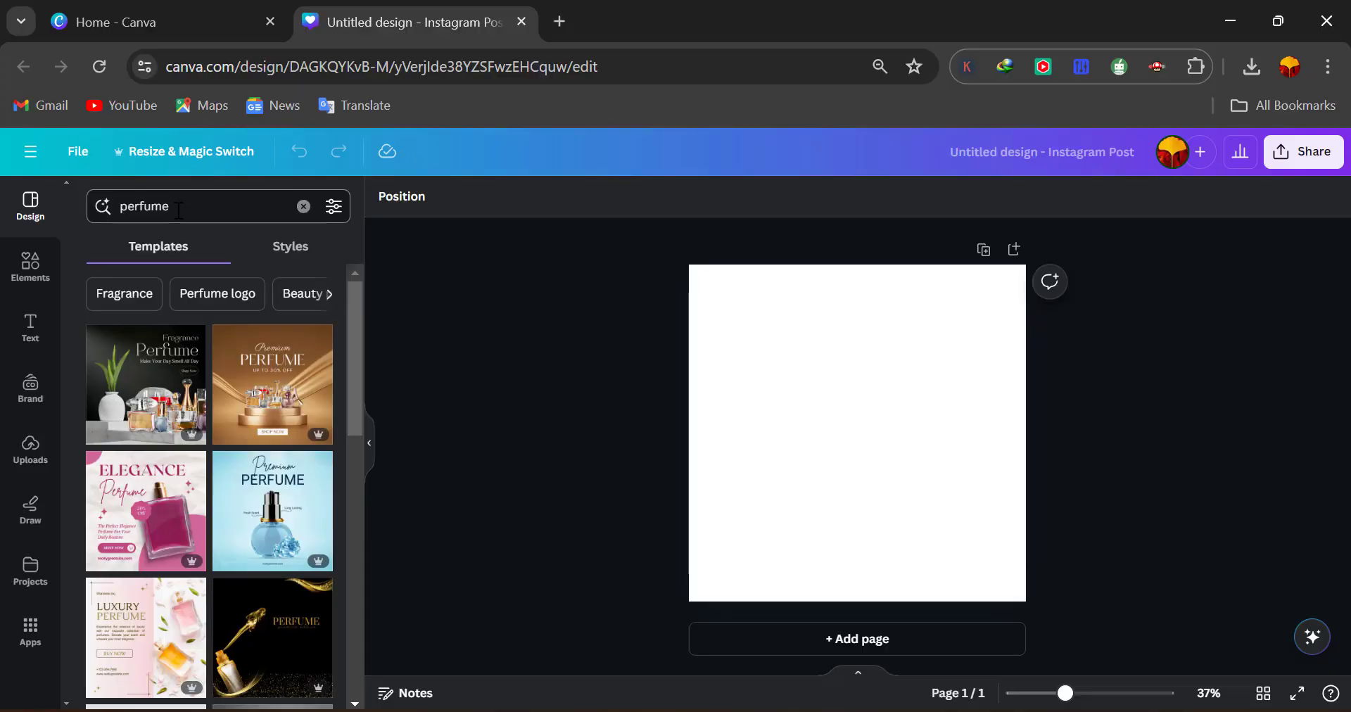
scroll(201, 564, down, 1)
scroll(155, 389, down, 6)
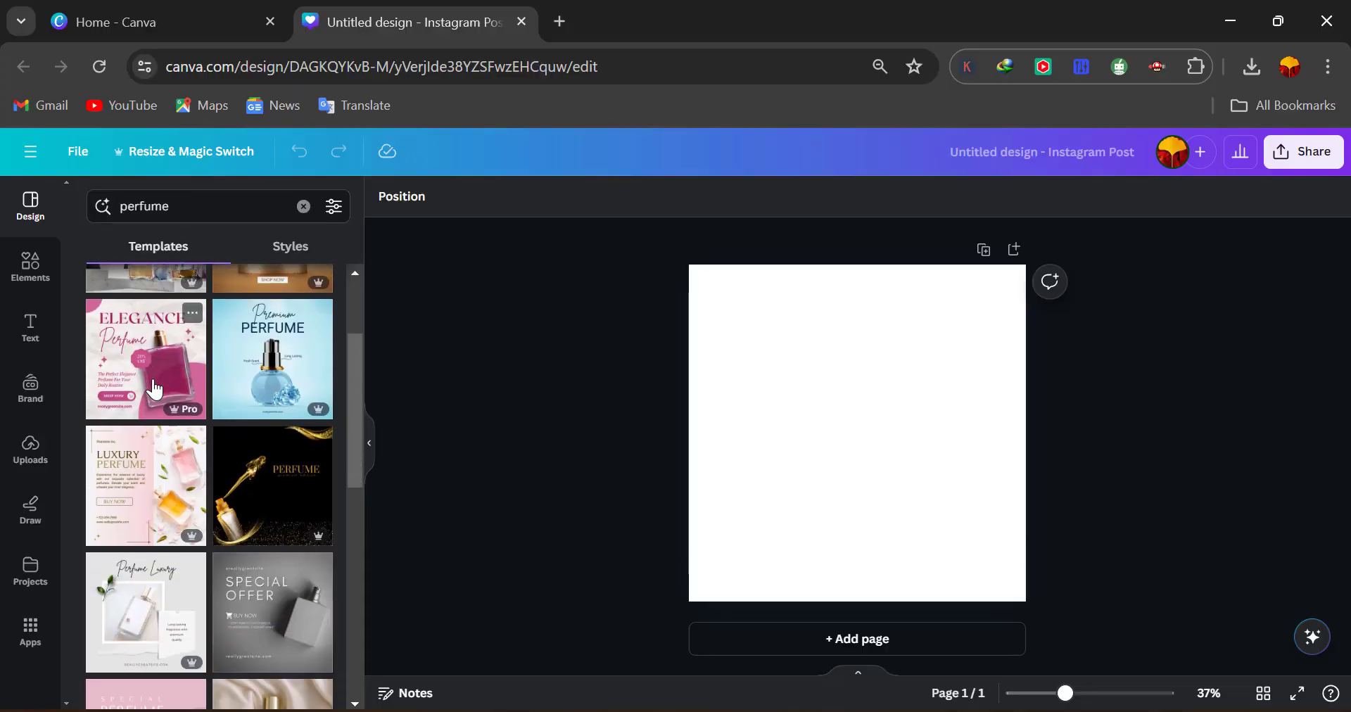
scroll(155, 389, down, 1)
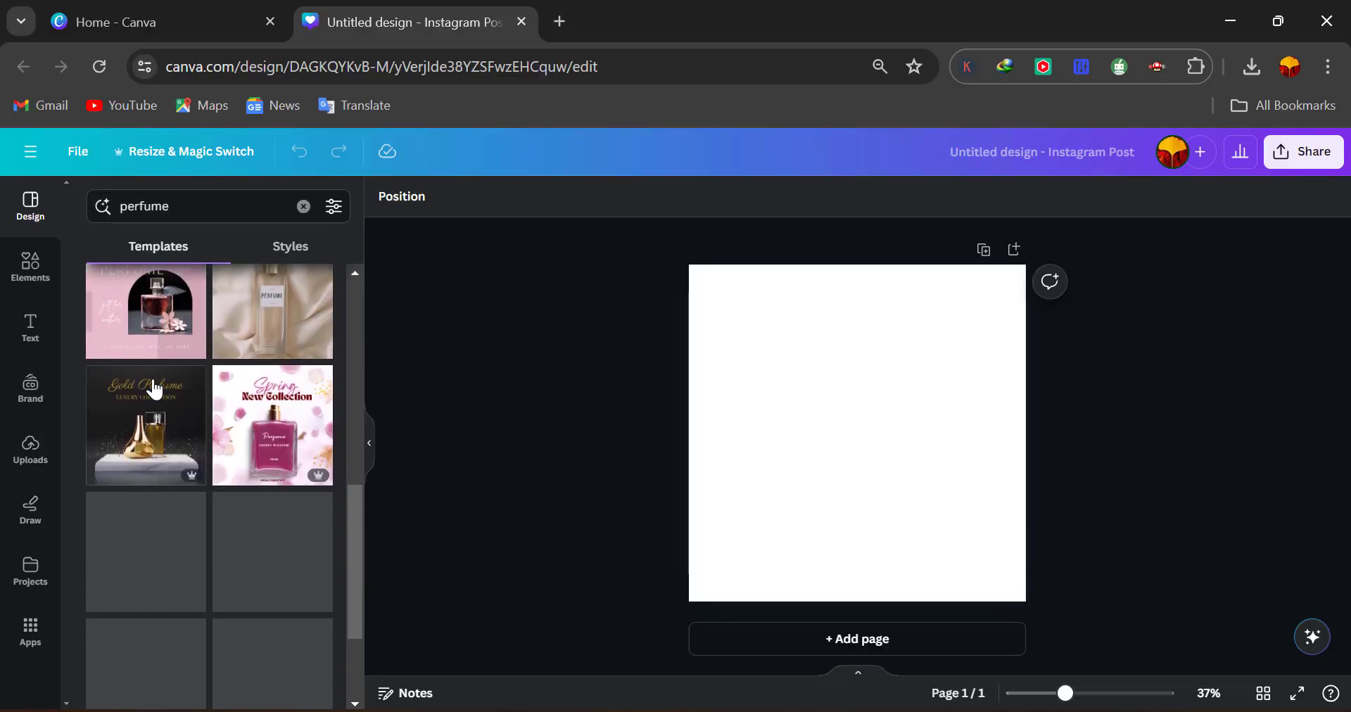
scroll(155, 389, up, 8)
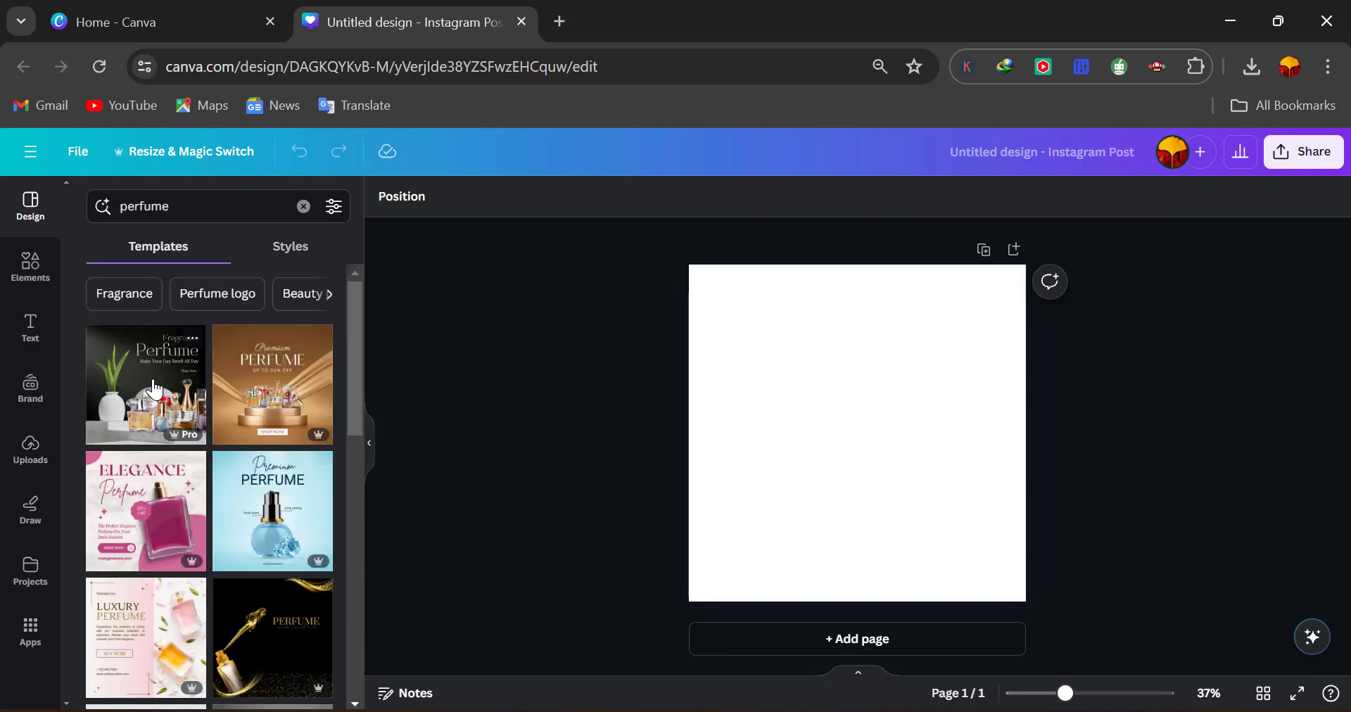
- Filter the perfume templates by the yellow-green color swatch
click(334, 208)
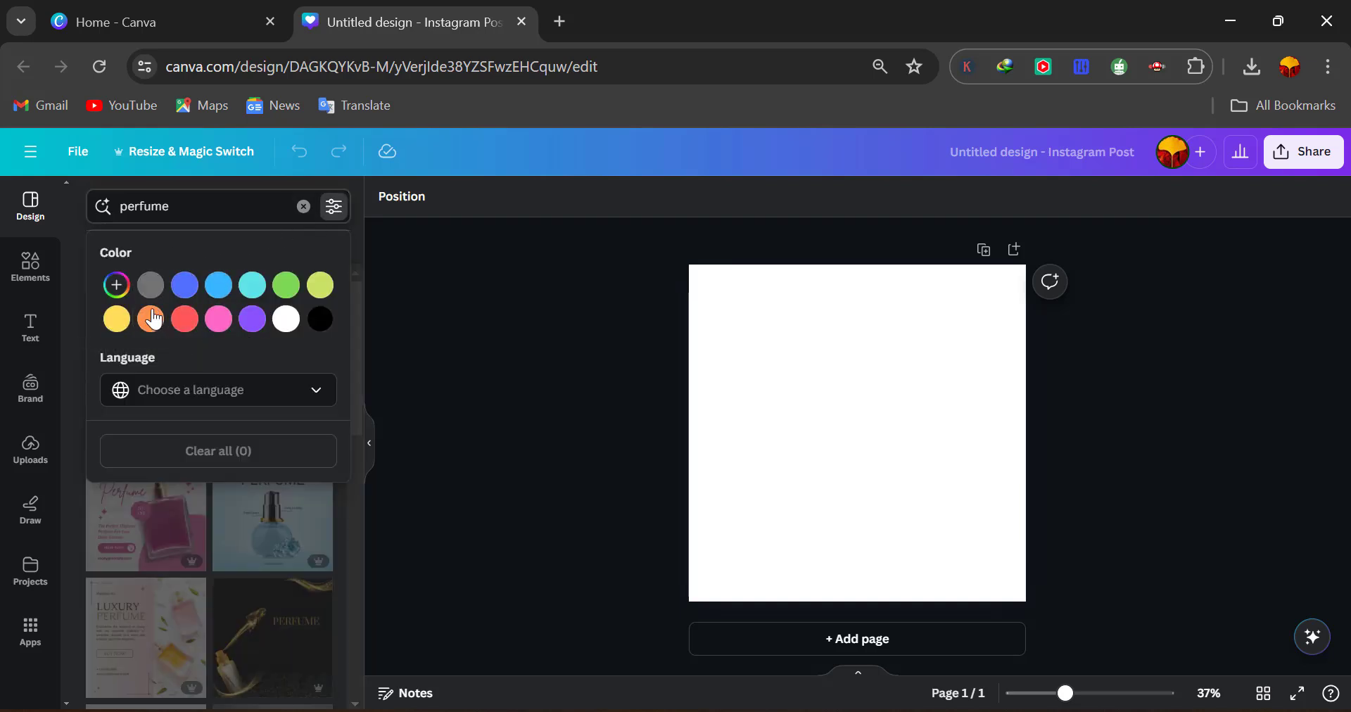
click(117, 287)
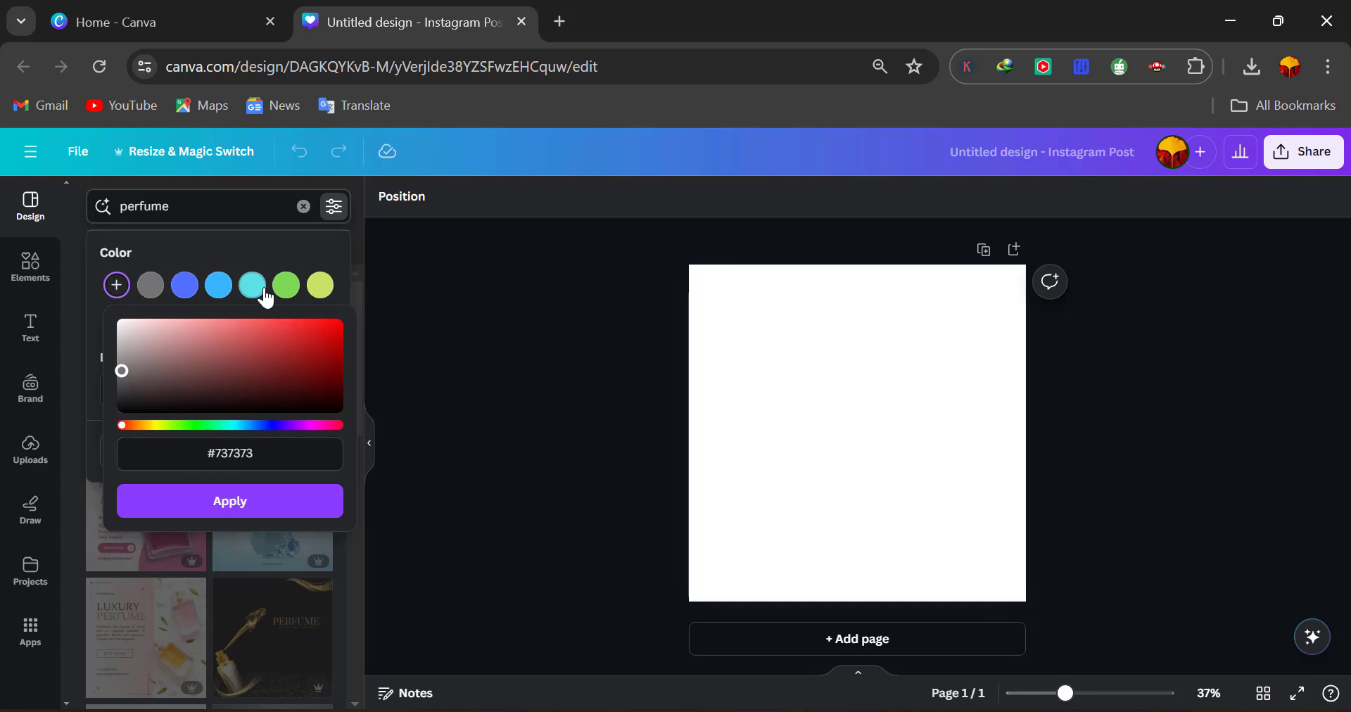
click(320, 287)
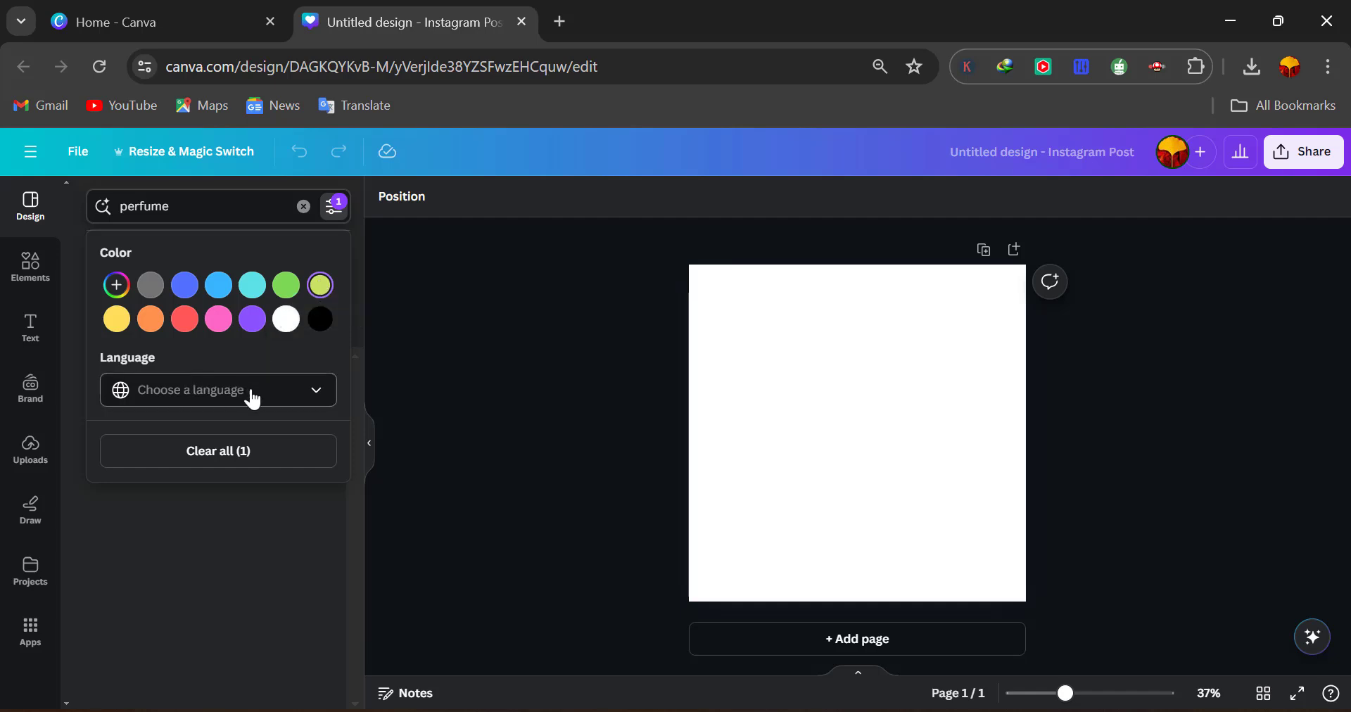
- Look through the languages offered in the template filters, leave the language unset and close the filters
click(266, 401)
scroll(201, 556, down, 2)
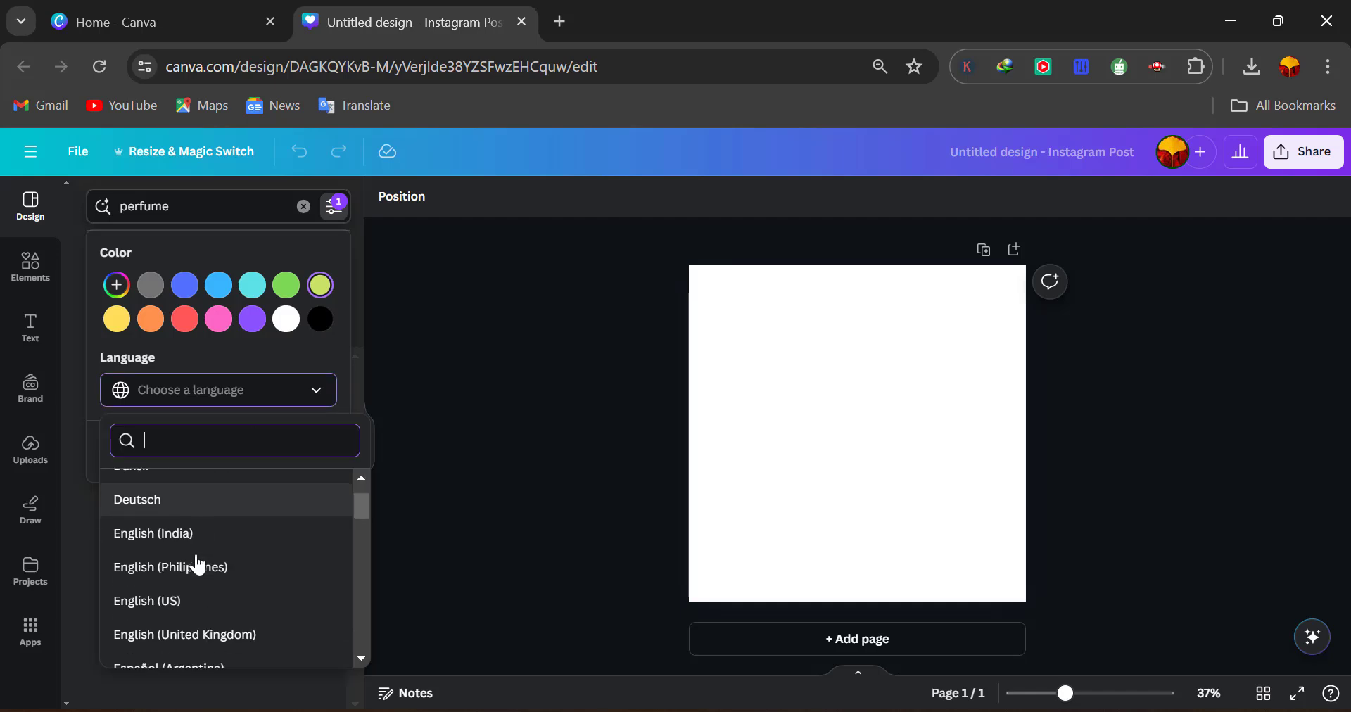
scroll(198, 564, down, 4)
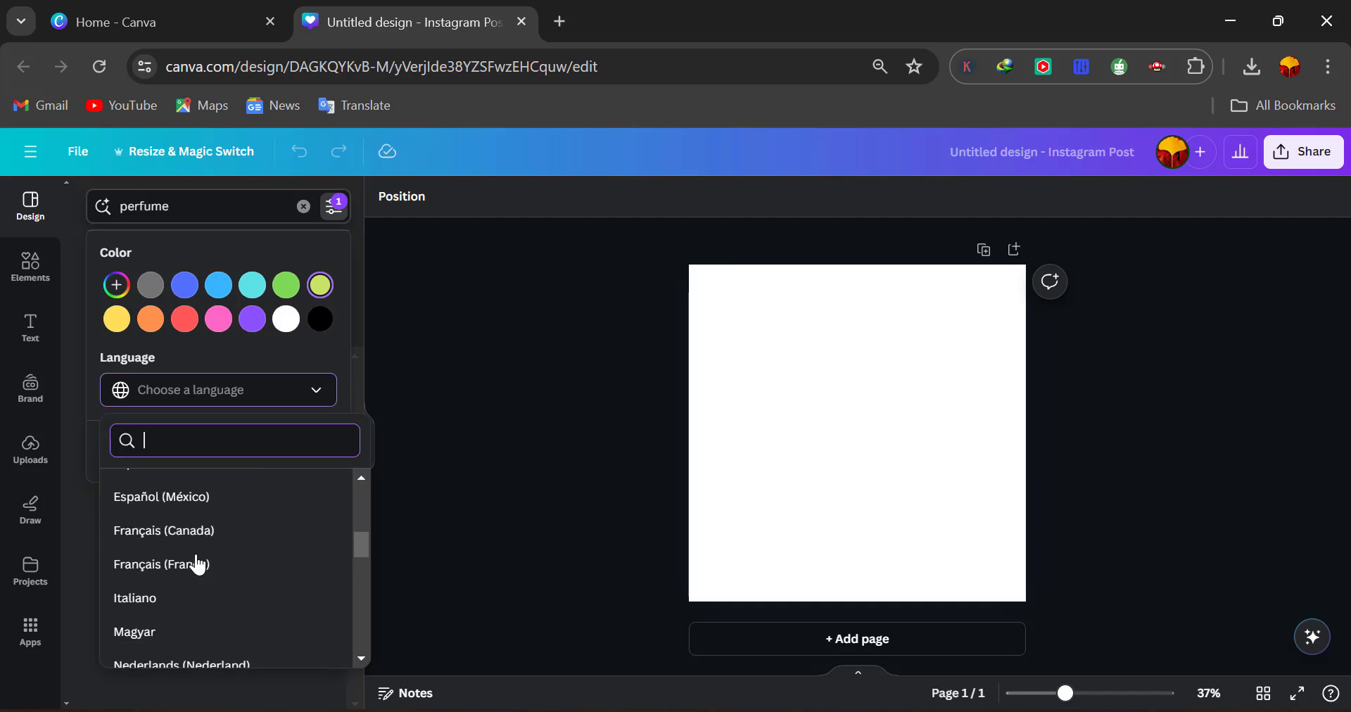
scroll(198, 564, down, 2)
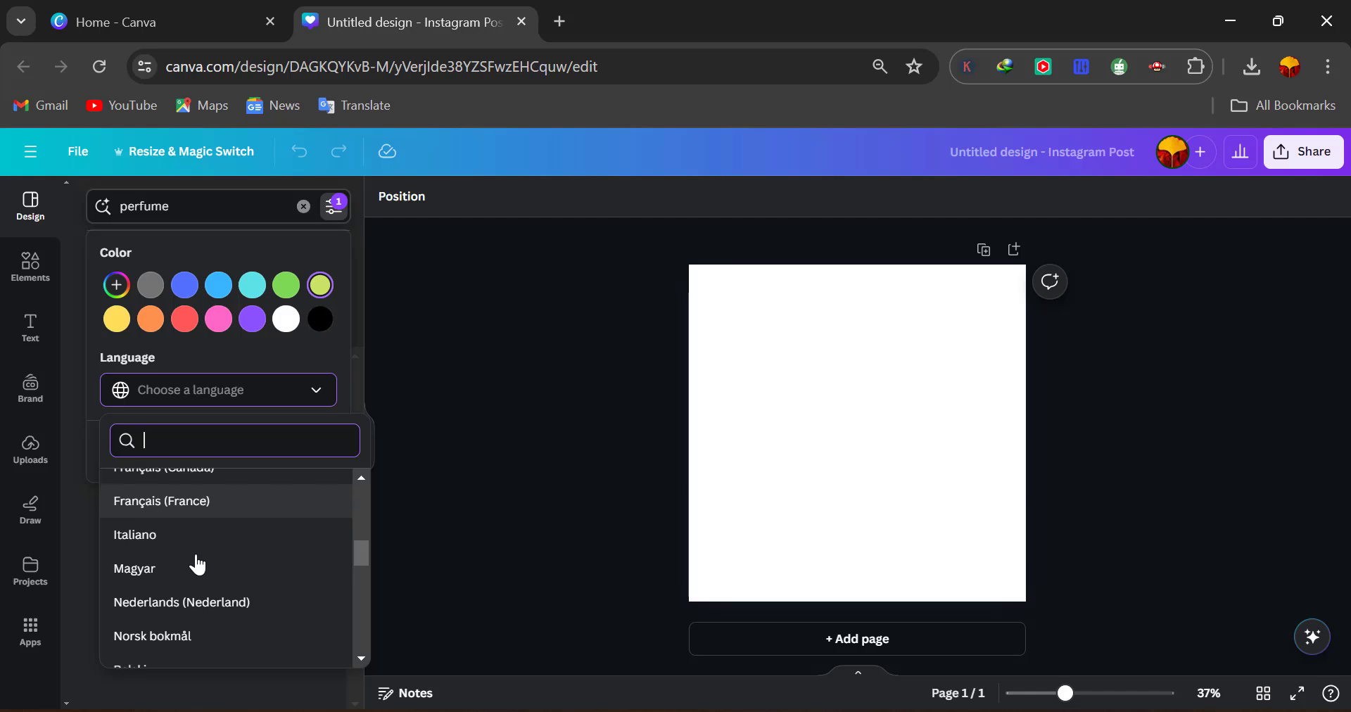
click(339, 363)
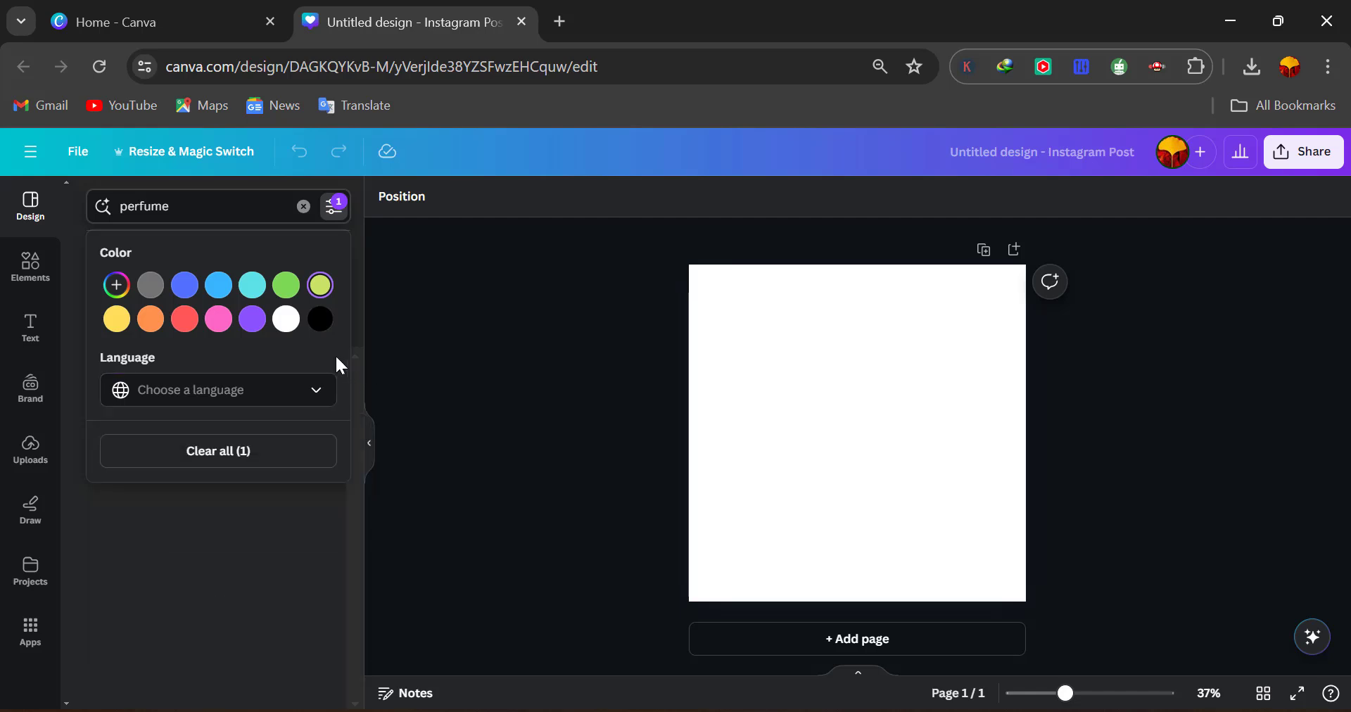
click(246, 213)
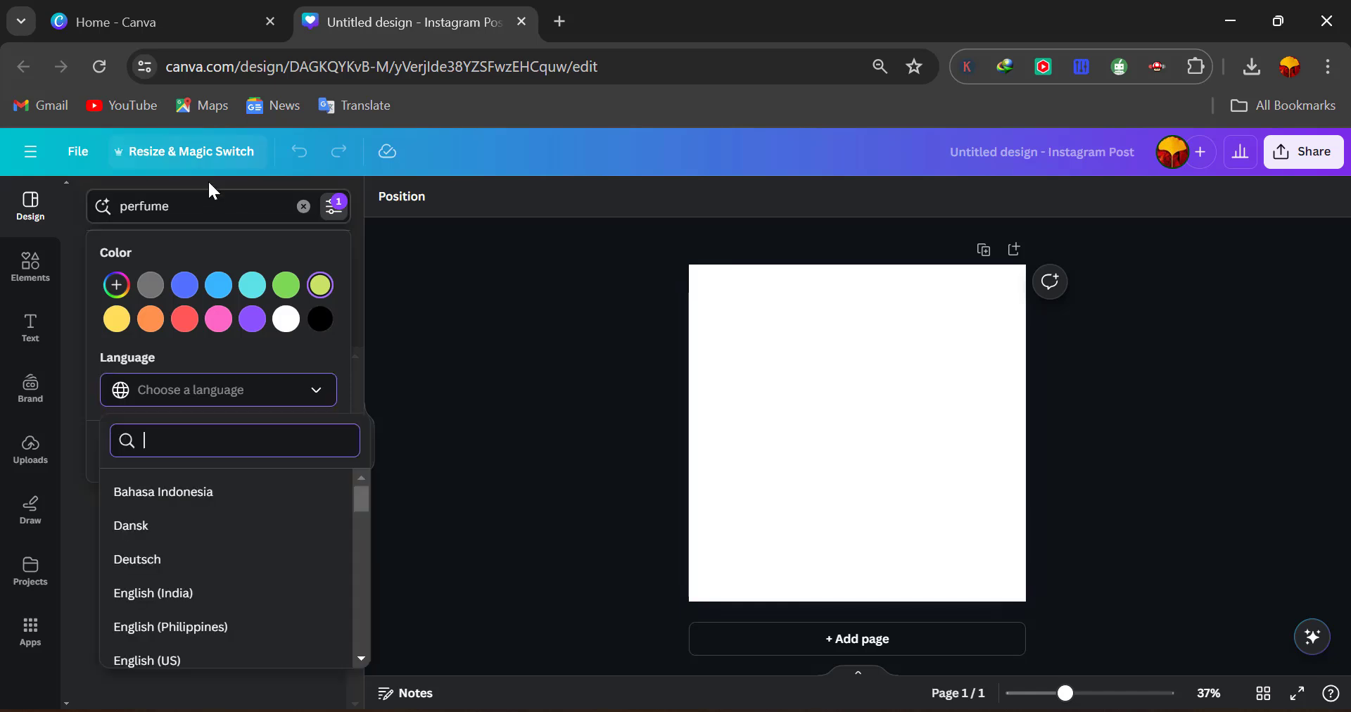
click(206, 194)
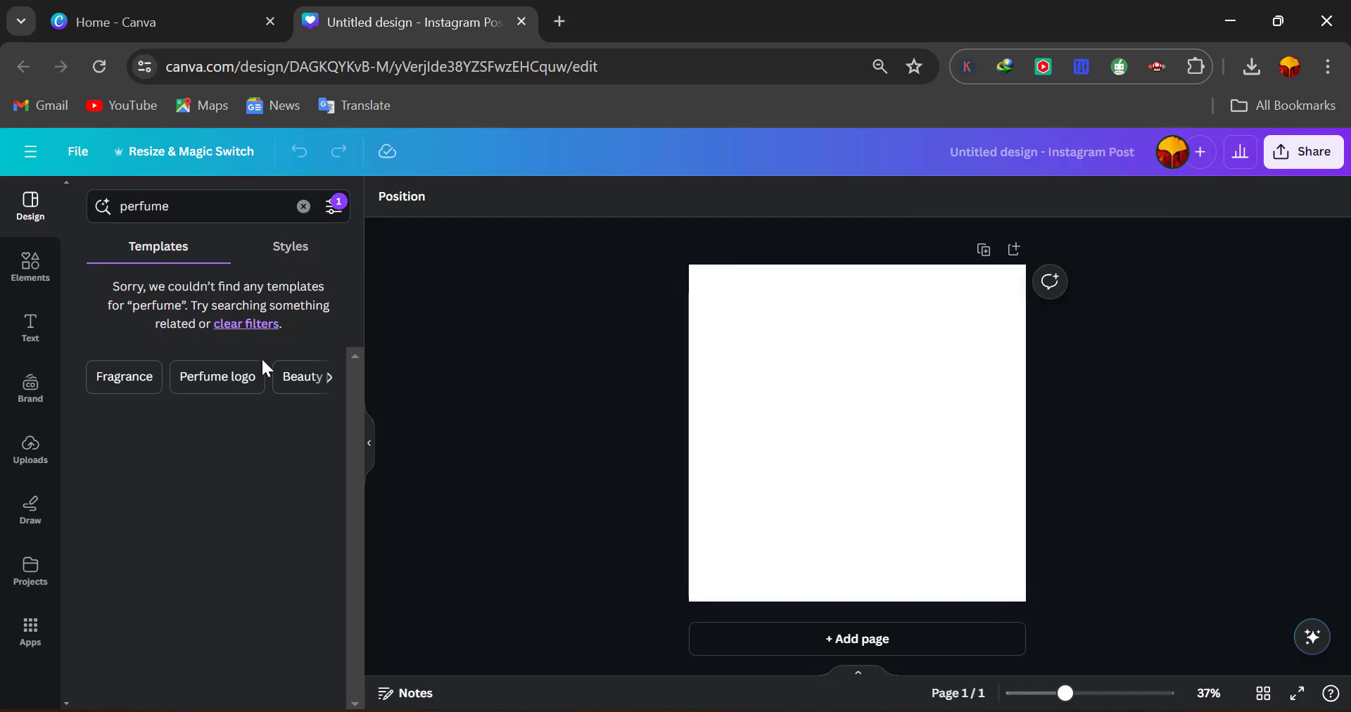
- Change the template color filter to black and browse the matching perfume templates
click(334, 211)
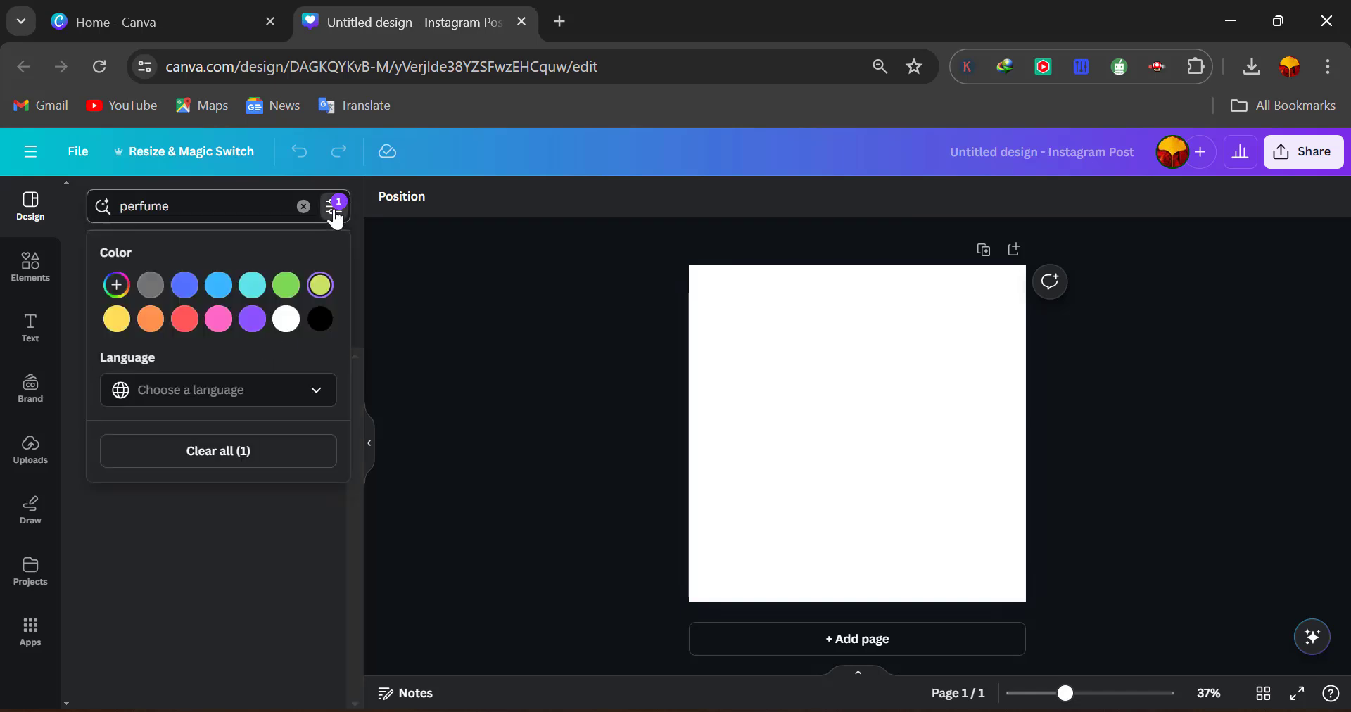
click(324, 327)
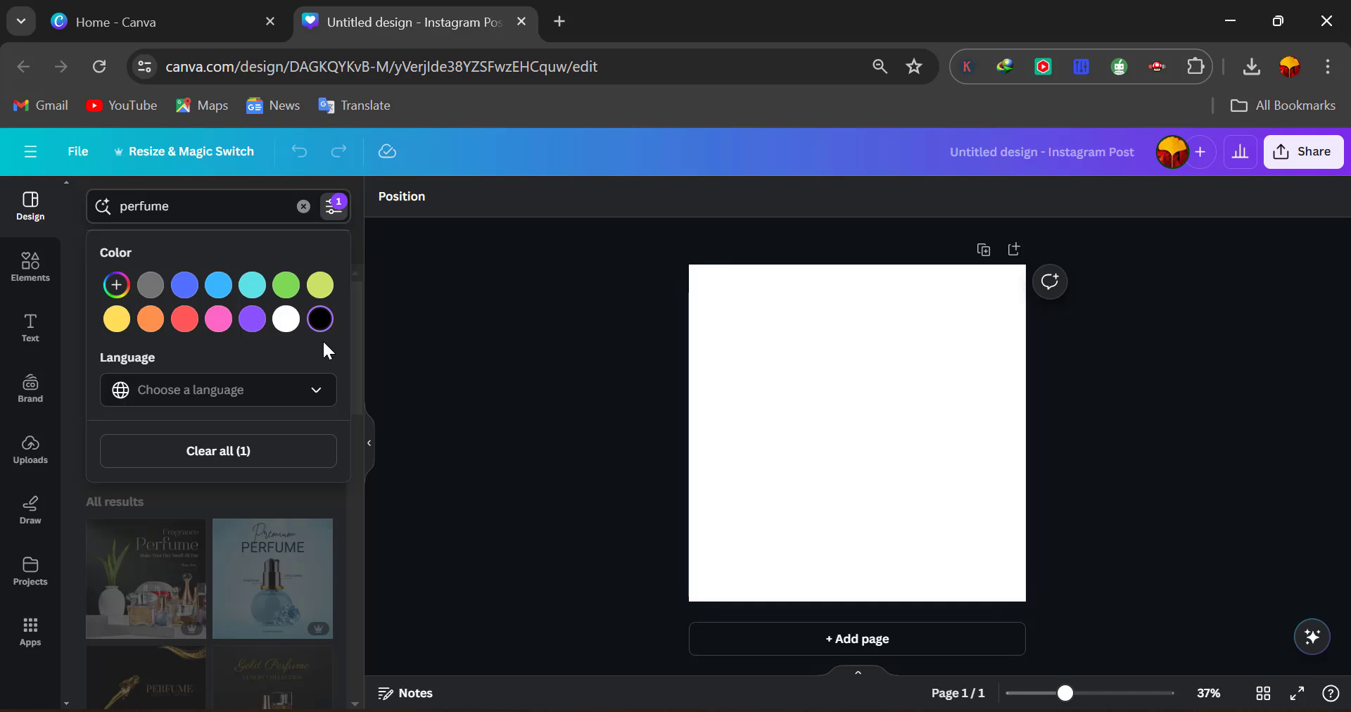
scroll(322, 340, down, 2)
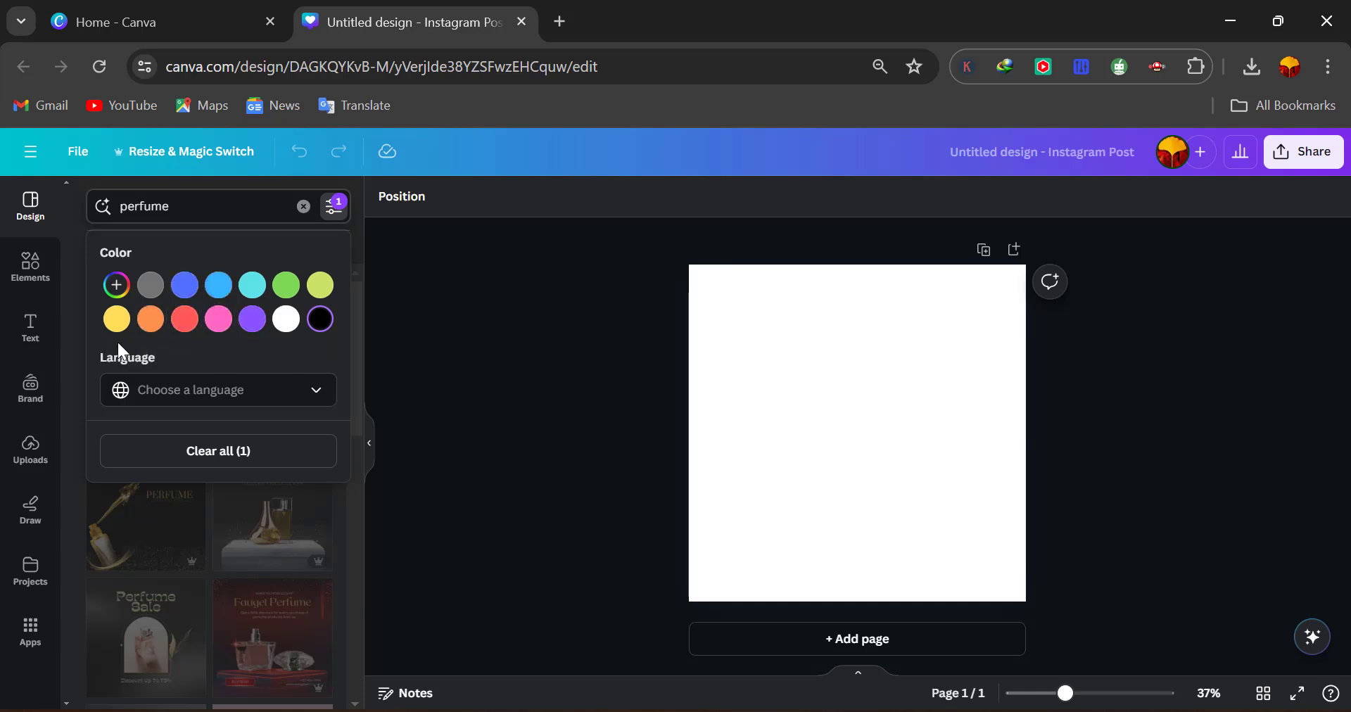
- Filter the perfume templates by orange and apply the pink "elegant Perfume" template with 30% OFF to the page
click(152, 321)
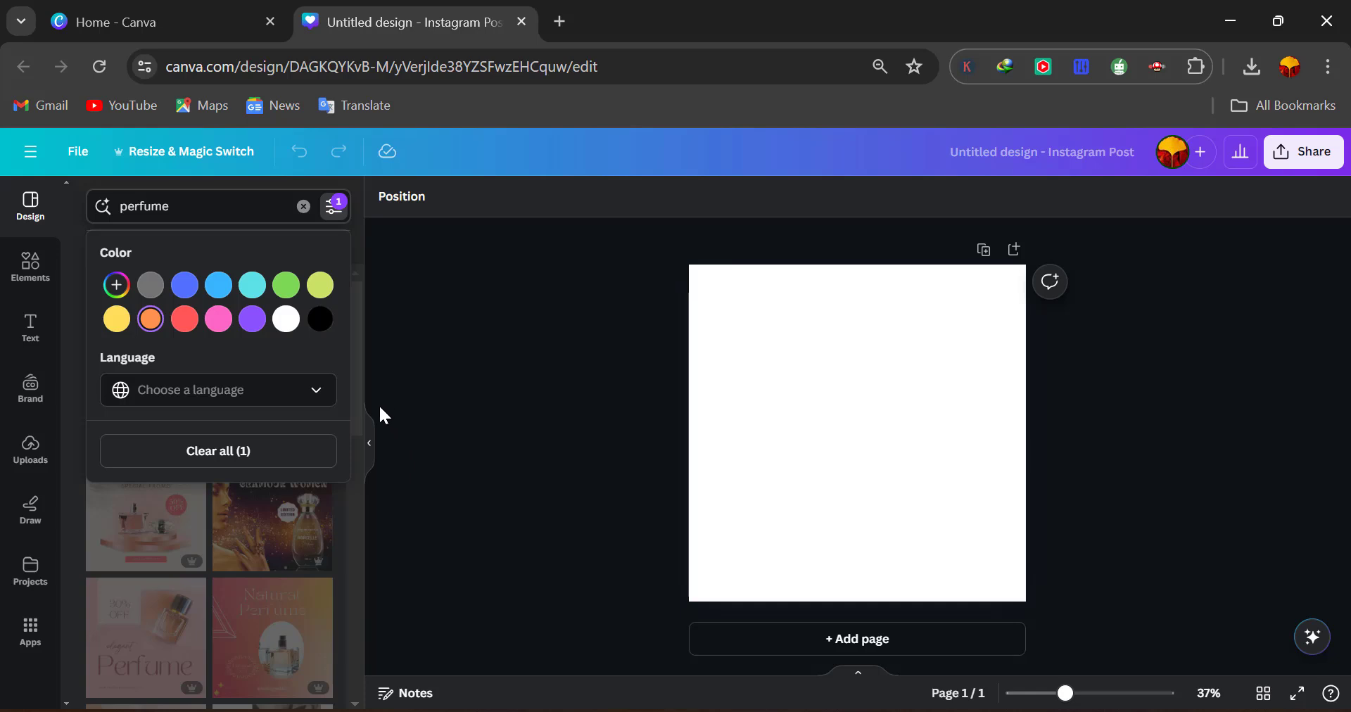
click(412, 415)
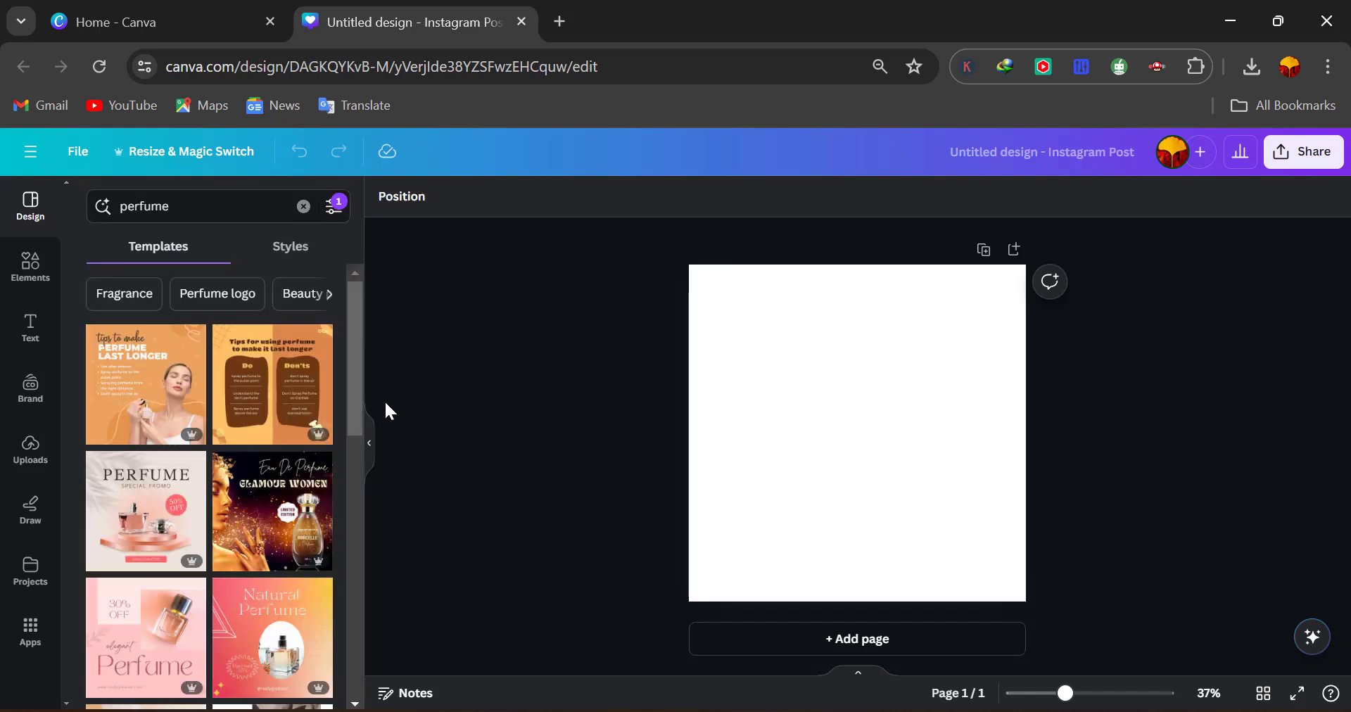
scroll(246, 493, down, 3)
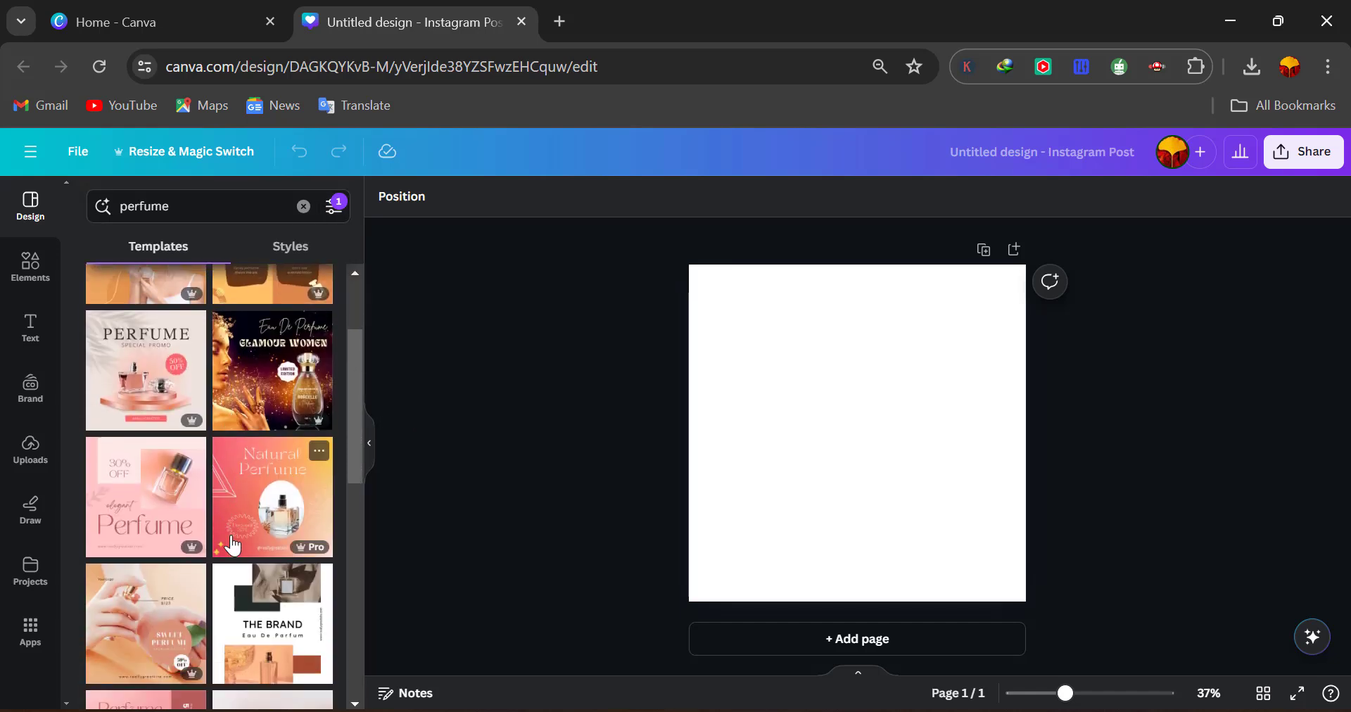
scroll(233, 546, down, 1)
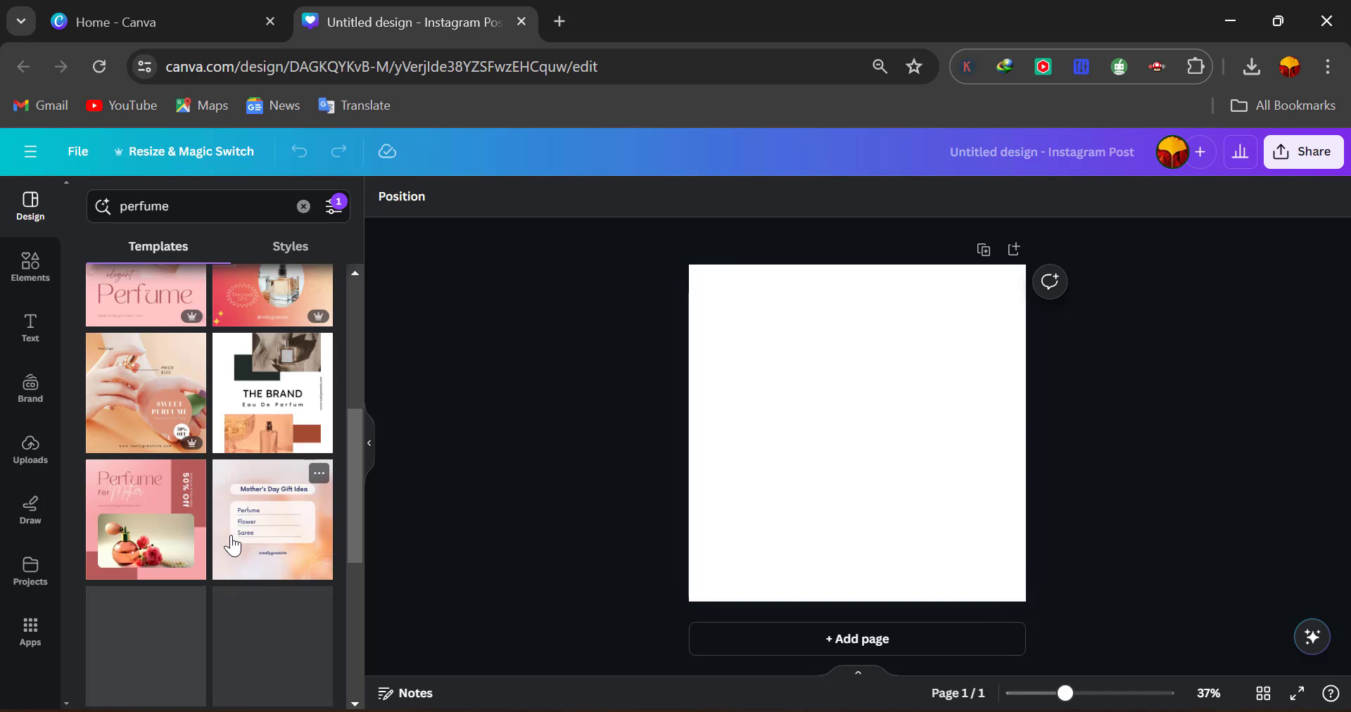
scroll(233, 545, down, 4)
scroll(233, 545, down, 3)
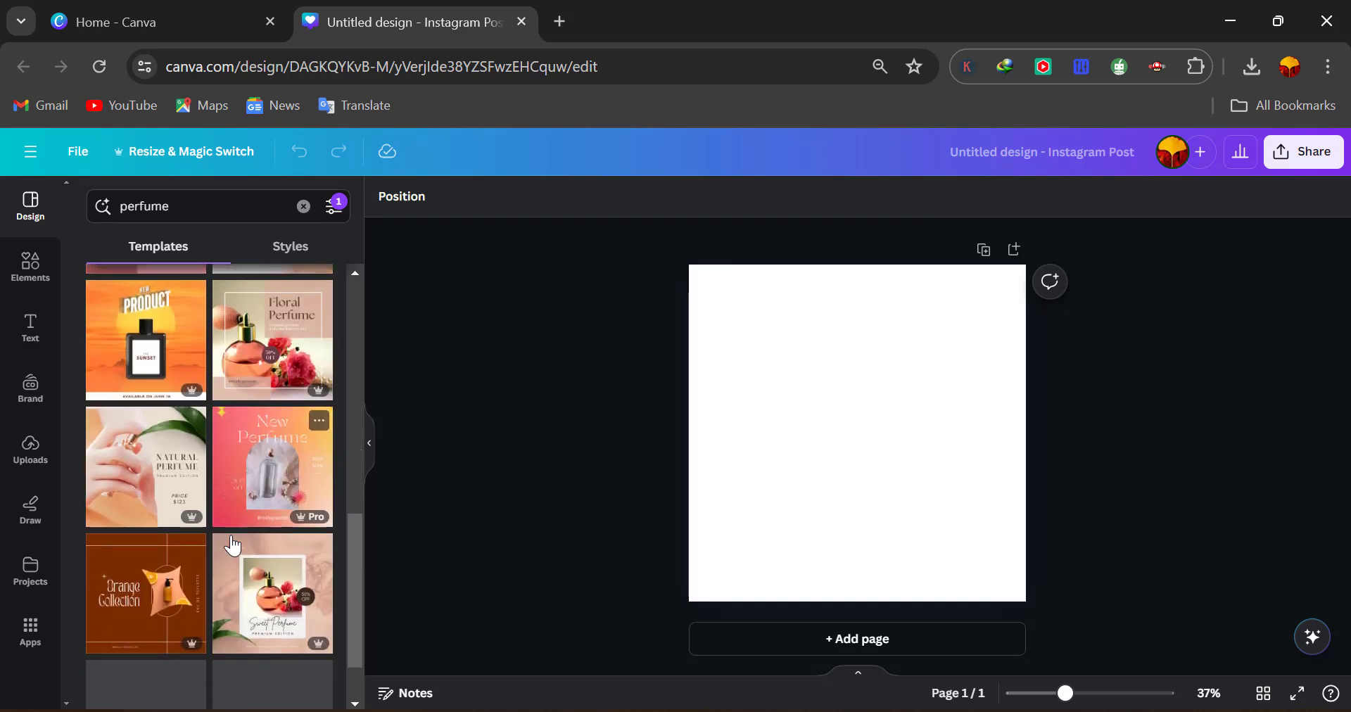
scroll(233, 545, down, 2)
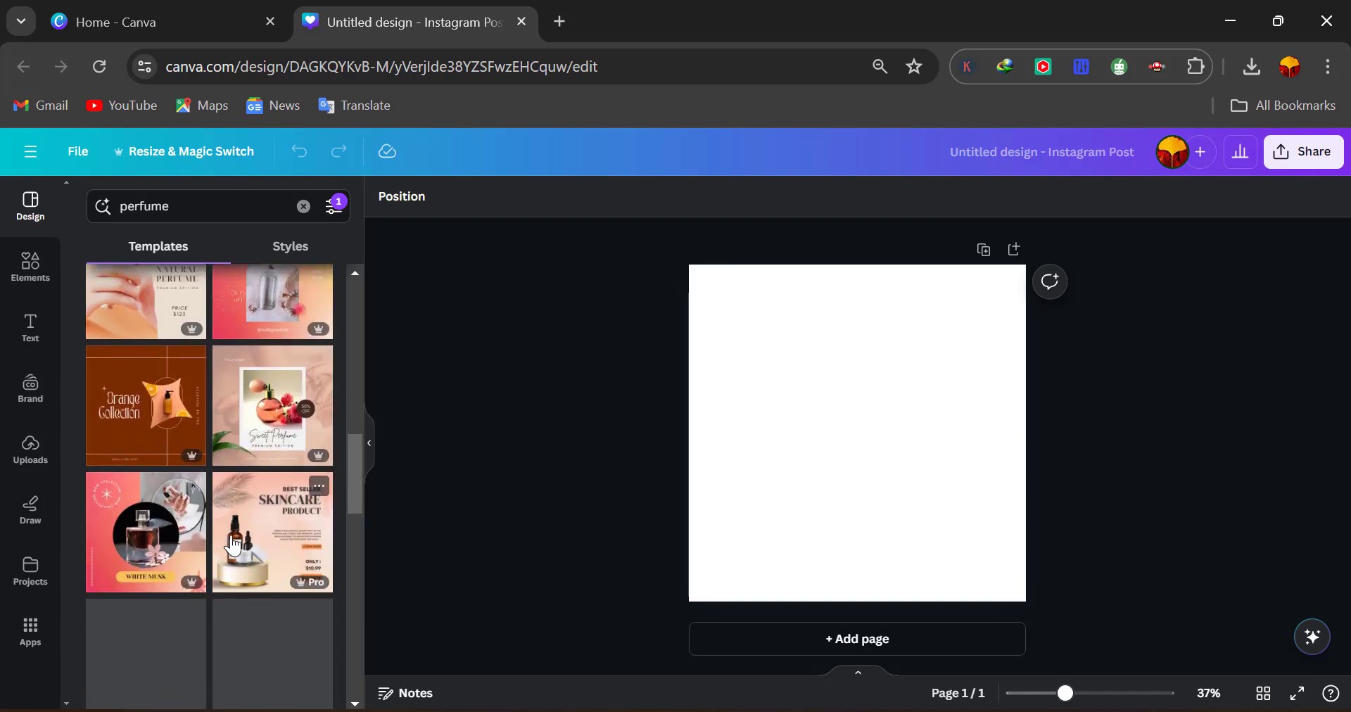
scroll(232, 545, up, 6)
scroll(233, 545, up, 4)
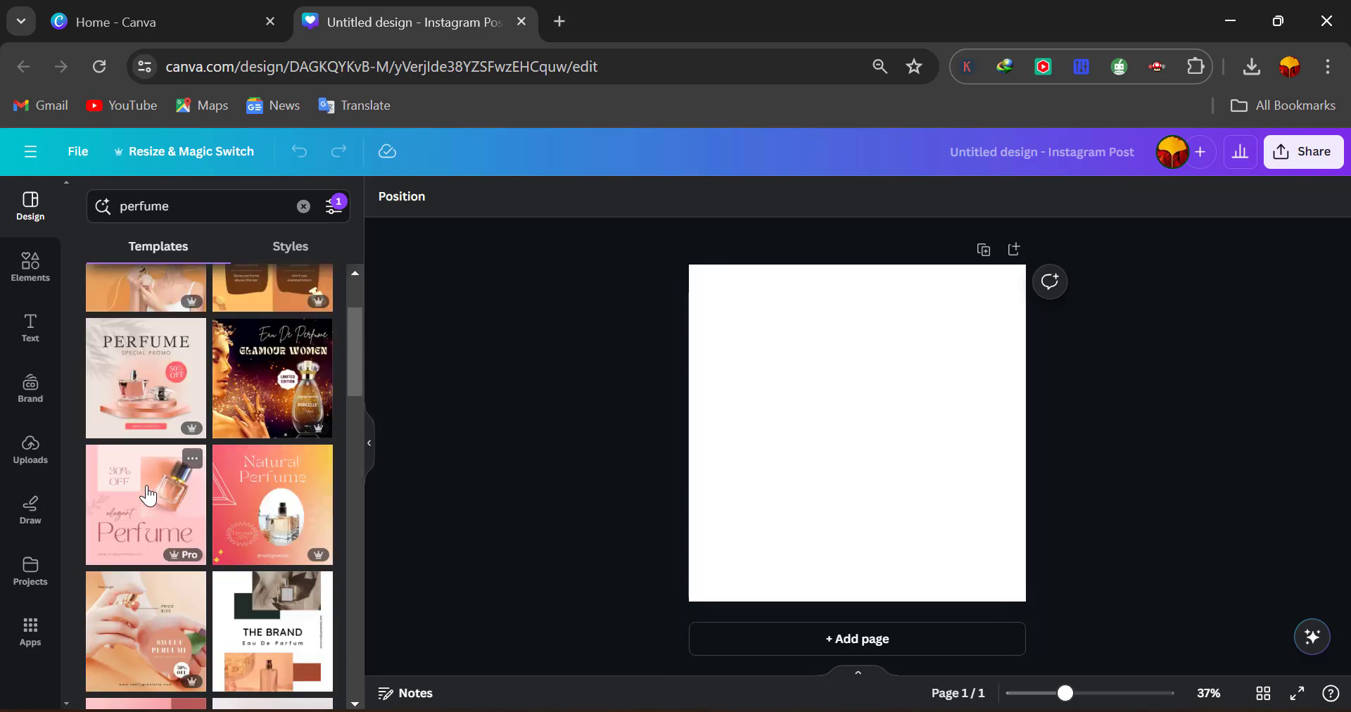
click(149, 496)
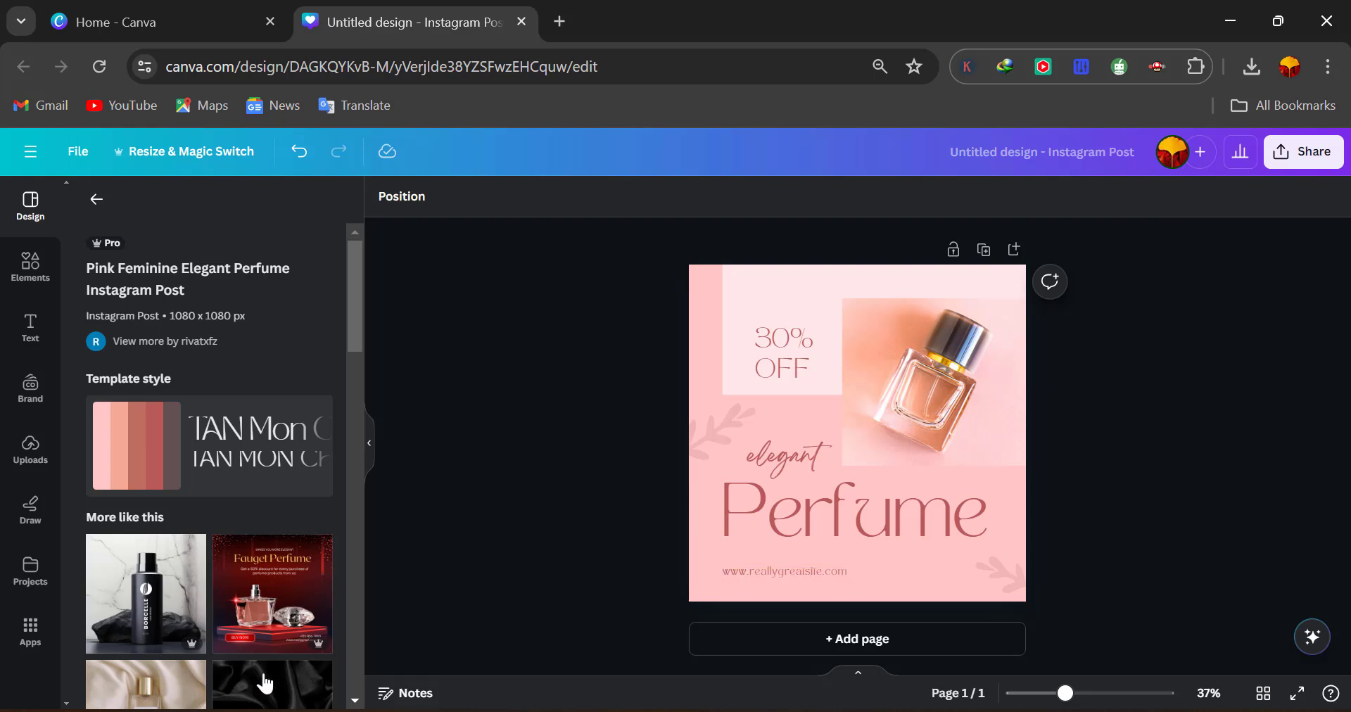
- Browse the similar templates and apply the template style's colors and TAN Mon fonts to the page
scroll(246, 681, down, 3)
scroll(246, 681, down, 4)
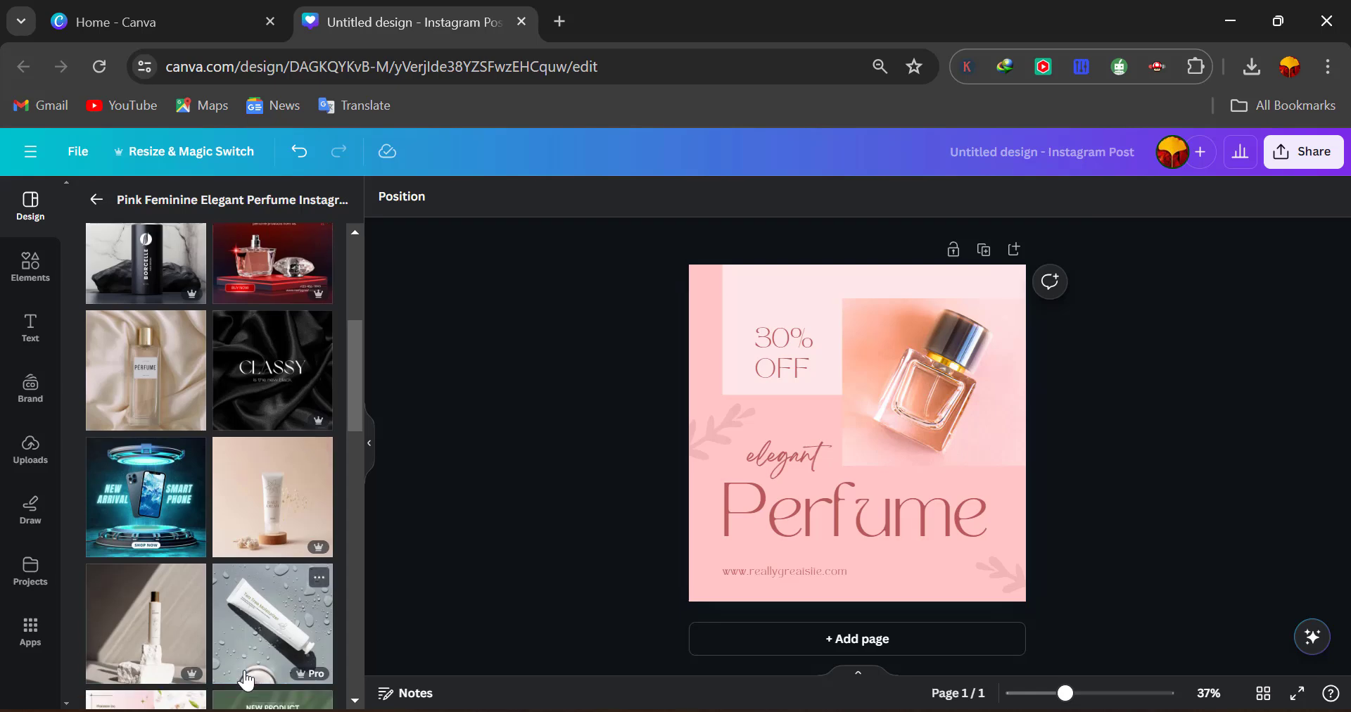
scroll(246, 681, up, 6)
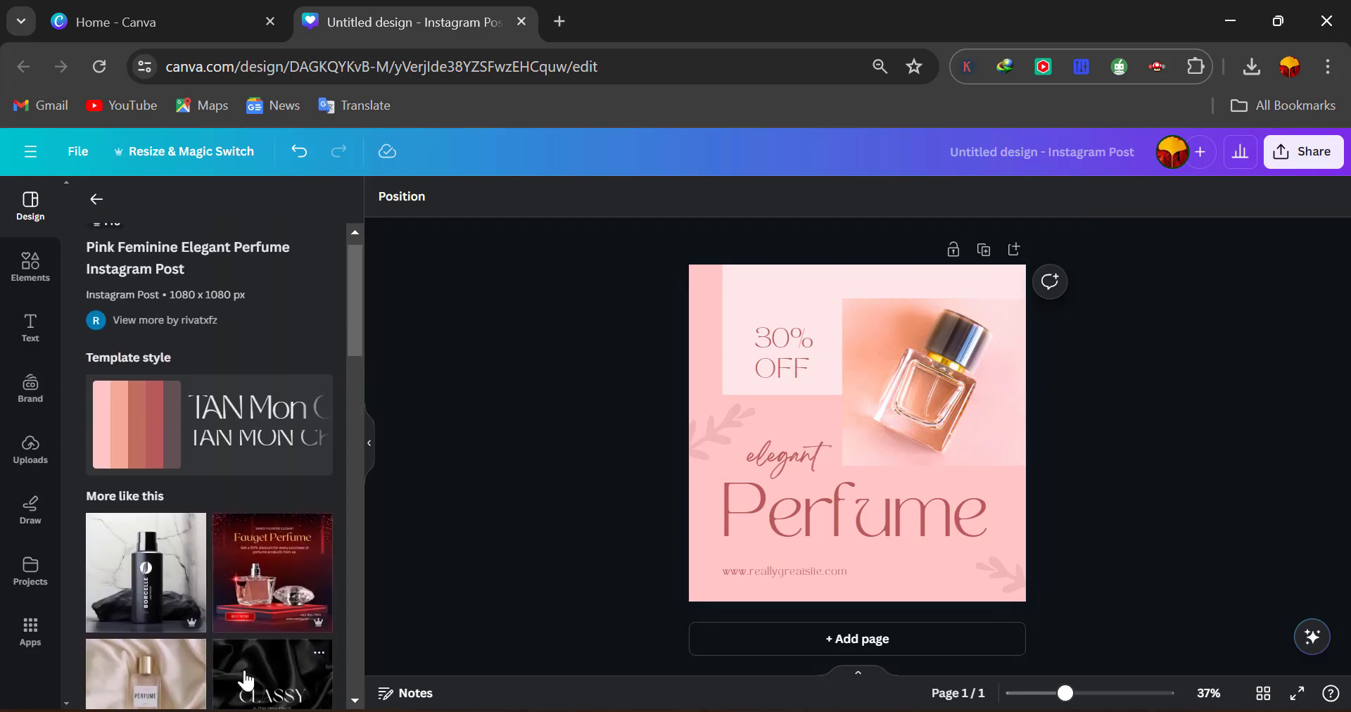
click(209, 427)
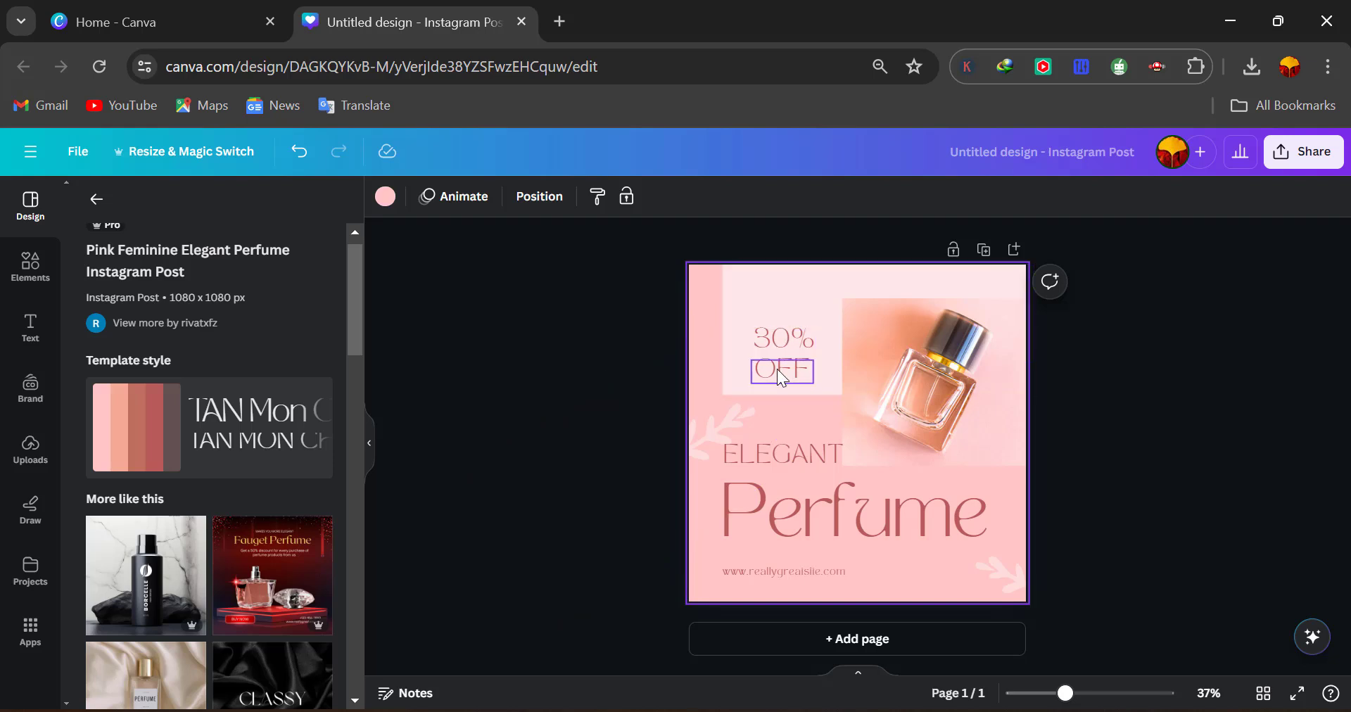
click(808, 497)
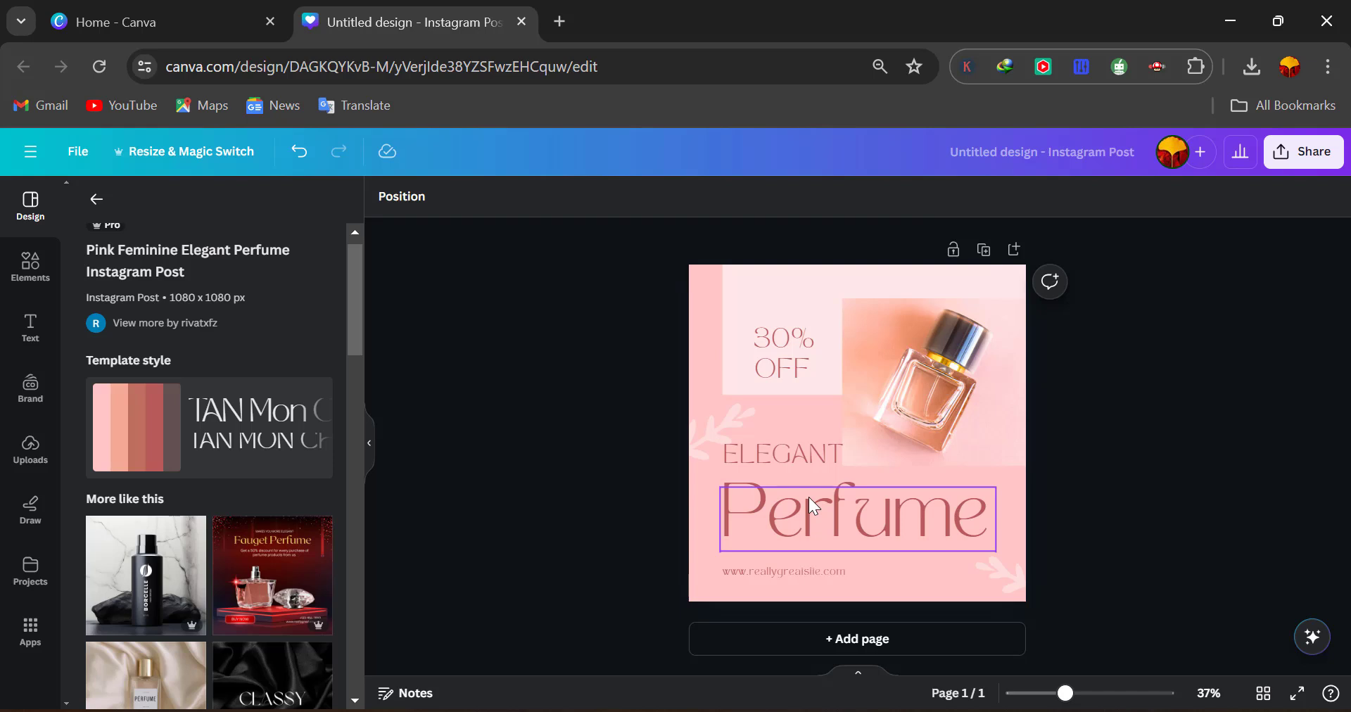
mouse_move(160, 447)
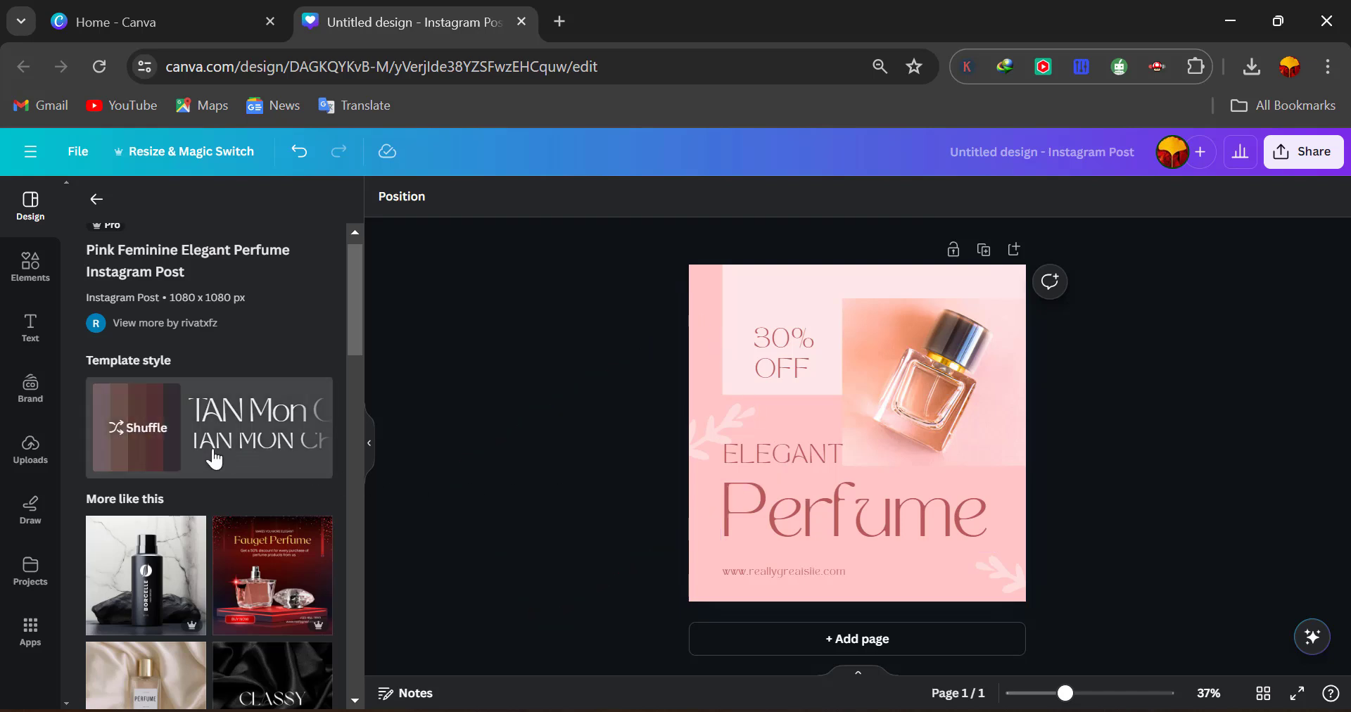
- Shuffle the template style's color palette on the pink perfume design twice
click(140, 430)
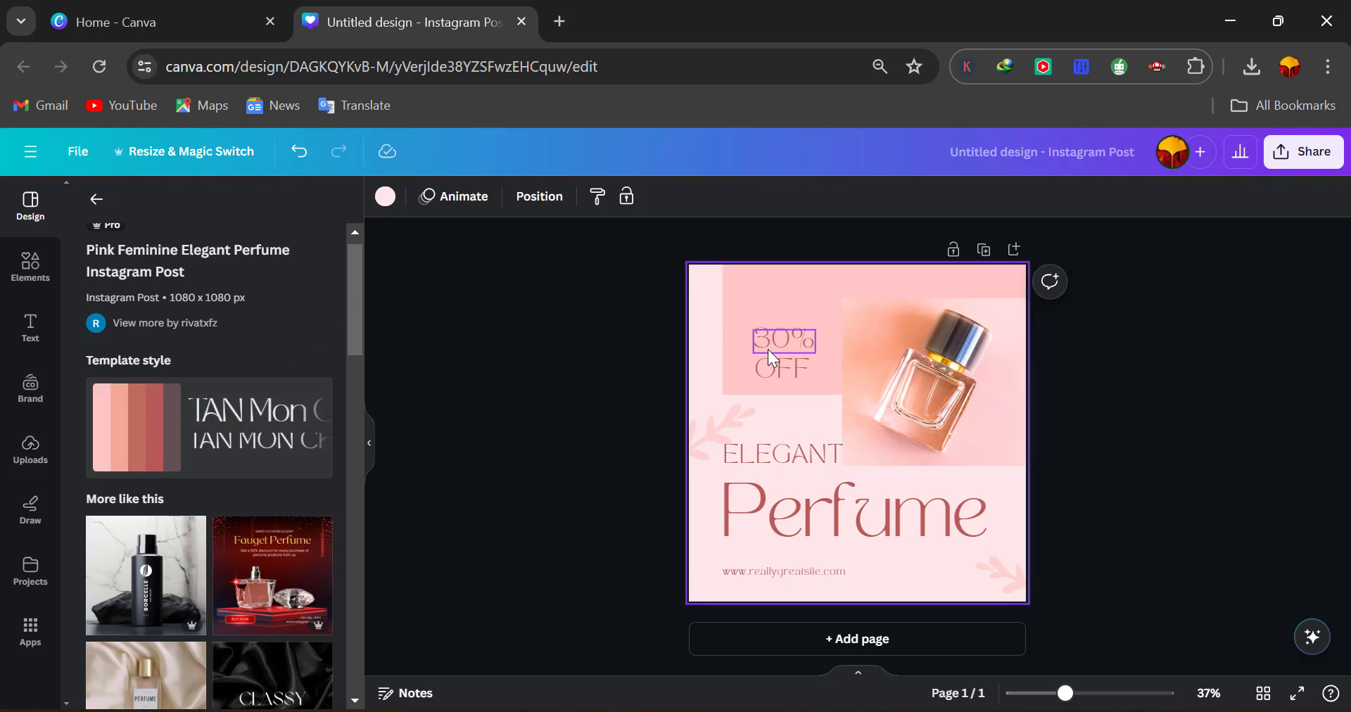
click(134, 442)
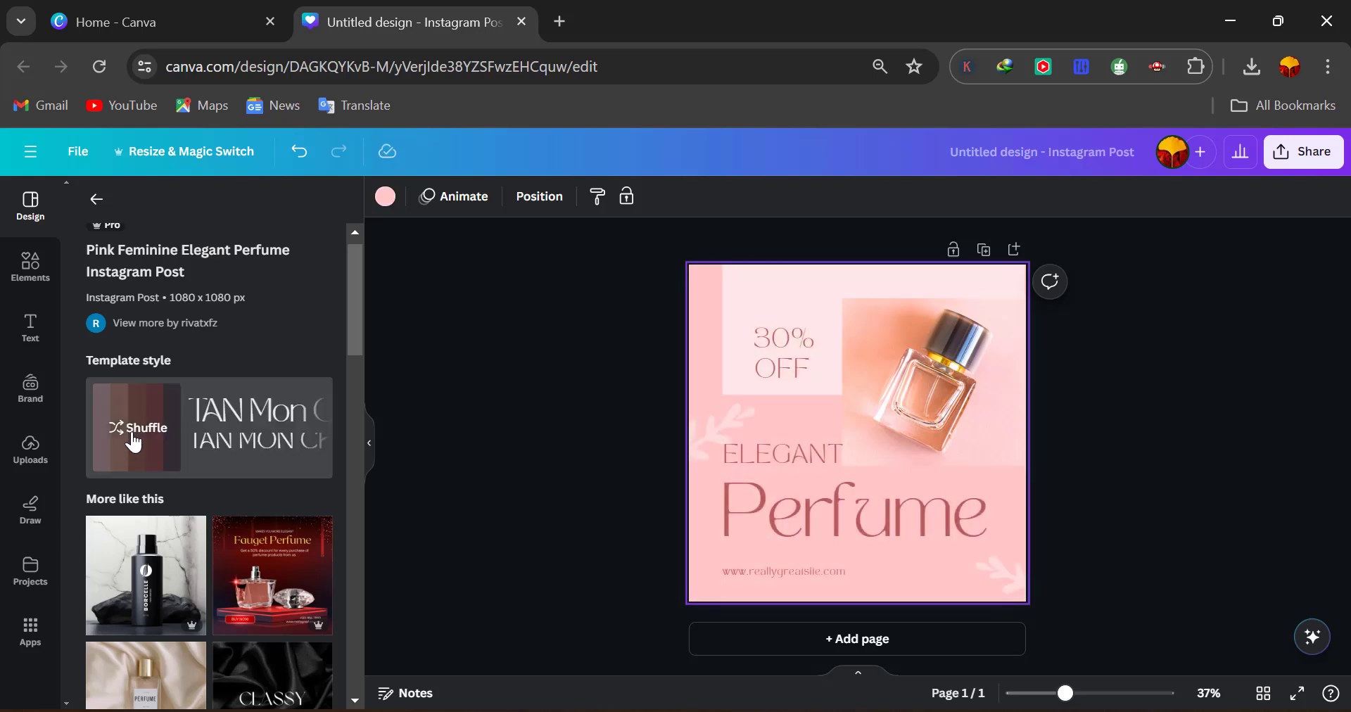
- Apply the Blue Modern Elegant Perfume Promotion template with "Bundling PROMO" to the page and browse its similar templates
scroll(185, 492, down, 5)
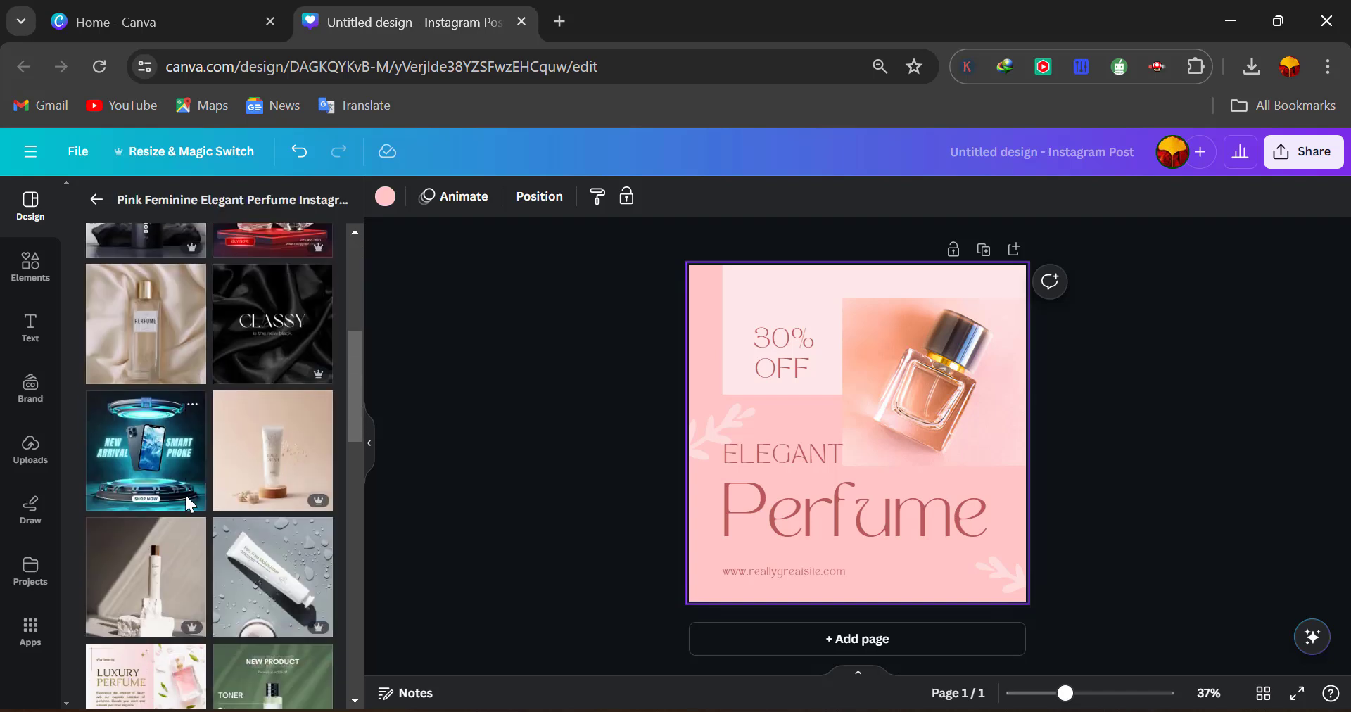
scroll(185, 492, down, 5)
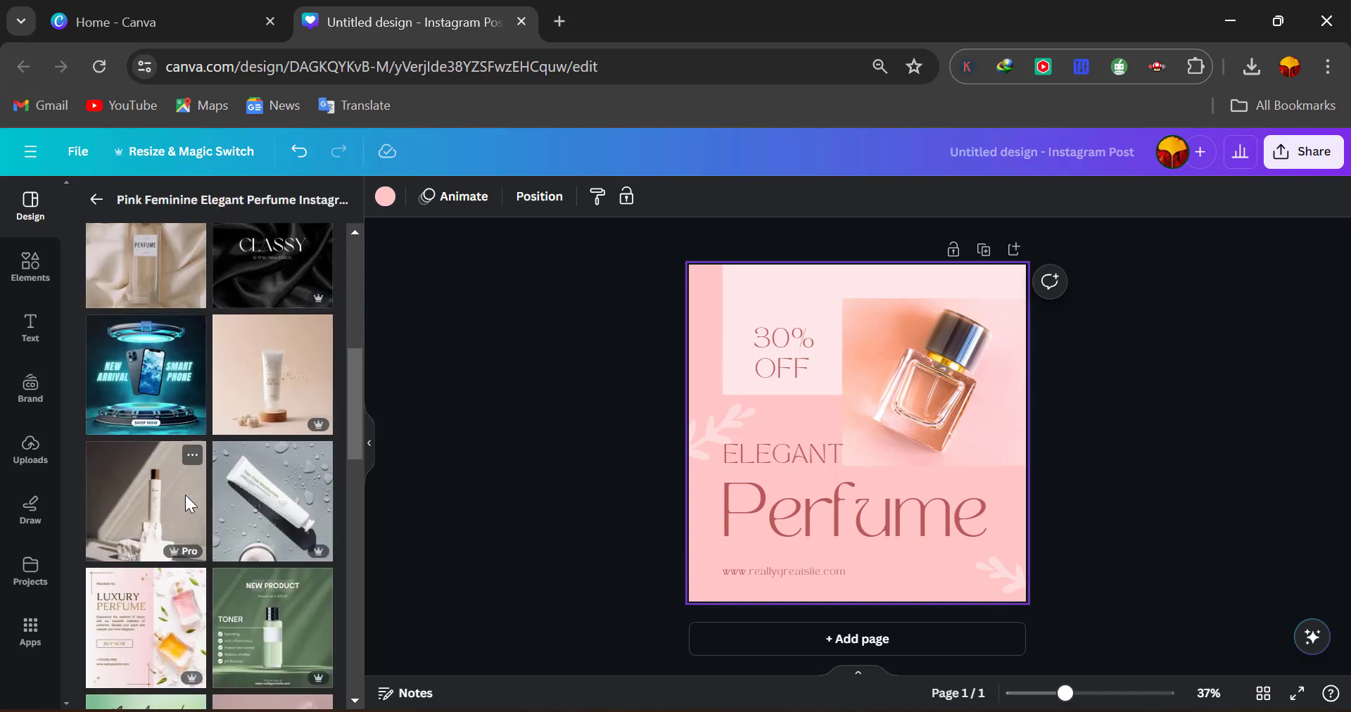
scroll(185, 495, down, 3)
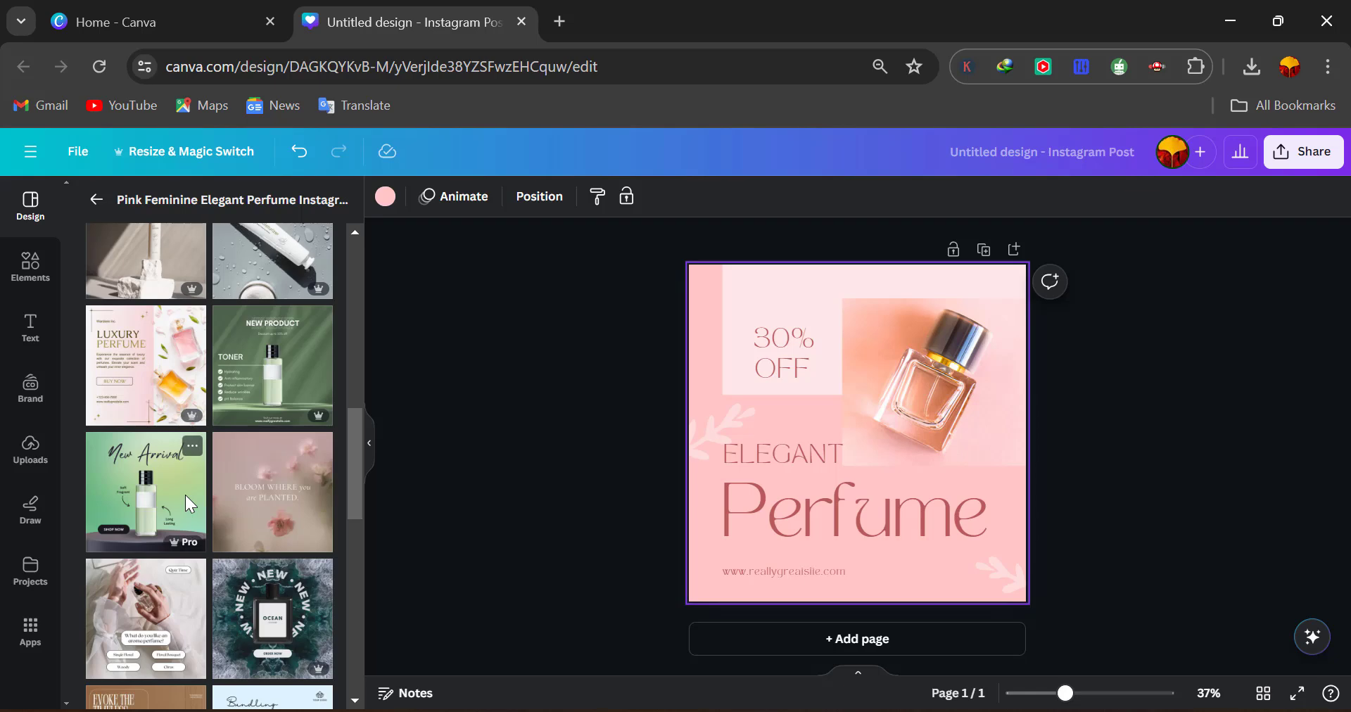
scroll(184, 495, down, 3)
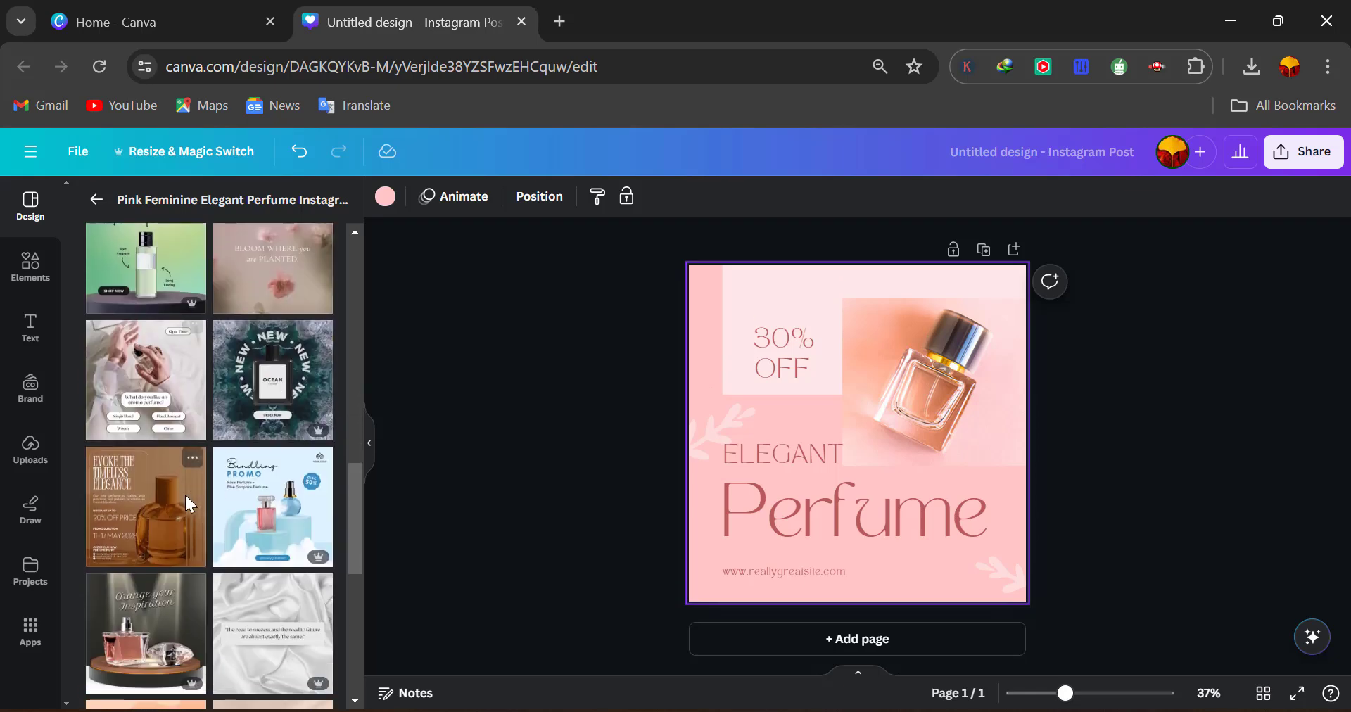
scroll(185, 492, down, 3)
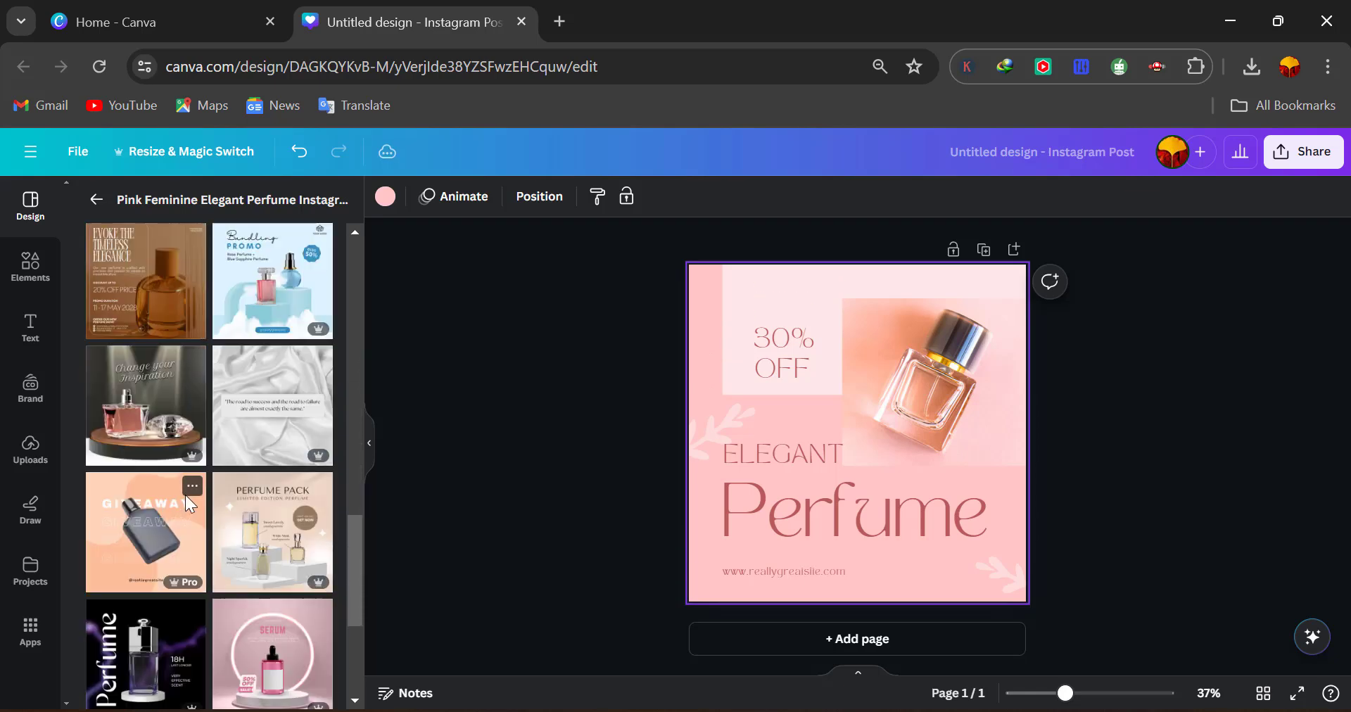
scroll(184, 495, down, 4)
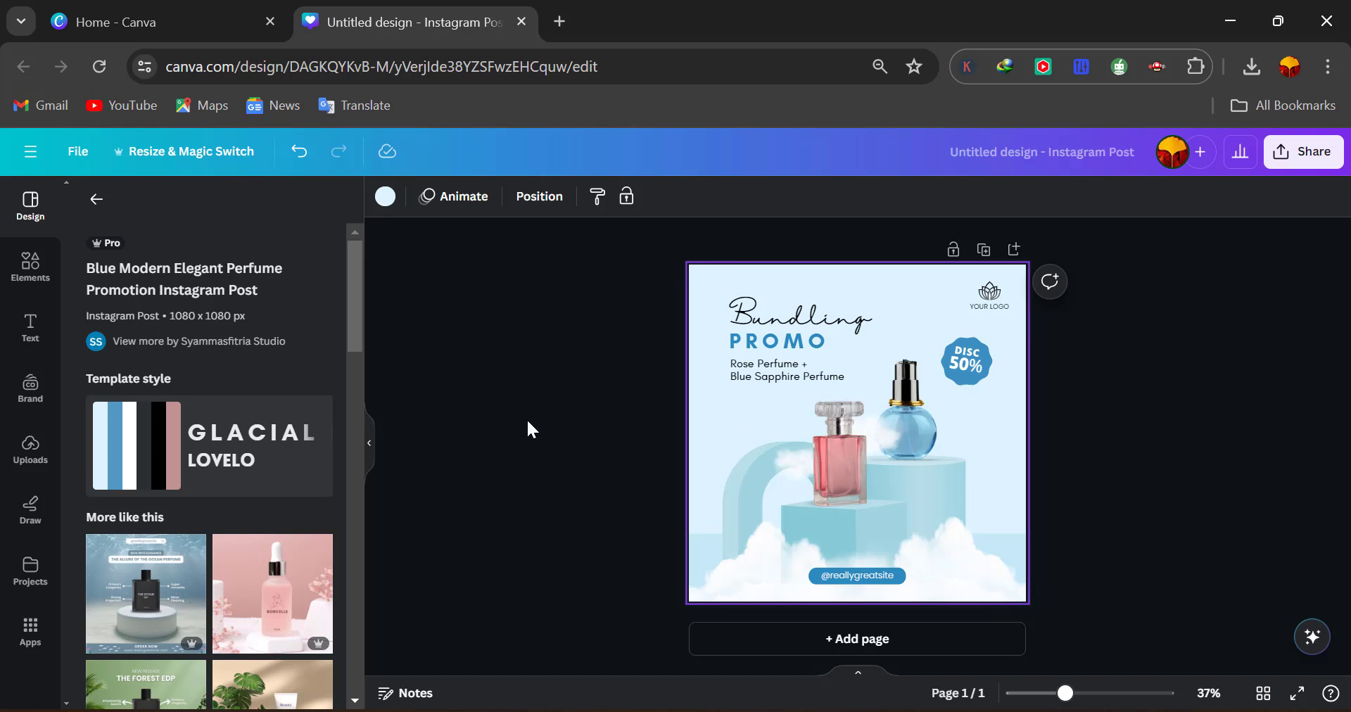
scroll(231, 546, down, 3)
scroll(231, 546, down, 3)
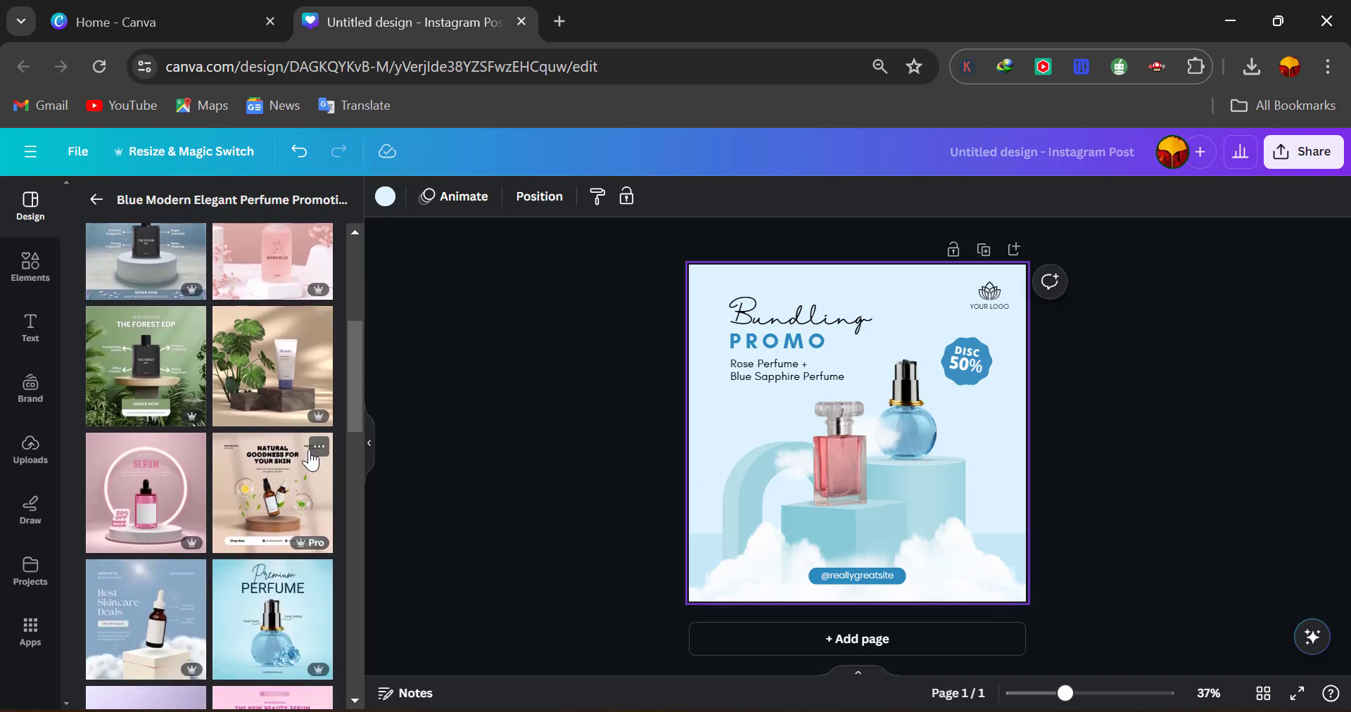
scroll(262, 534, down, 2)
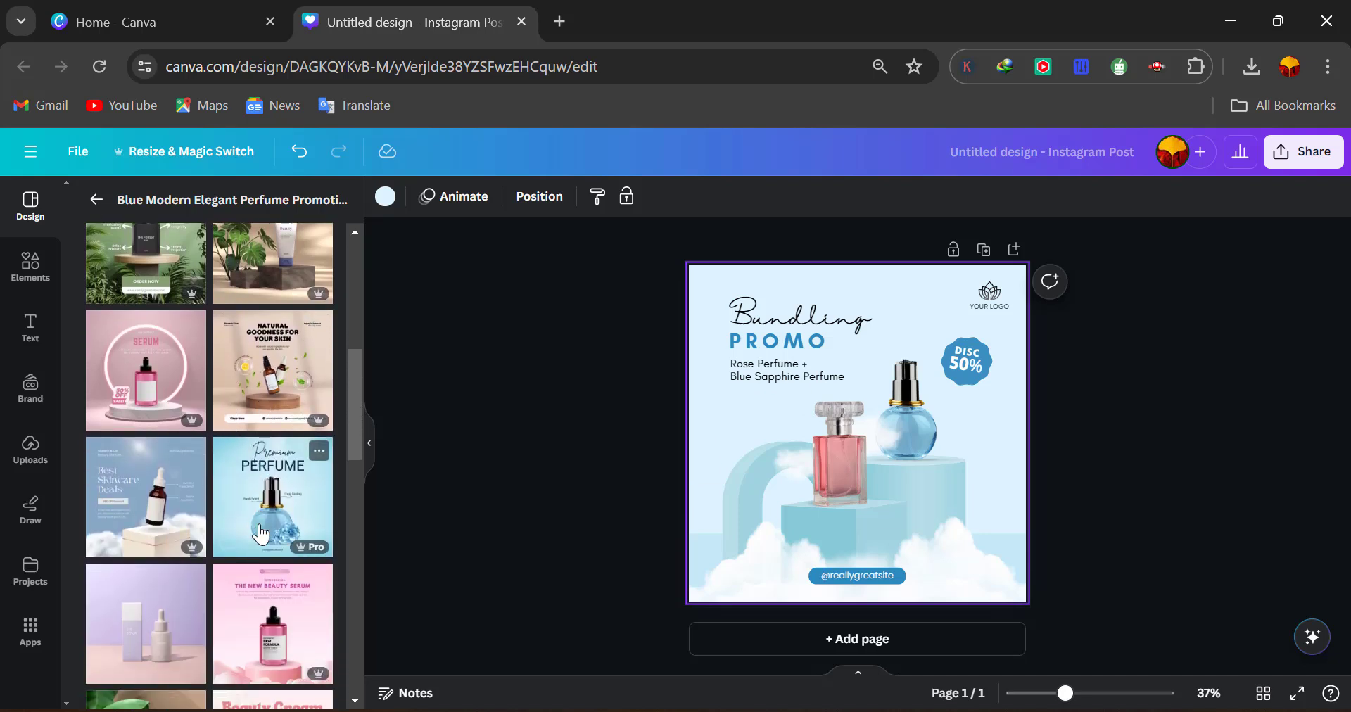
scroll(260, 533, down, 2)
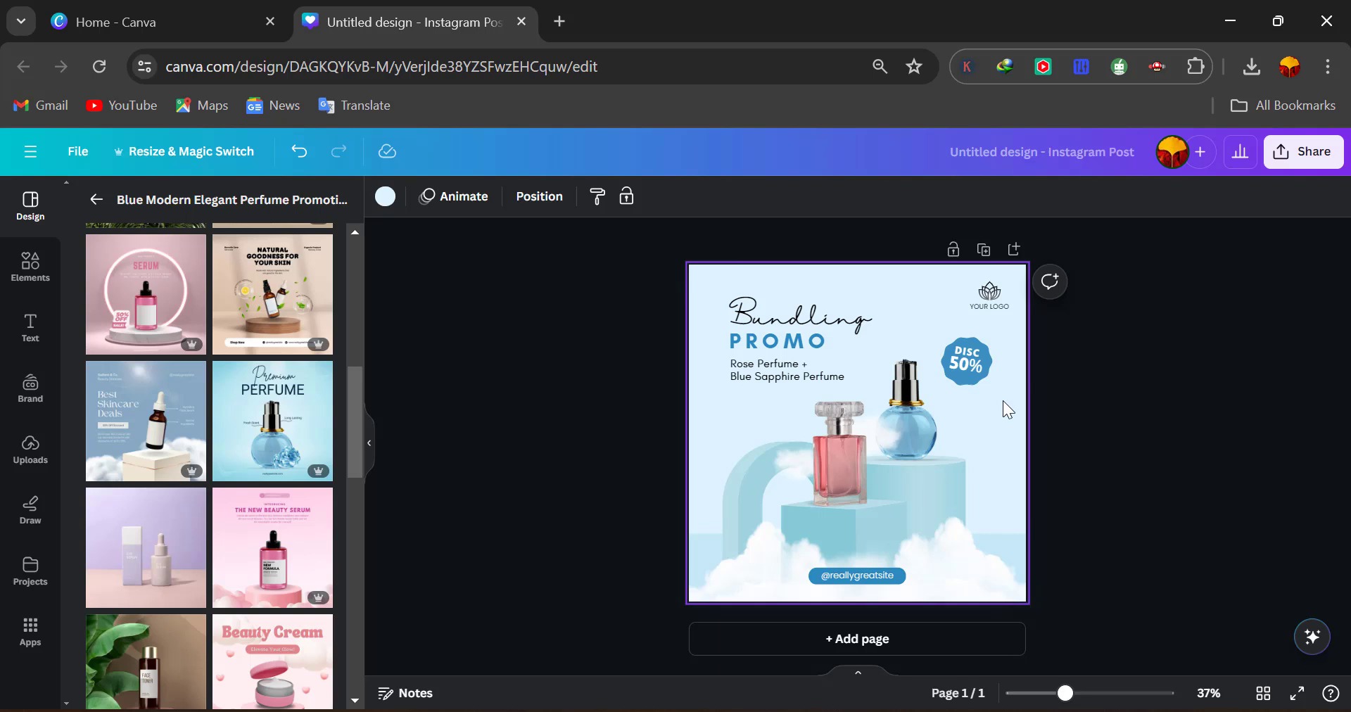
- Replace the placeholder logo and its YOUR LOGO text with the uploaded green leaf logo in the design's upper corner
click(990, 295)
key(Delete)
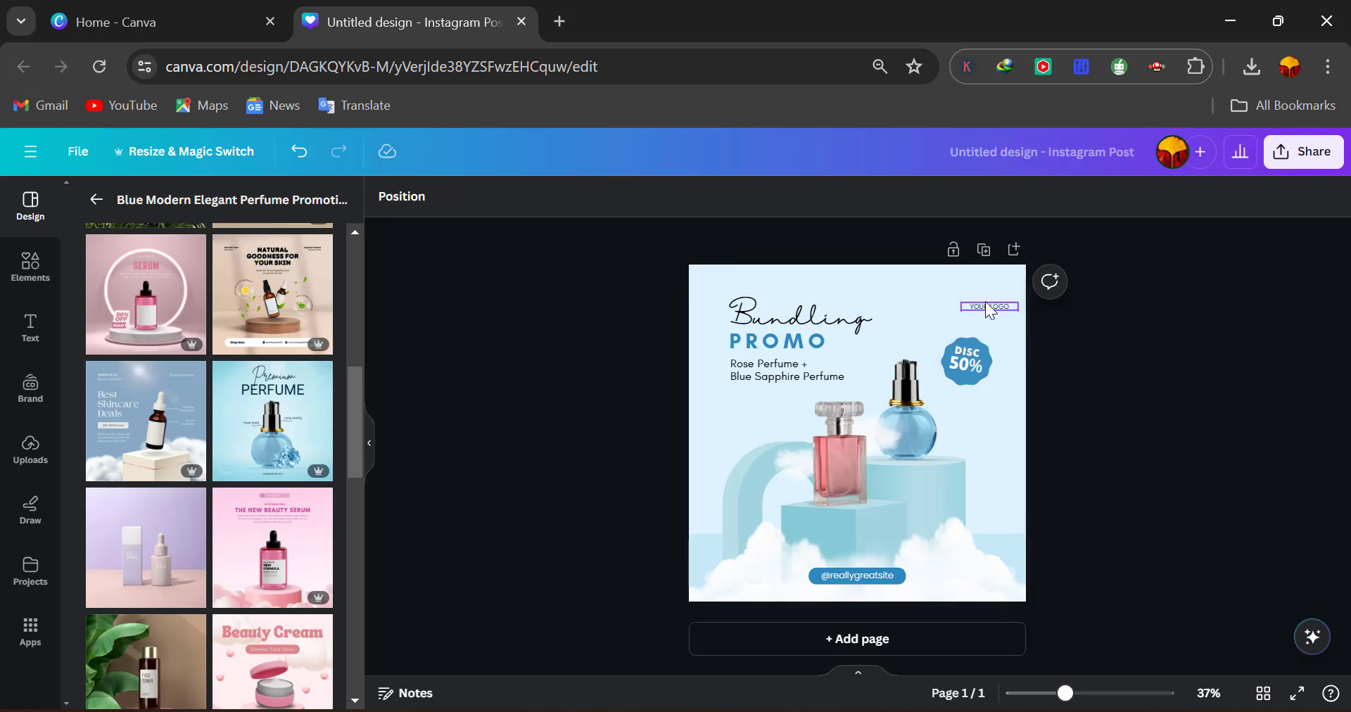
click(987, 307)
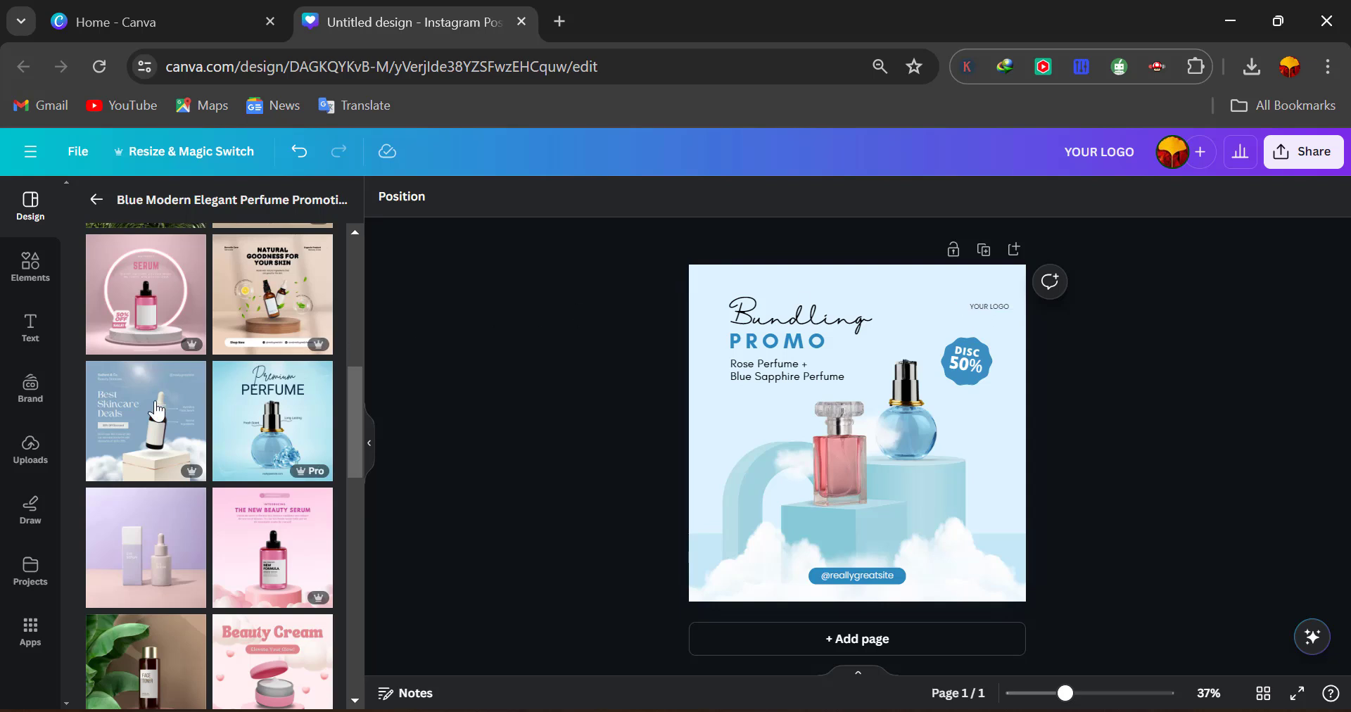
click(27, 448)
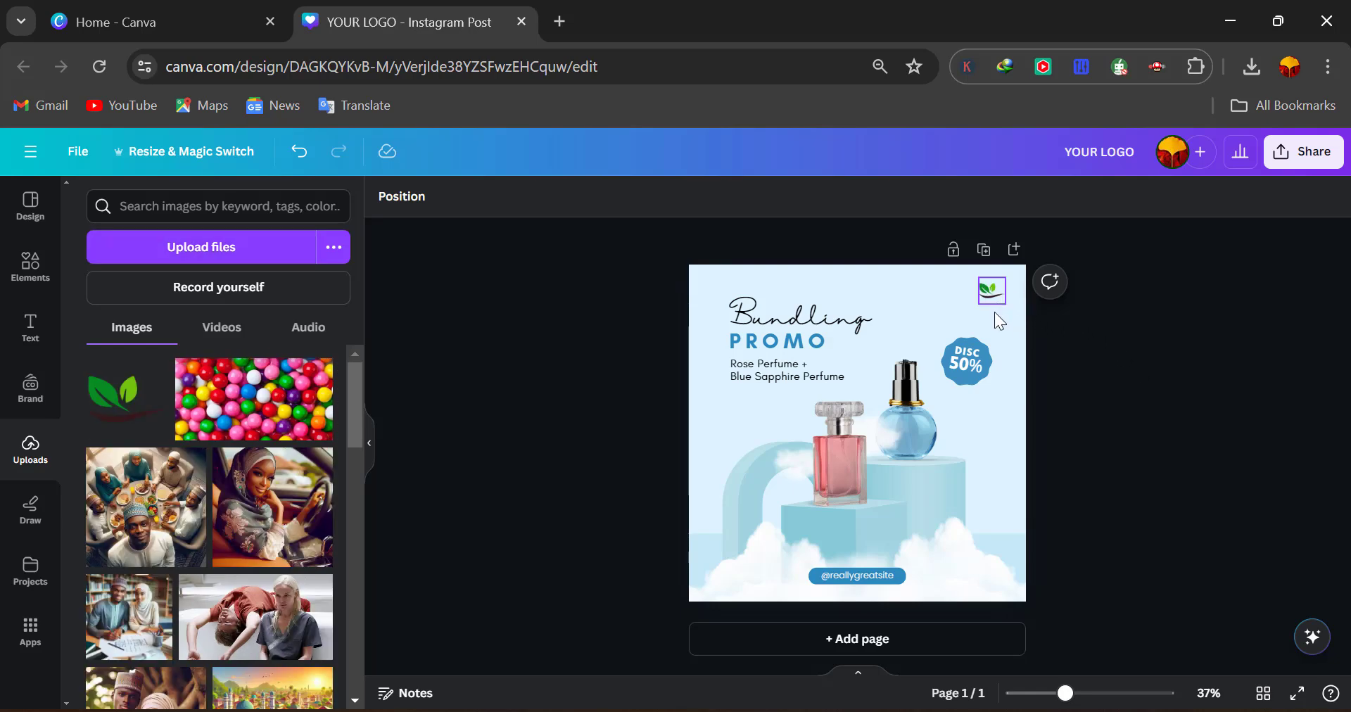
- Rearrange the blue badge's texts so that 50% sits above DISC
scroll(969, 363, up, 10)
click(968, 363)
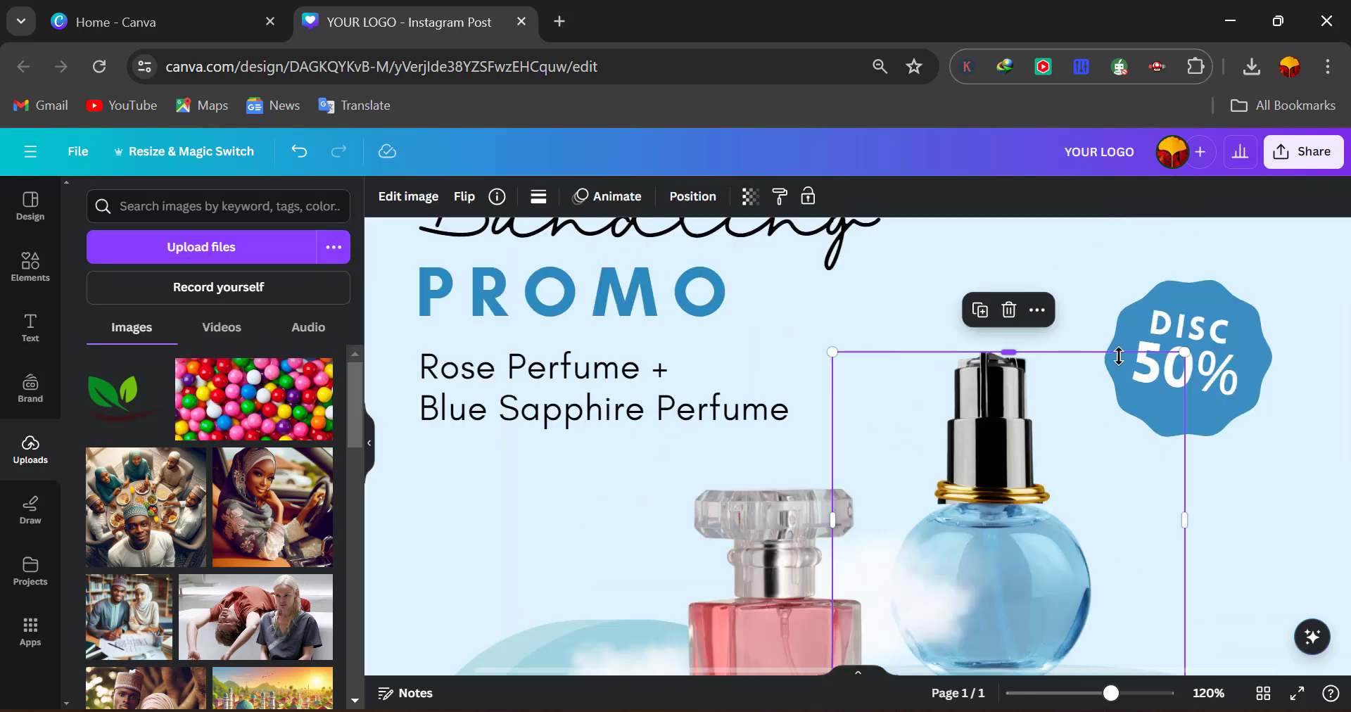
click(1218, 337)
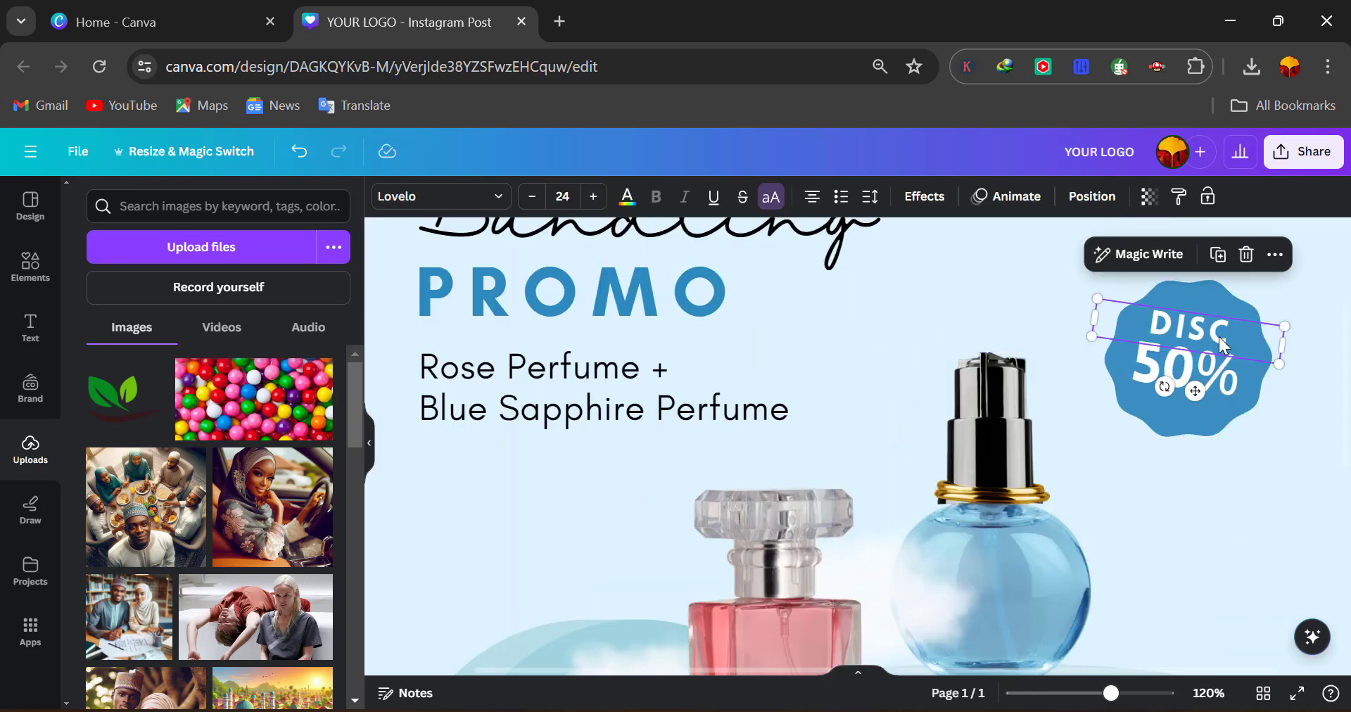
drag(1218, 336, 1190, 343)
click(1184, 363)
mouse_move(1172, 386)
mouse_down()
mouse_move(1172, 364)
mouse_move(1173, 384)
mouse_up()
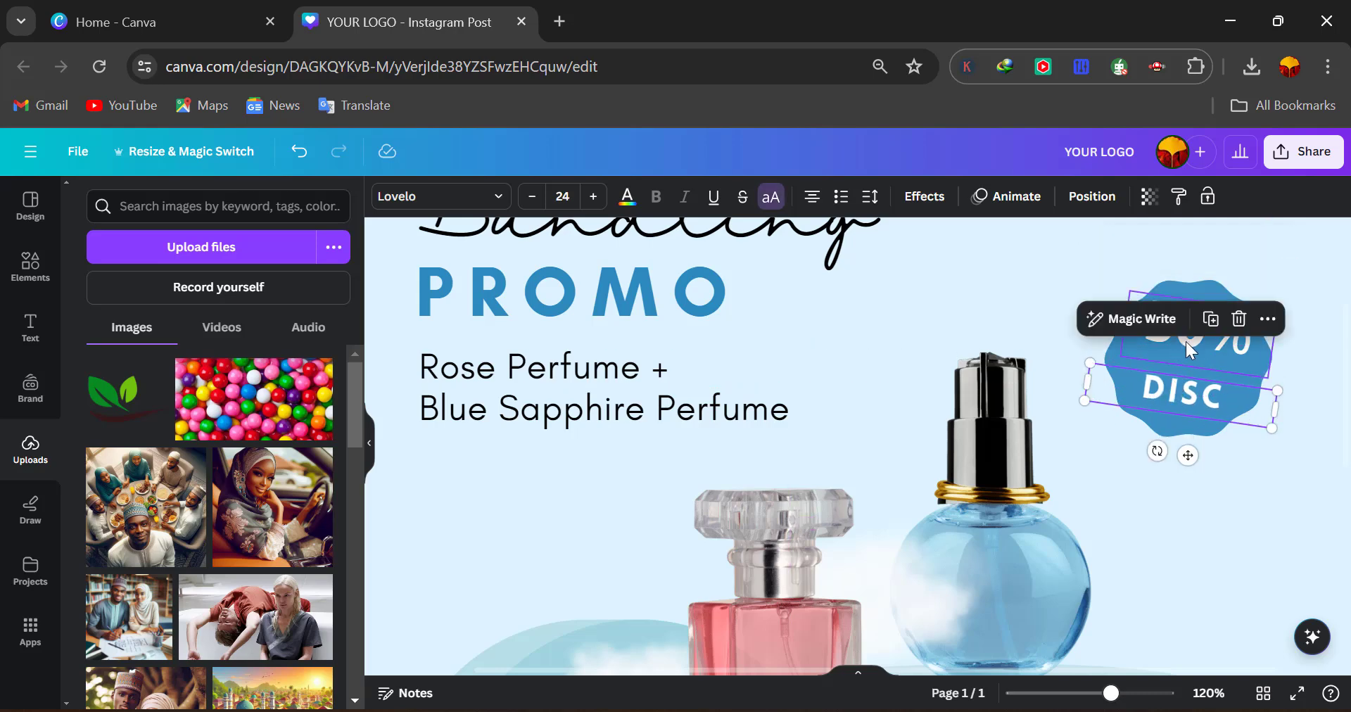
drag(1185, 340, 1186, 354)
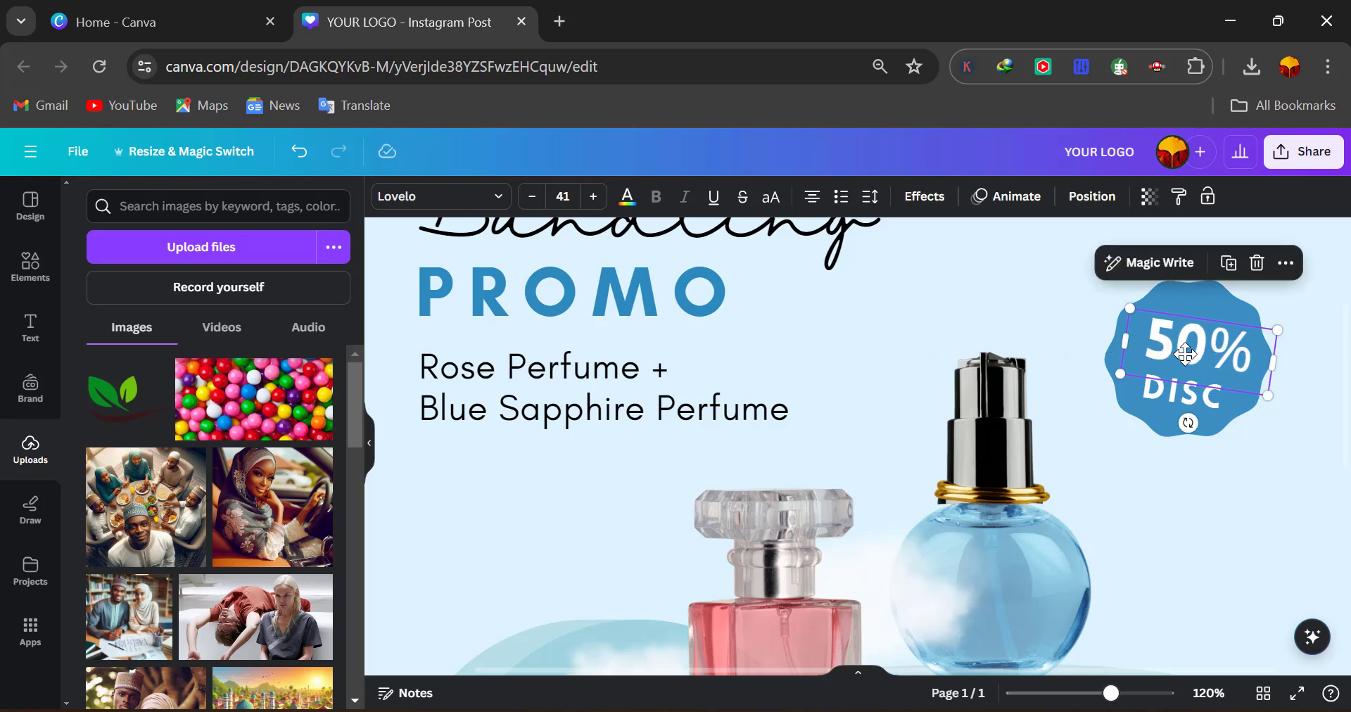
- Change the badge text DISC to DISCOUNT and shrink it to about size 16.9 so it fits inside the badge
double_click(1164, 390)
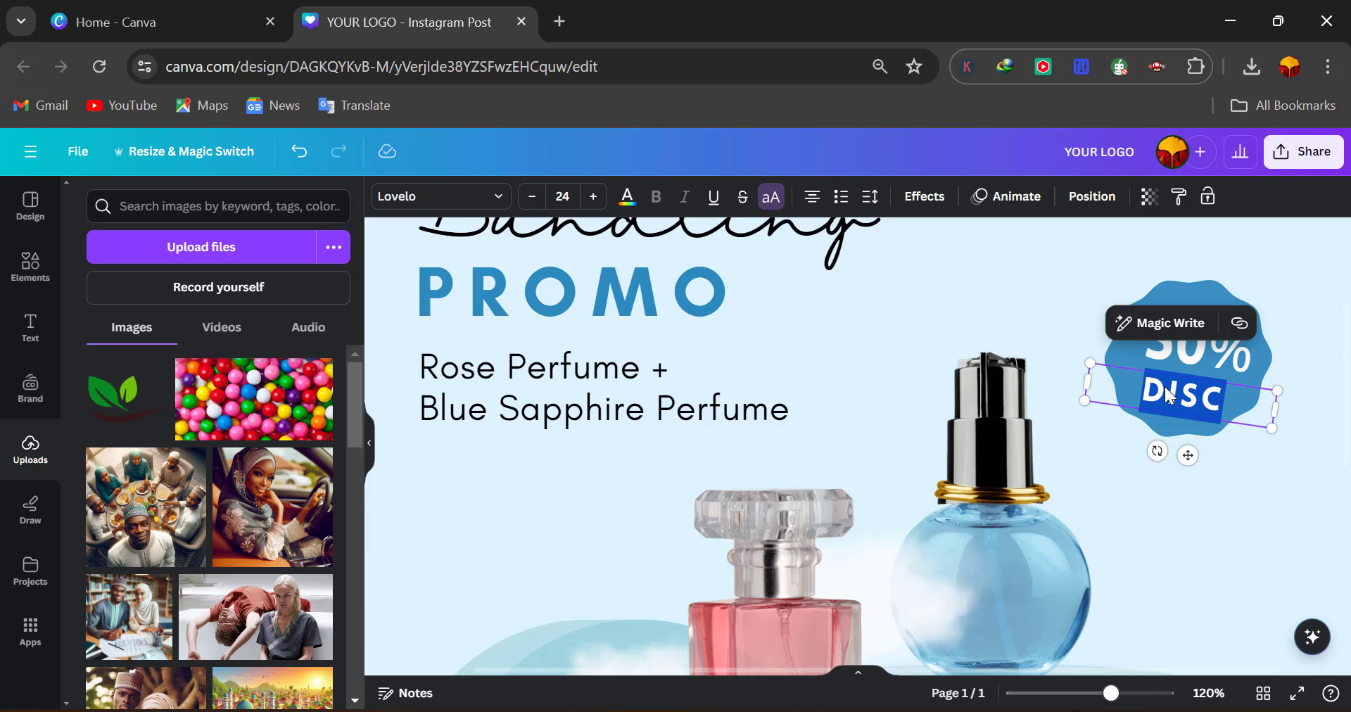
text(DISCOUNT)
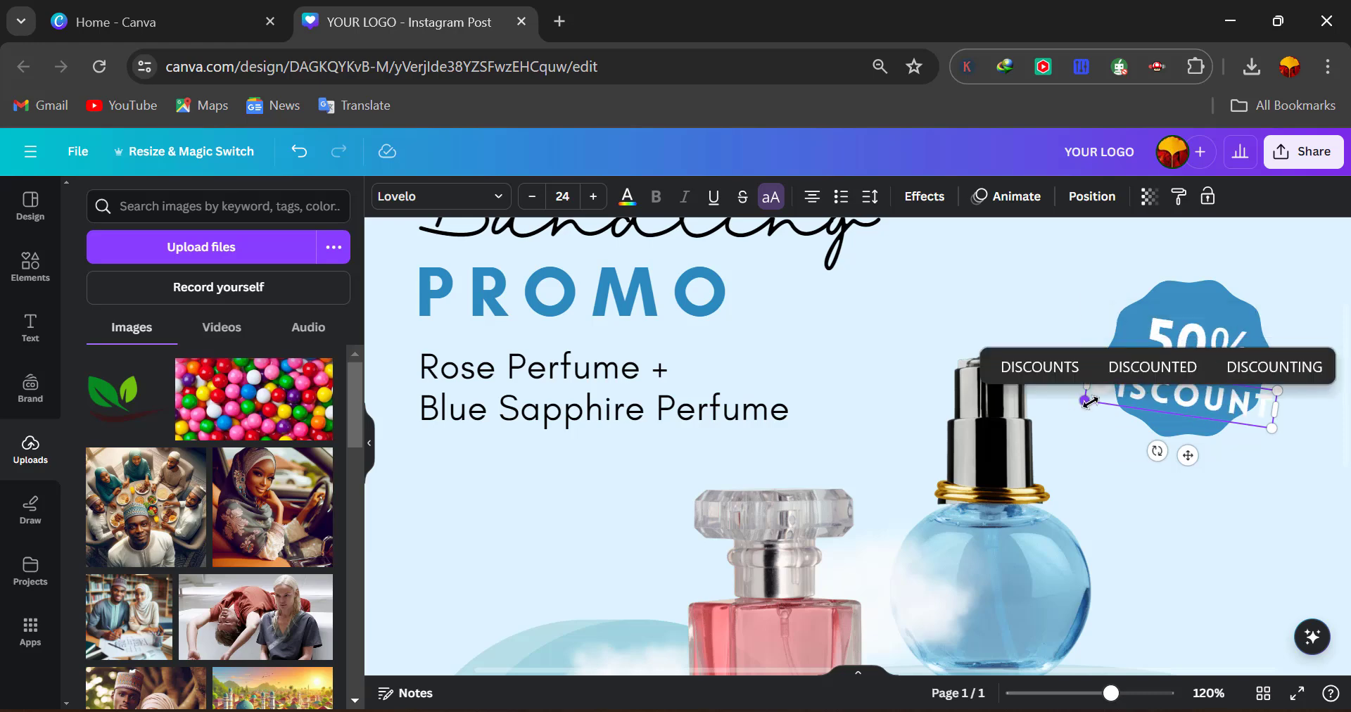
drag(1089, 401, 1196, 407)
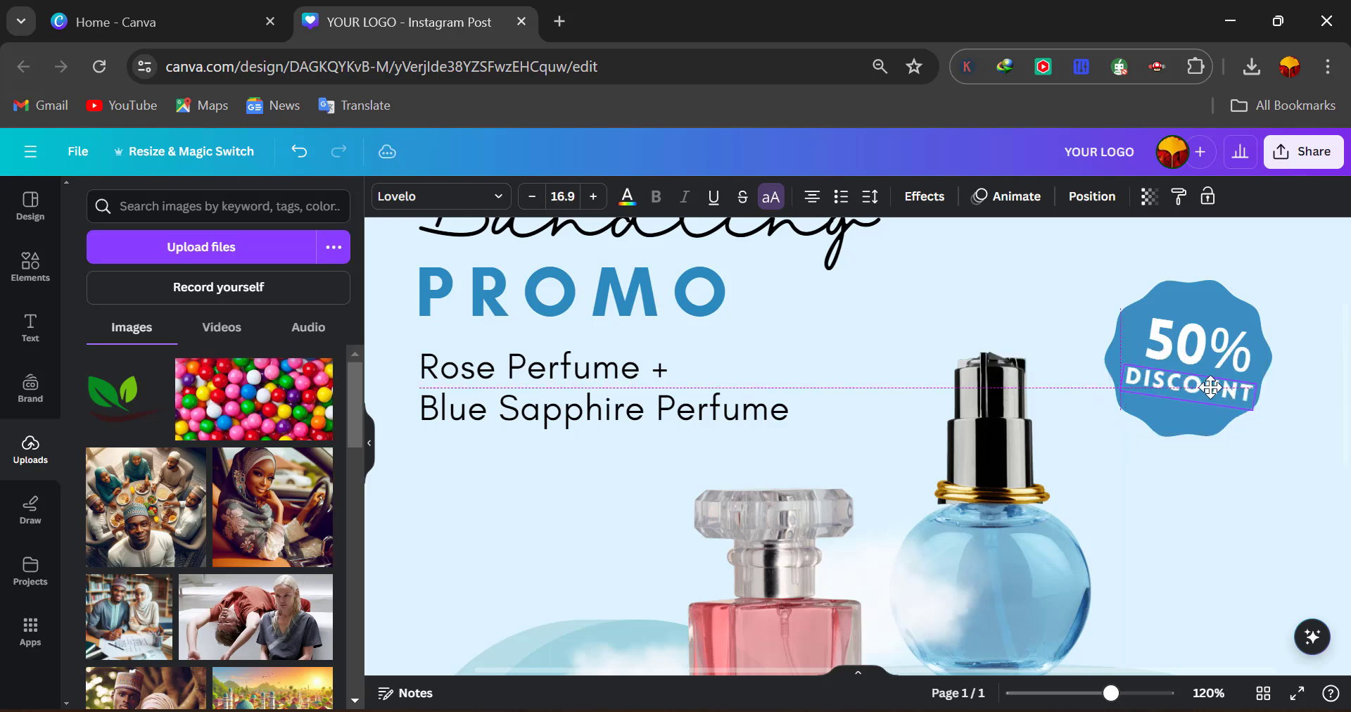
- Change the badge percentage to 30% and nudge it into line above DISCOUNT
click(1197, 344)
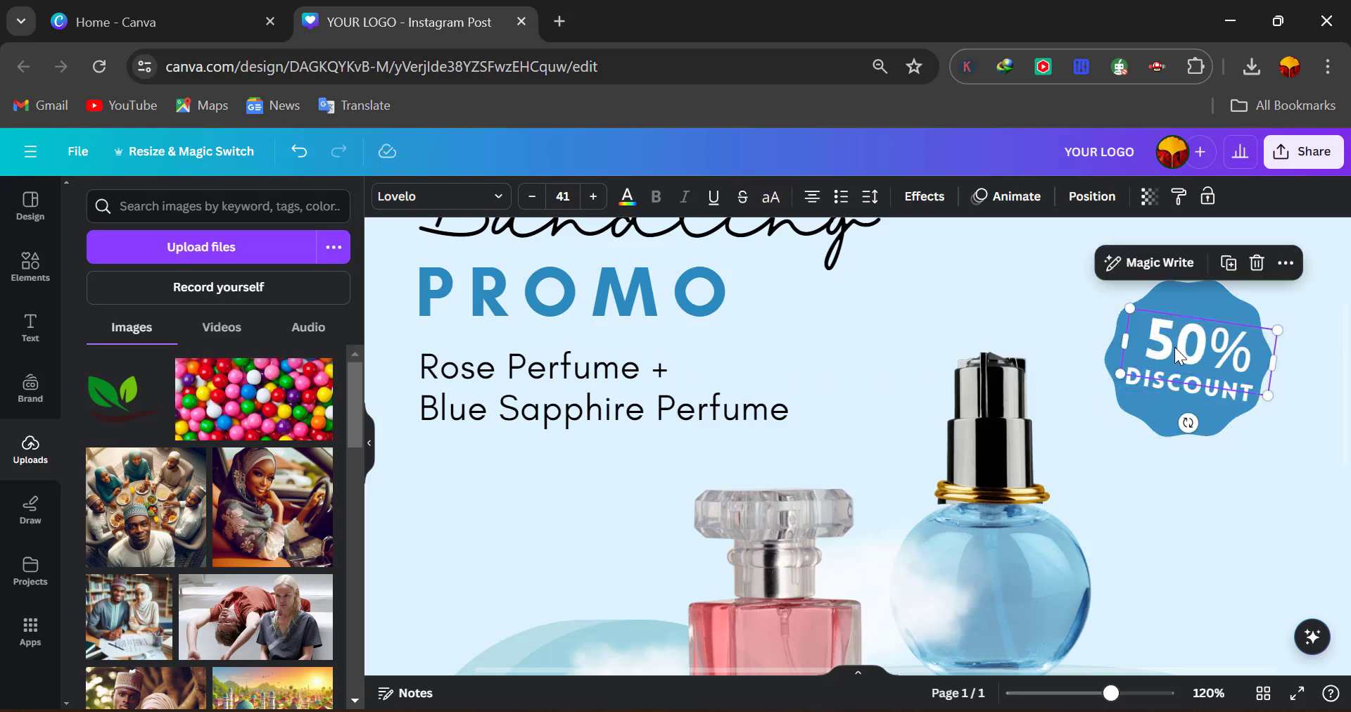
click(1175, 348)
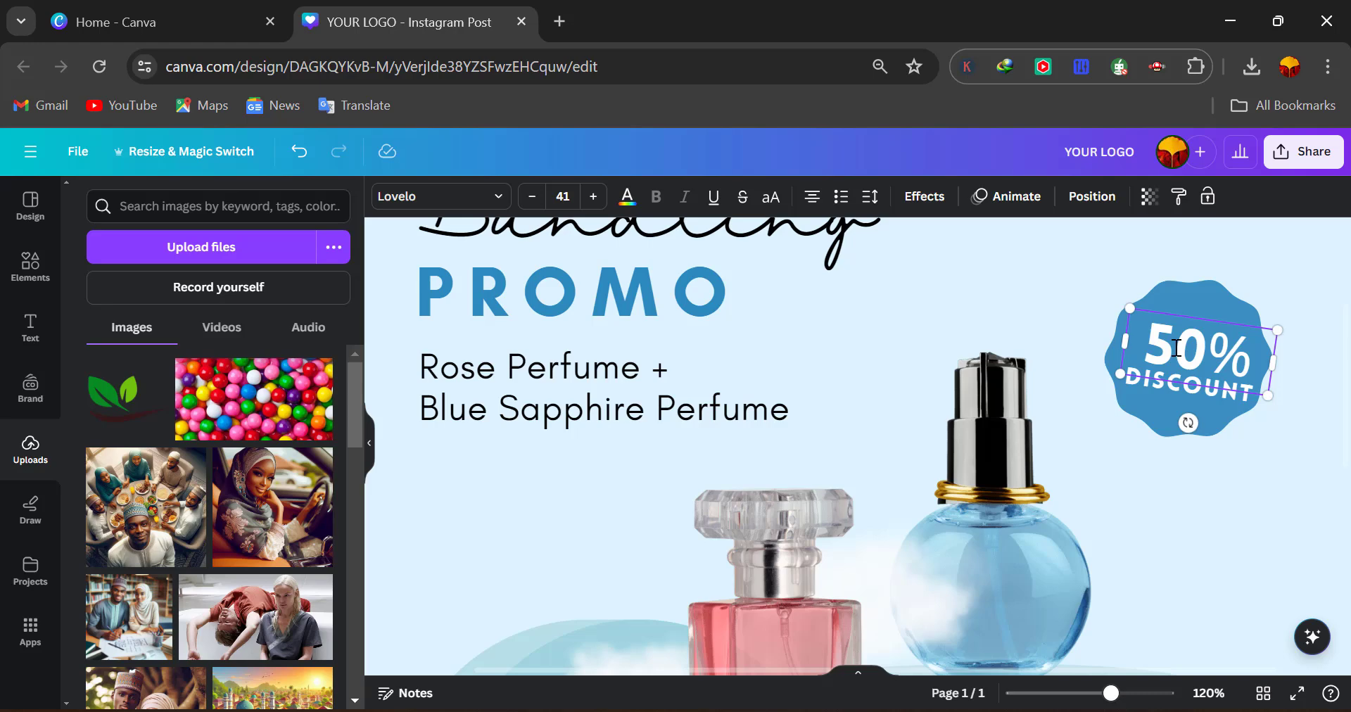
key(BackSpace)
text(3)
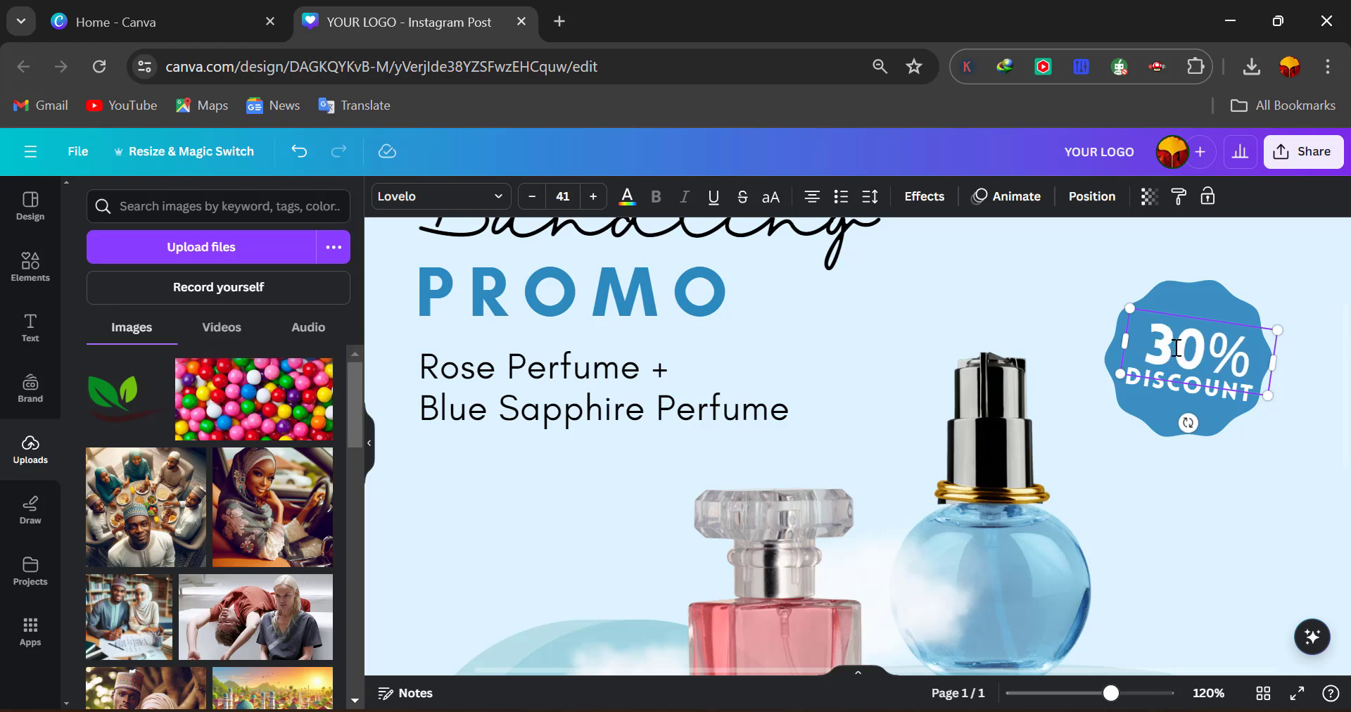
click(1298, 280)
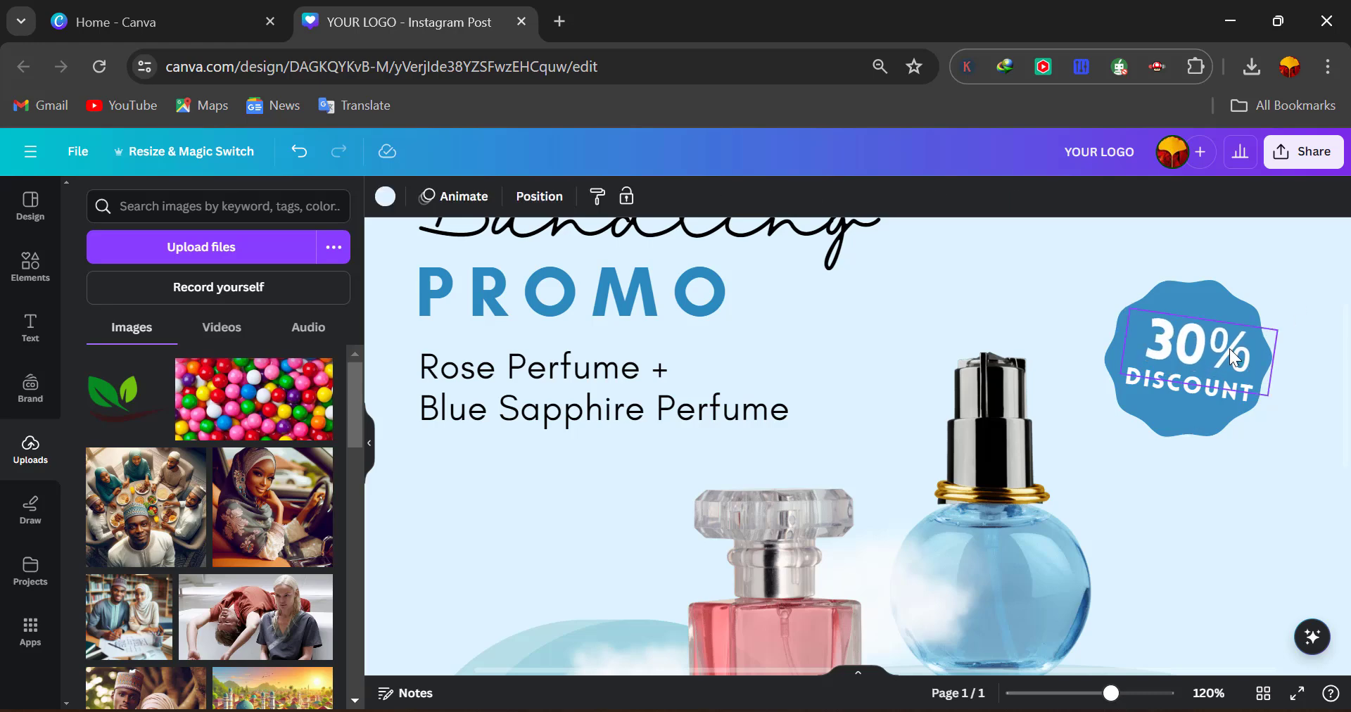
drag(1230, 349, 1223, 349)
click(1299, 296)
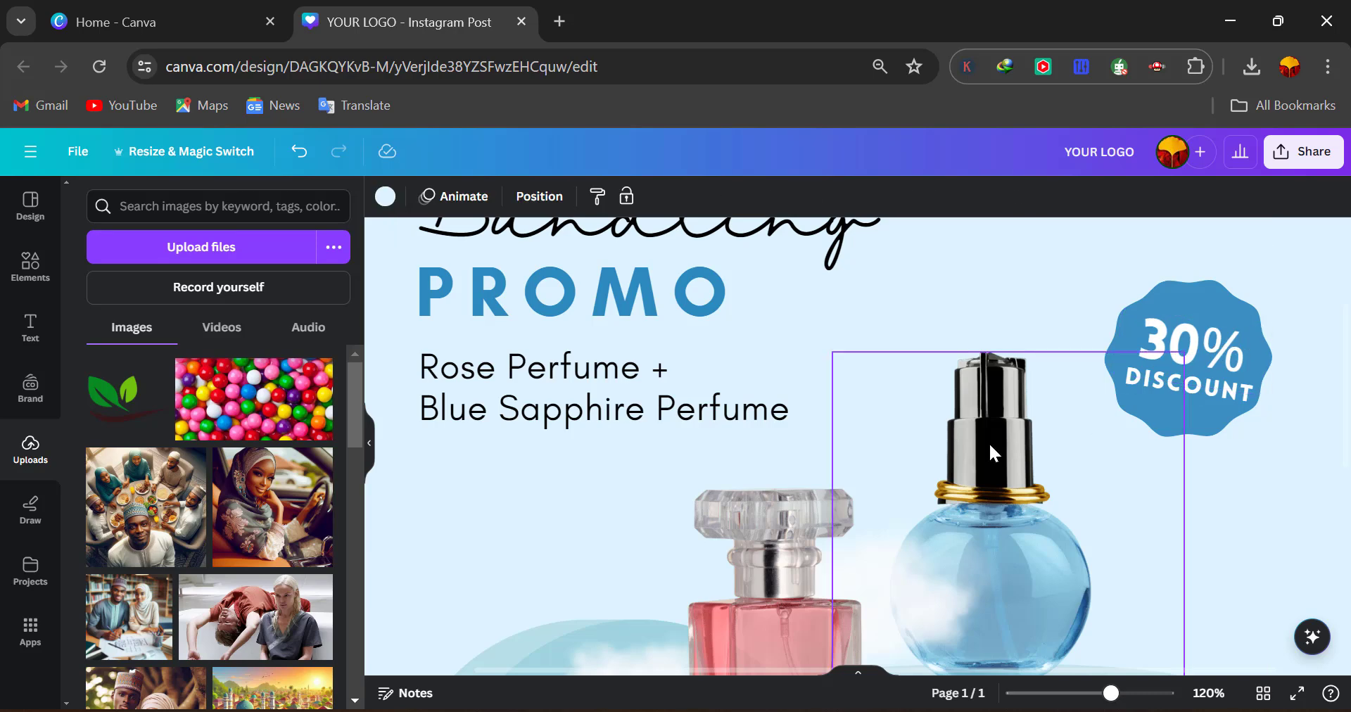
- Change the heading to "Embrace" and "THE EXTRAORDINARY", and widen the second text box until it fits on one line
scroll(989, 445, up, 3)
scroll(989, 445, down, 1)
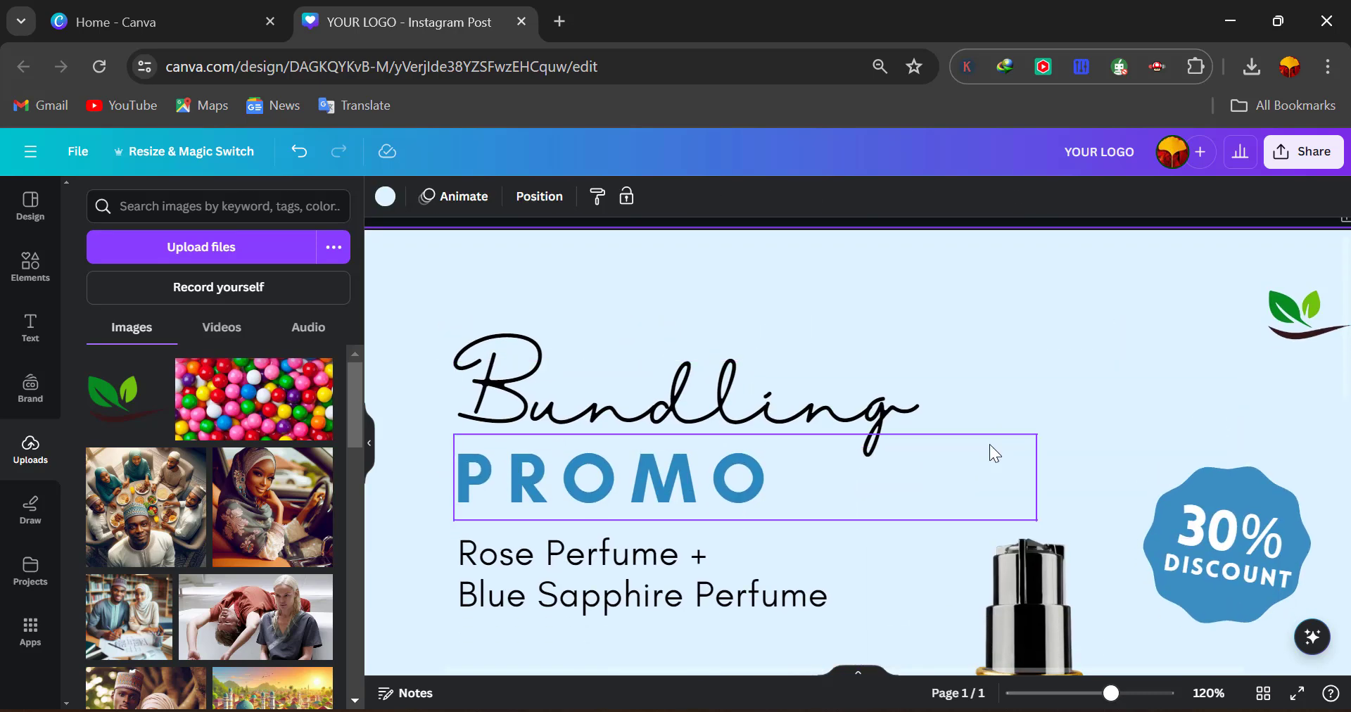
double_click(650, 421)
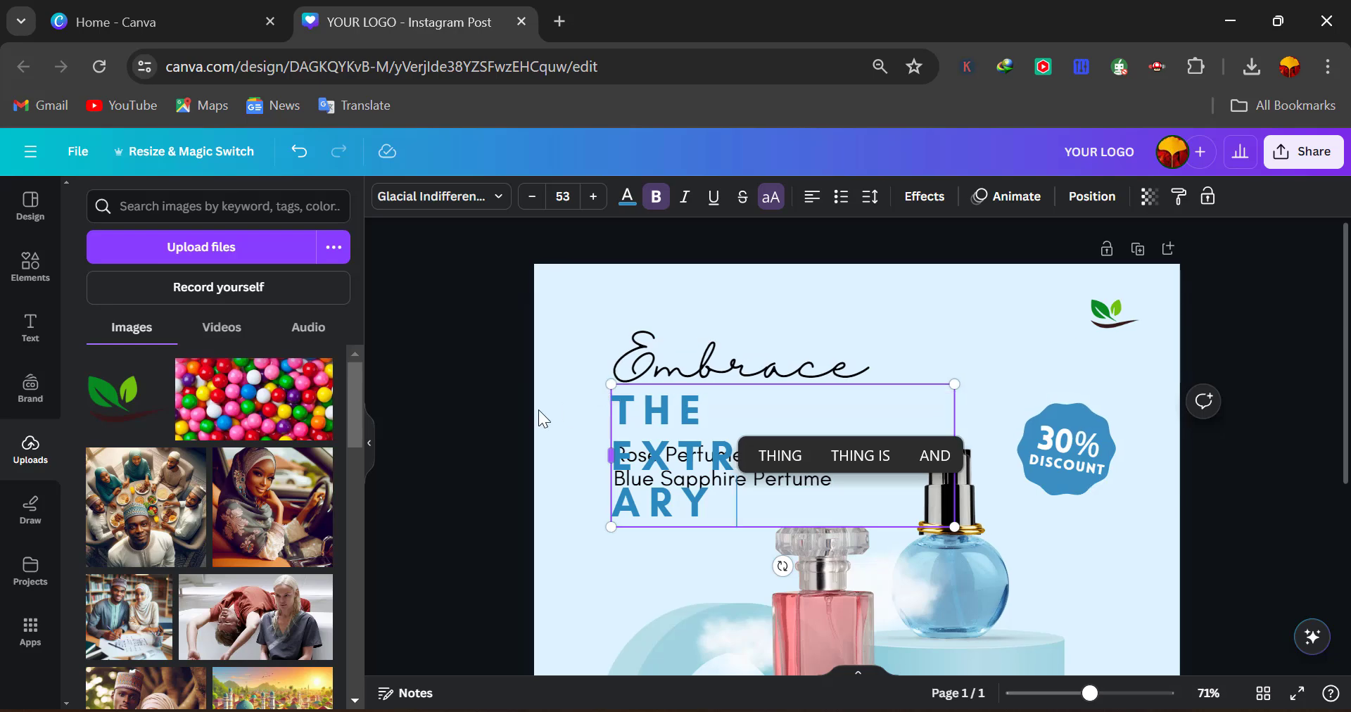
click(538, 409)
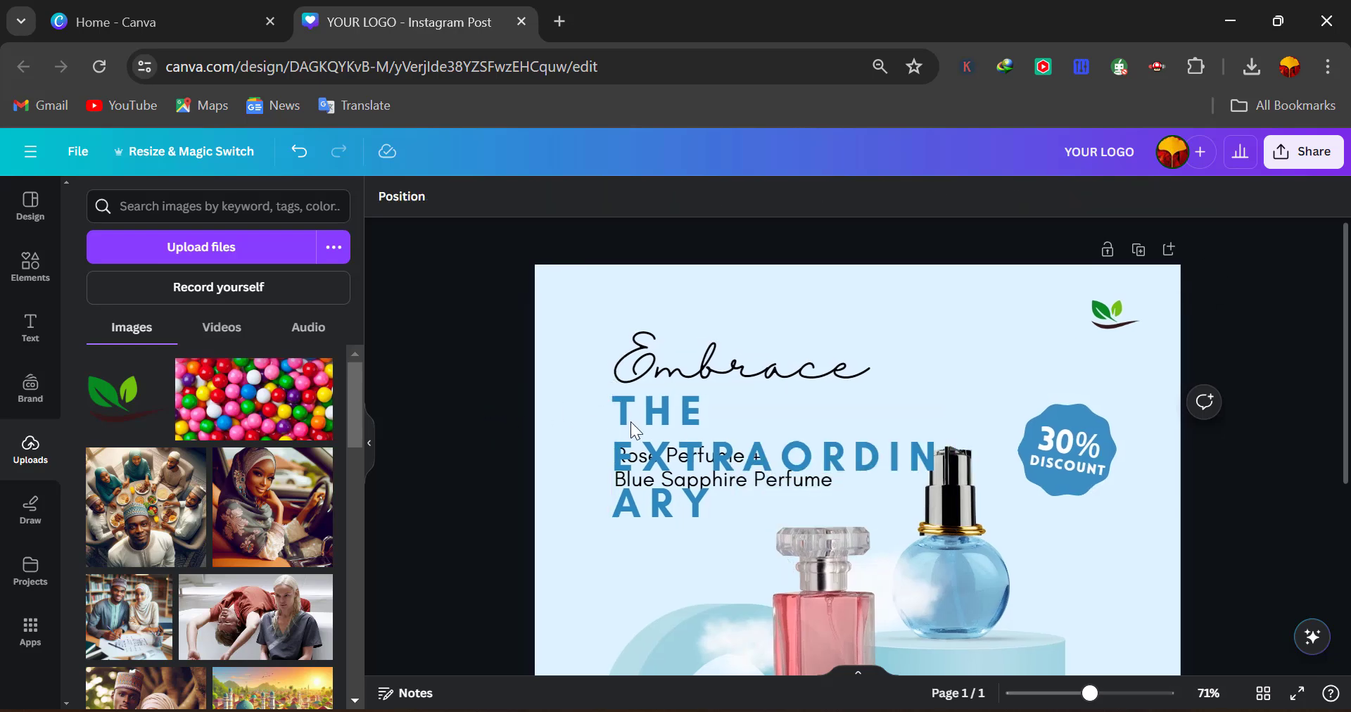
click(702, 423)
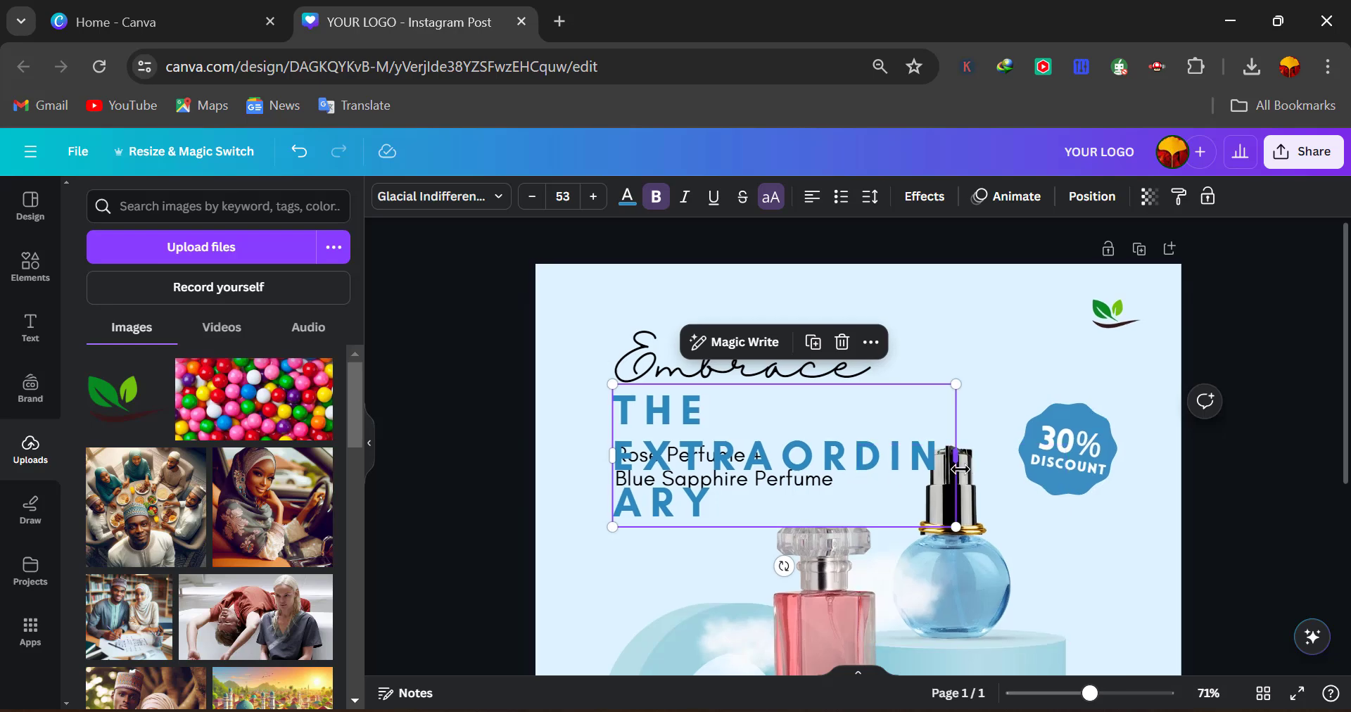
drag(959, 468, 1174, 446)
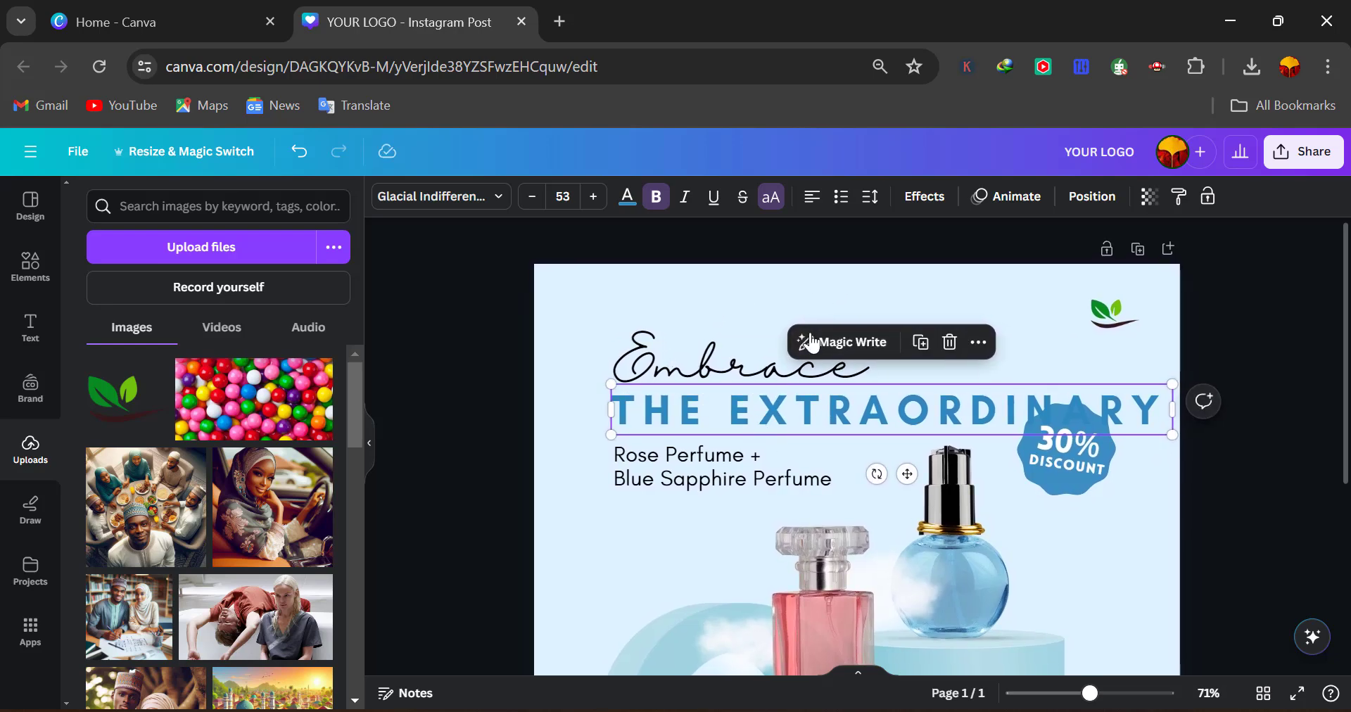
- Tighten the letter spacing of the THE EXTRAORDINARY heading
click(869, 196)
drag(946, 279, 910, 279)
click(445, 347)
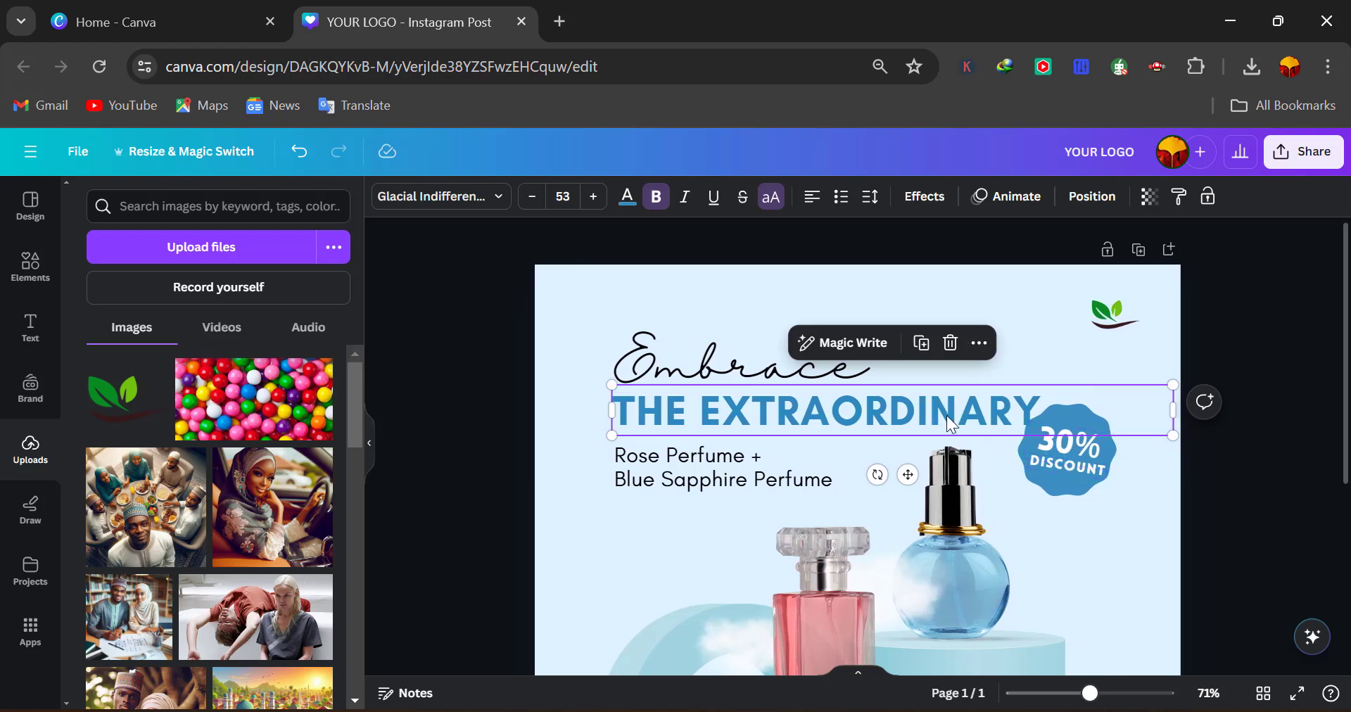
- Reduce the font size of THE EXTRAORDINARY until the heading clears the discount badge
click(533, 197)
click(533, 197)
click(532, 197)
click(532, 197)
click(532, 197)
click(532, 197)
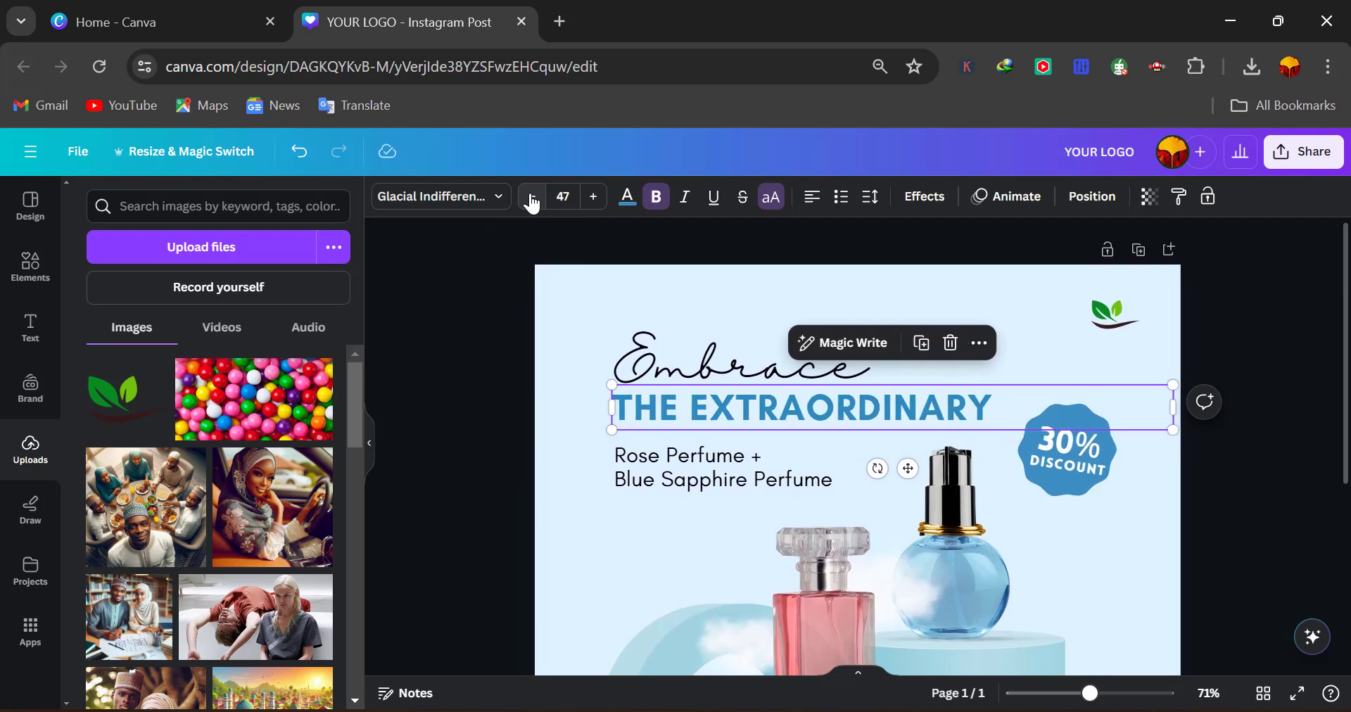
click(533, 197)
click(533, 197)
click(440, 349)
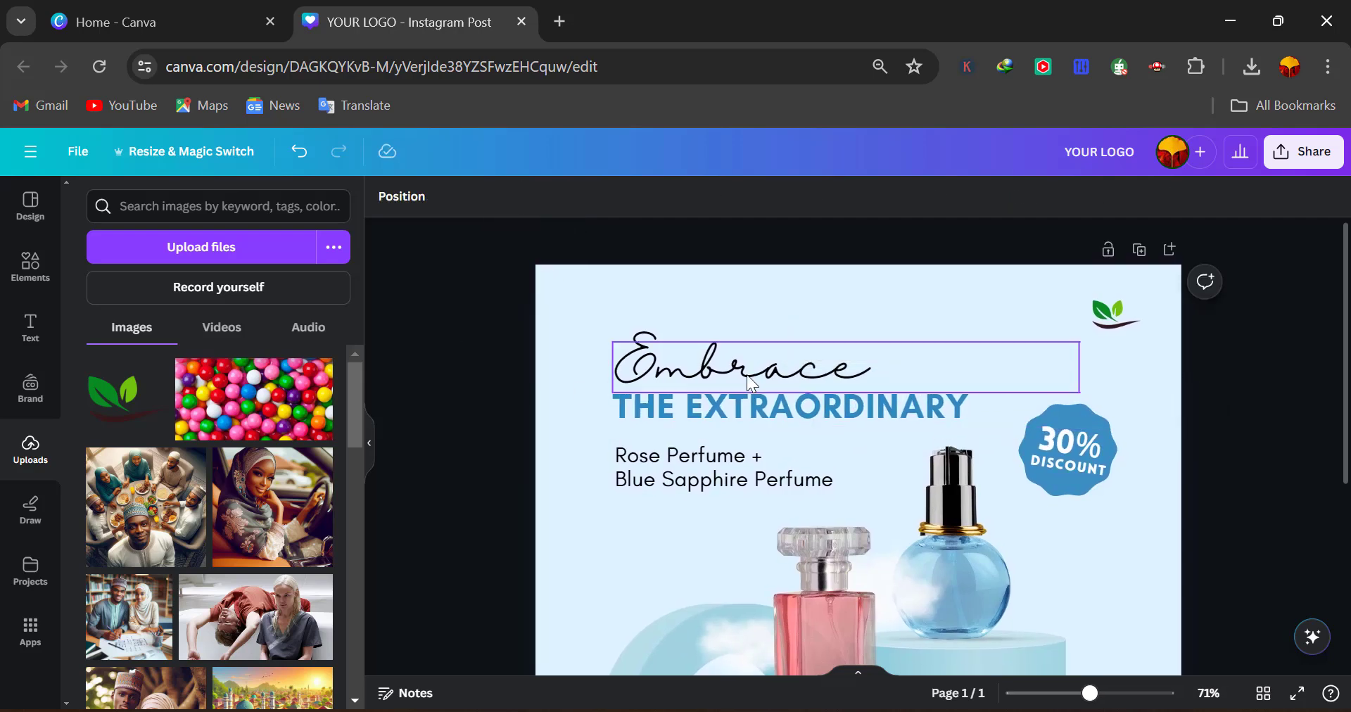
- Increase the font size of the Embrace heading to 59
click(864, 345)
click(593, 198)
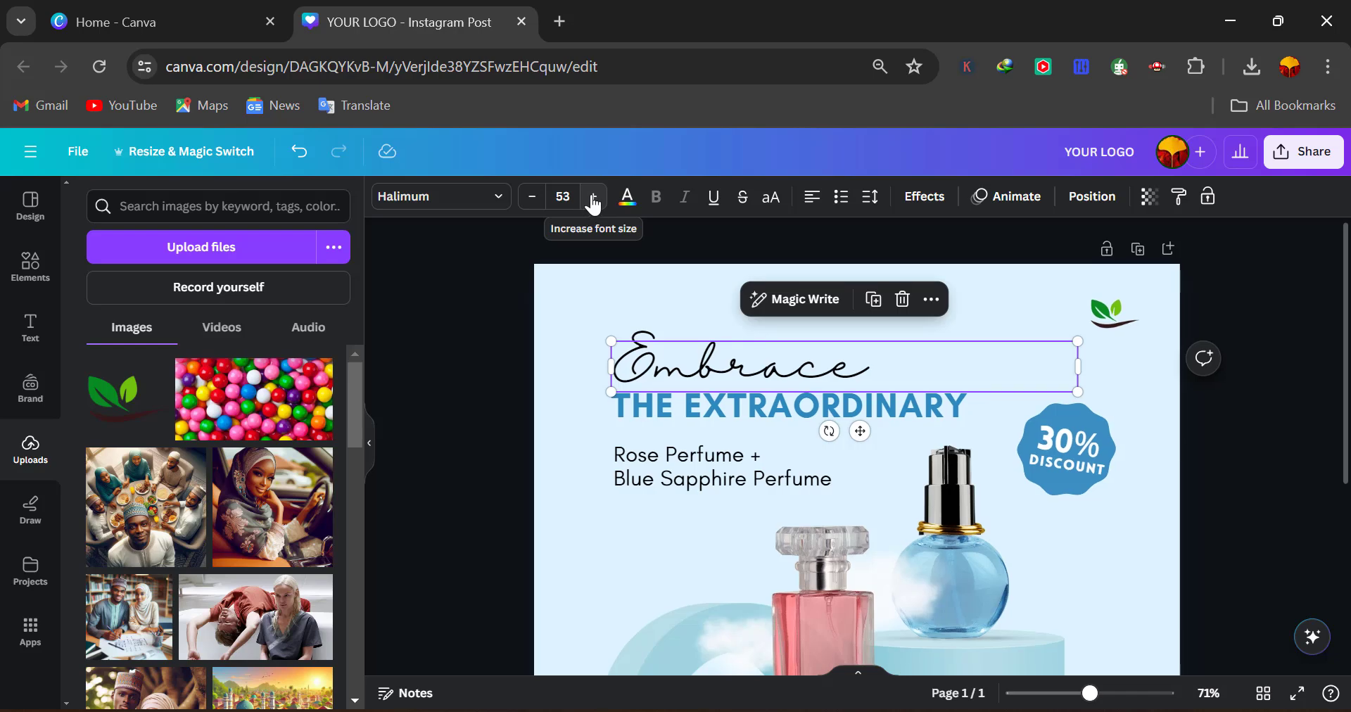
click(593, 198)
click(593, 198)
click(593, 198)
click(593, 198)
click(593, 198)
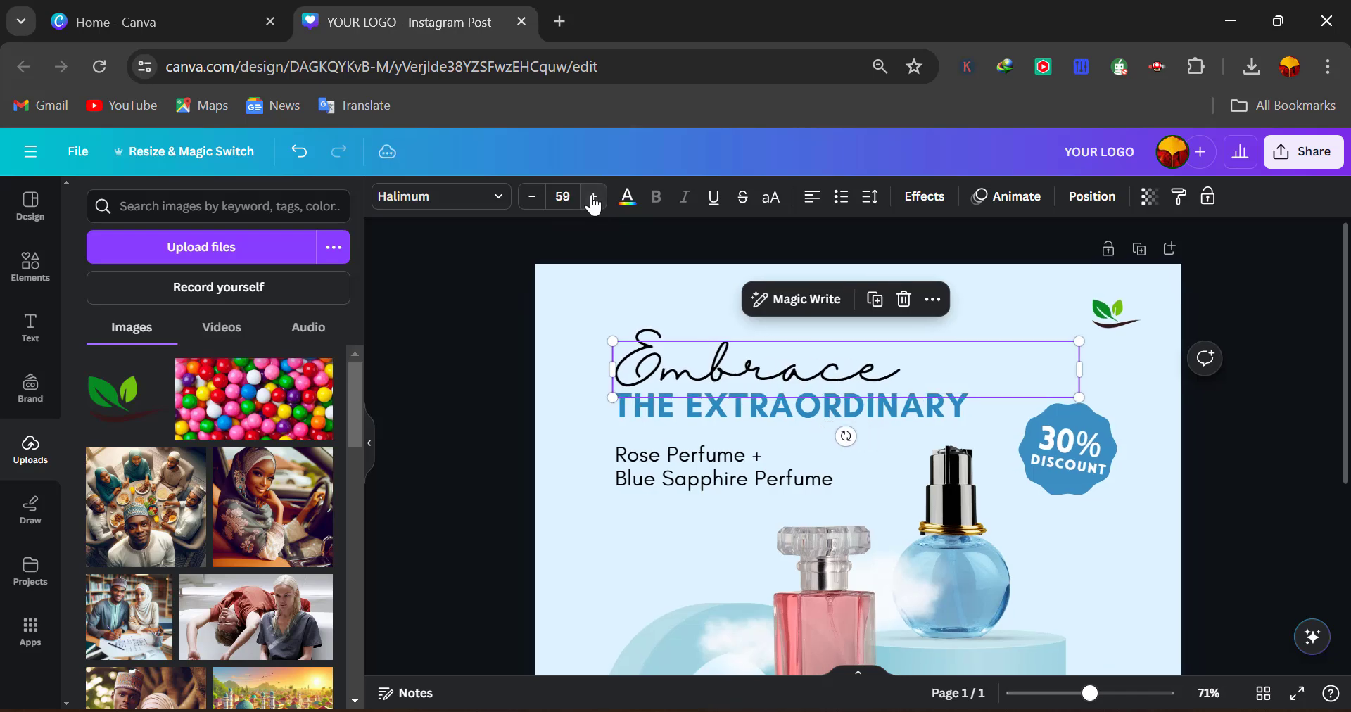
click(474, 374)
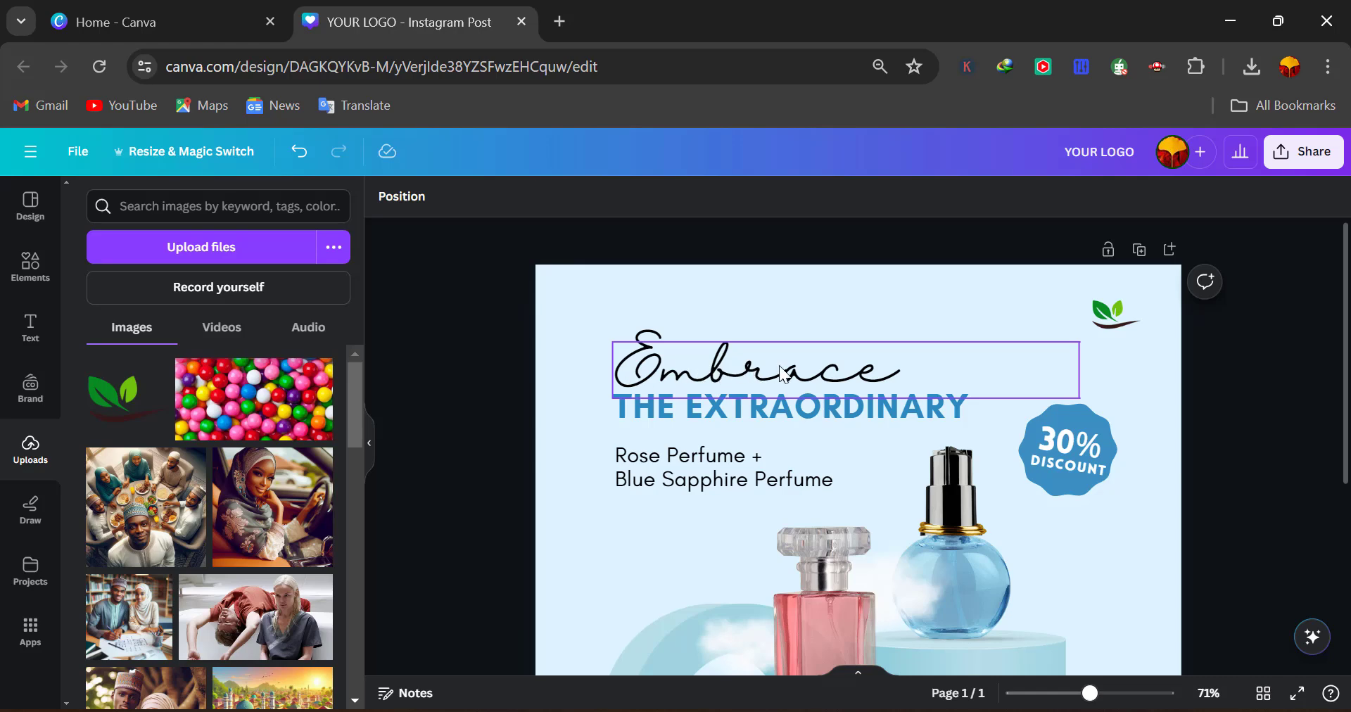
- Change the font of the Embrace heading to the Brittany script typeface
click(719, 374)
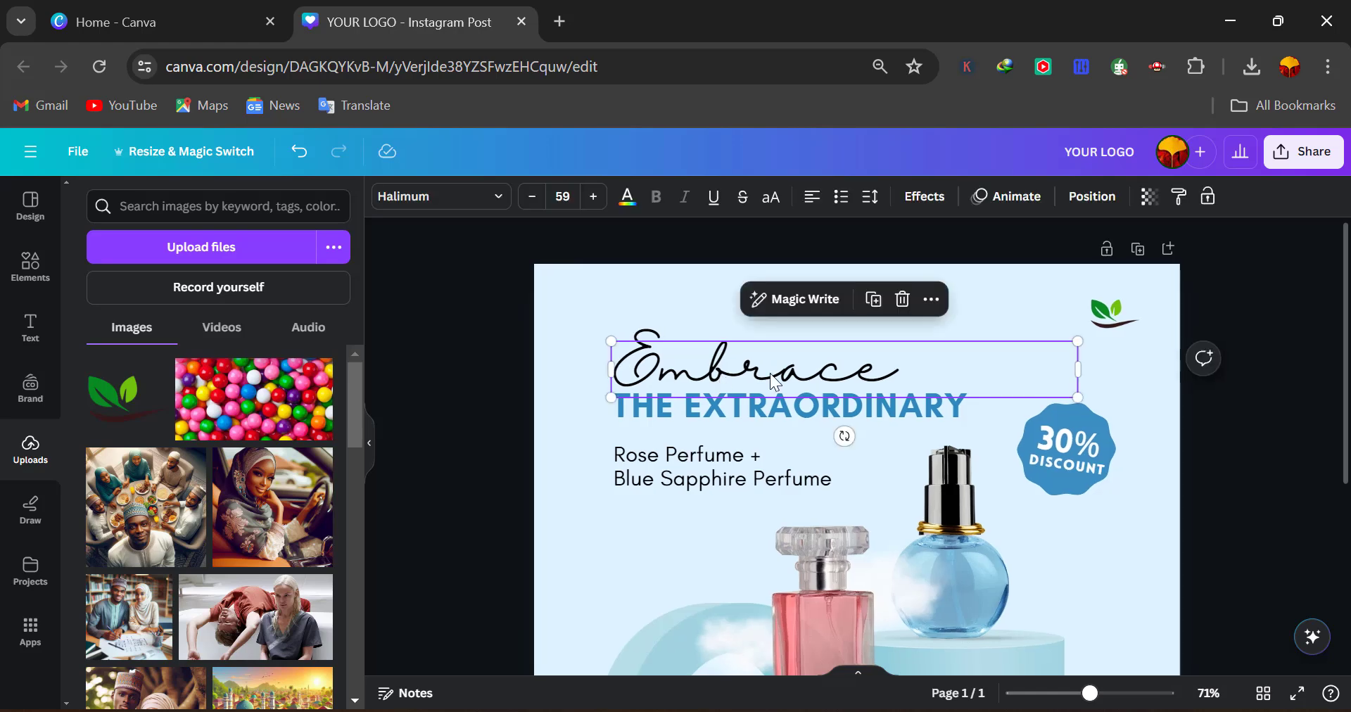
click(492, 201)
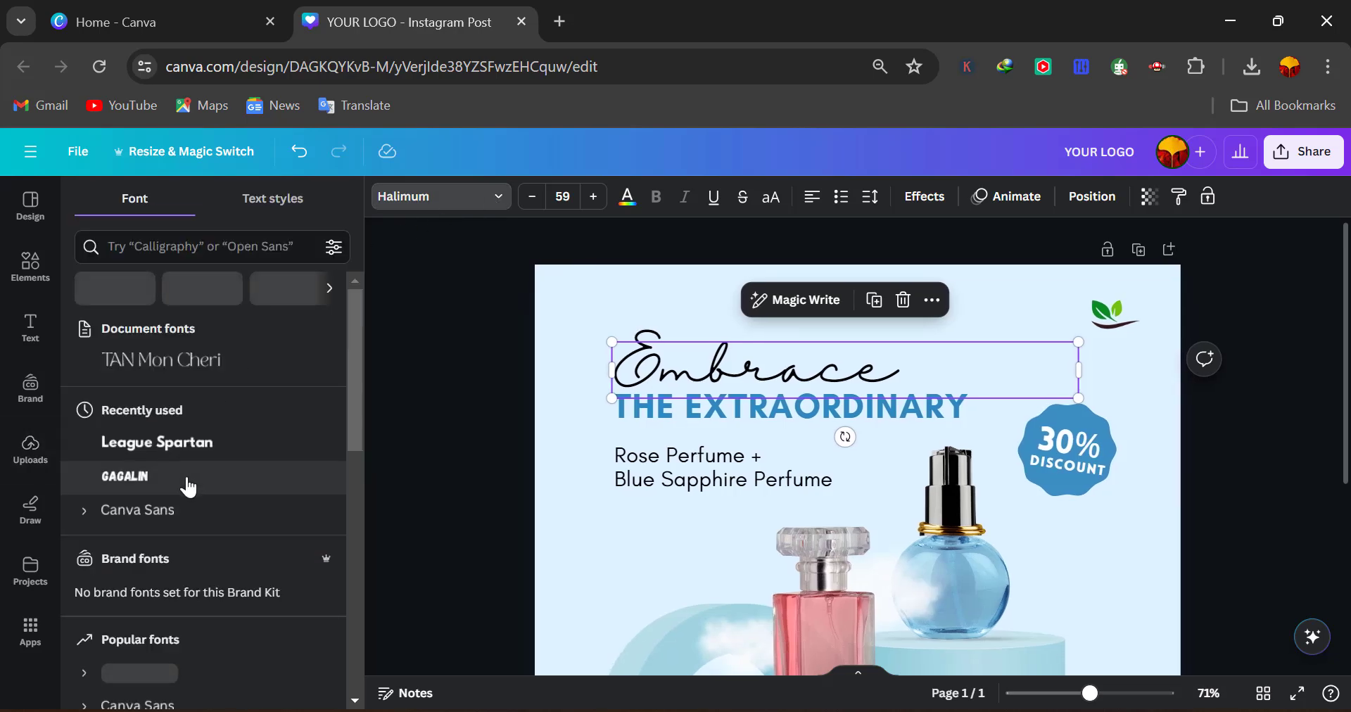
scroll(189, 485, down, 5)
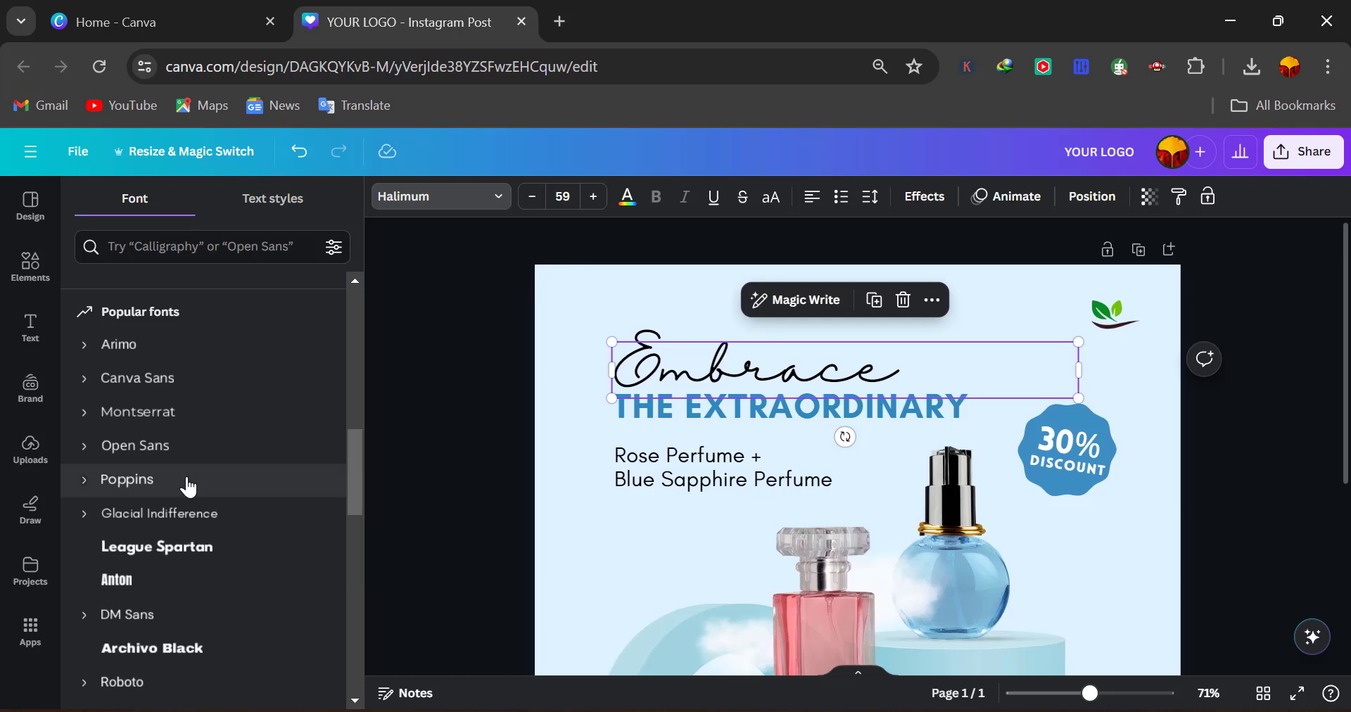
scroll(184, 521, down, 1)
scroll(183, 552, down, 5)
click(182, 554)
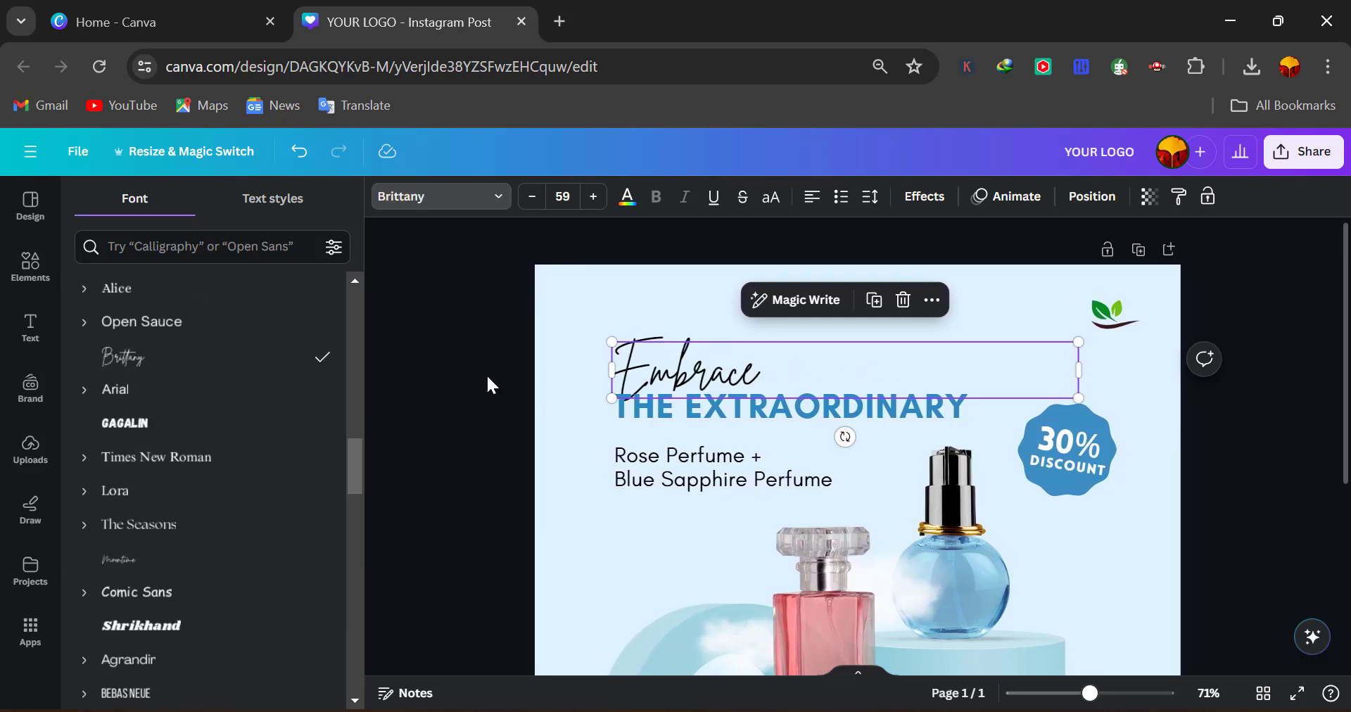
- Enlarge Embrace to font size 78 and position it above THE EXTRAORDINARY, starting slightly further left than that line
mouse_move(674, 380)
mouse_down()
mouse_move(645, 370)
mouse_move(661, 378)
mouse_up()
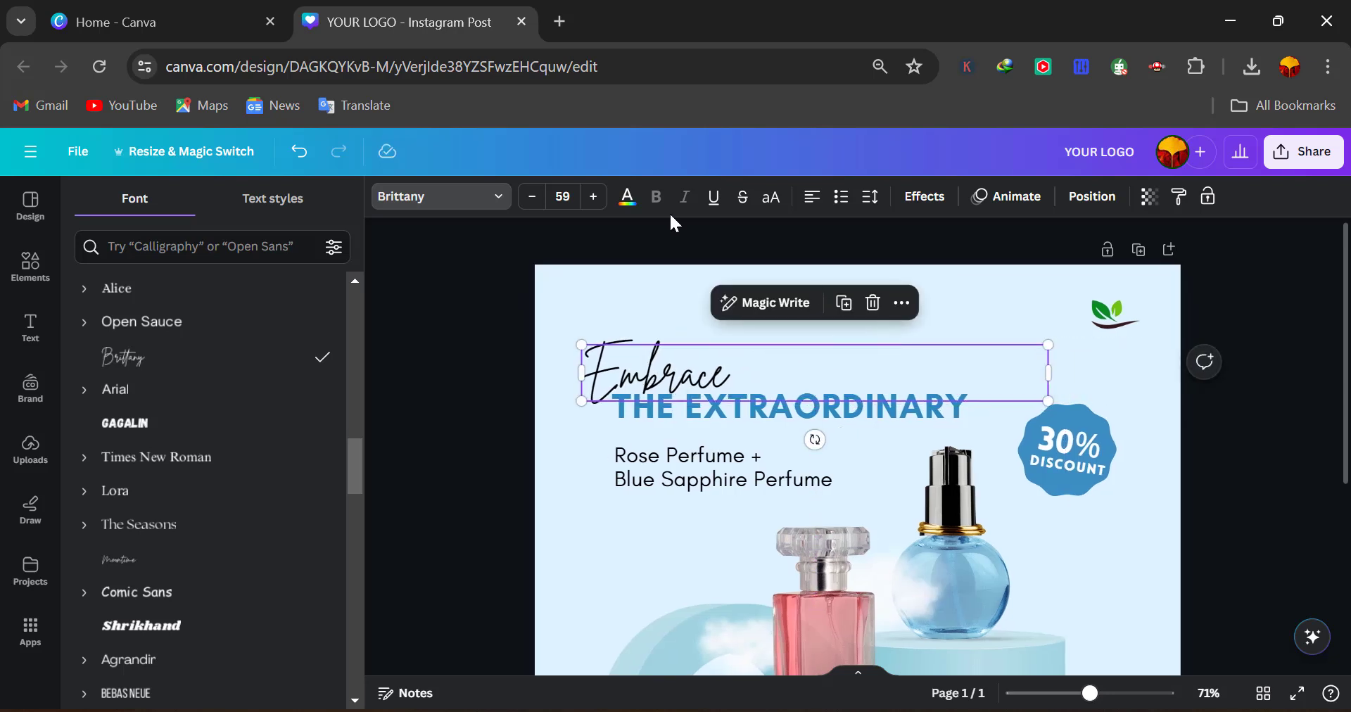
click(593, 197)
click(593, 197)
click(593, 197)
click(593, 197)
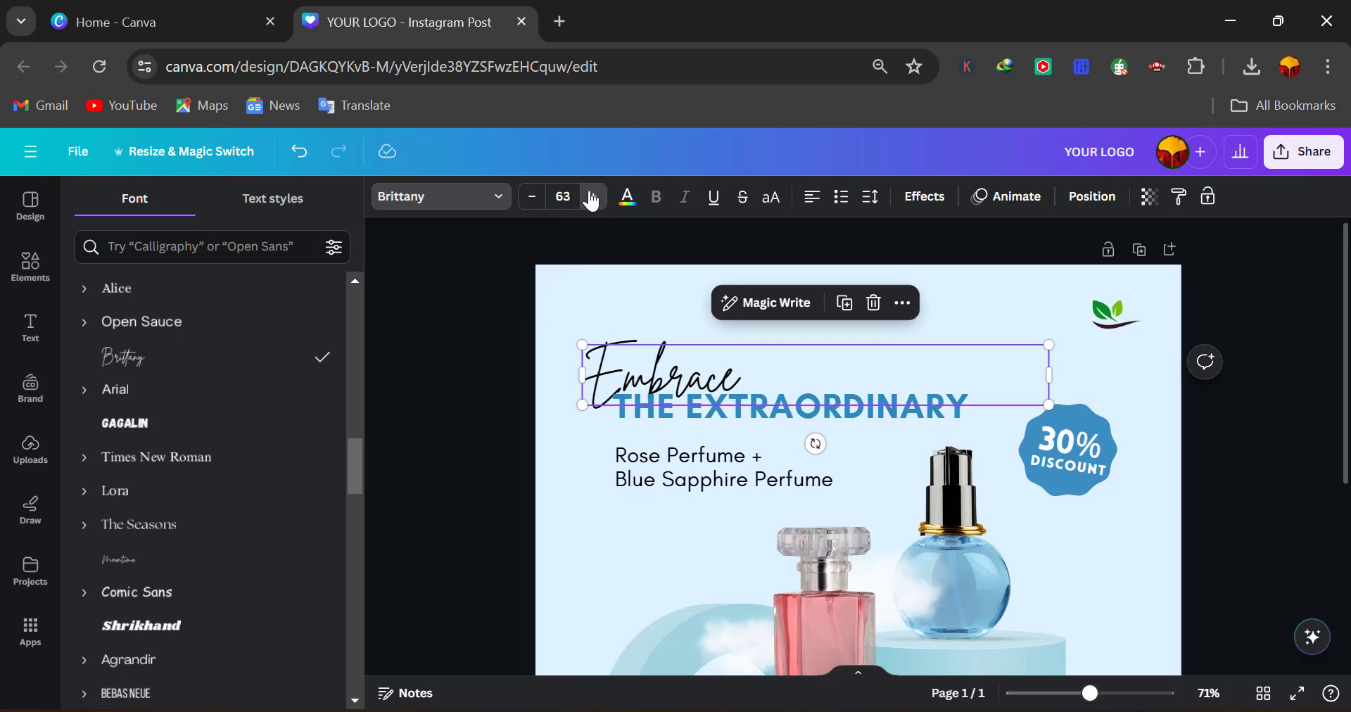
click(593, 197)
click(593, 197)
click(593, 197)
click(593, 197)
click(593, 197)
click(593, 197)
click(593, 197)
click(592, 197)
click(593, 197)
click(593, 197)
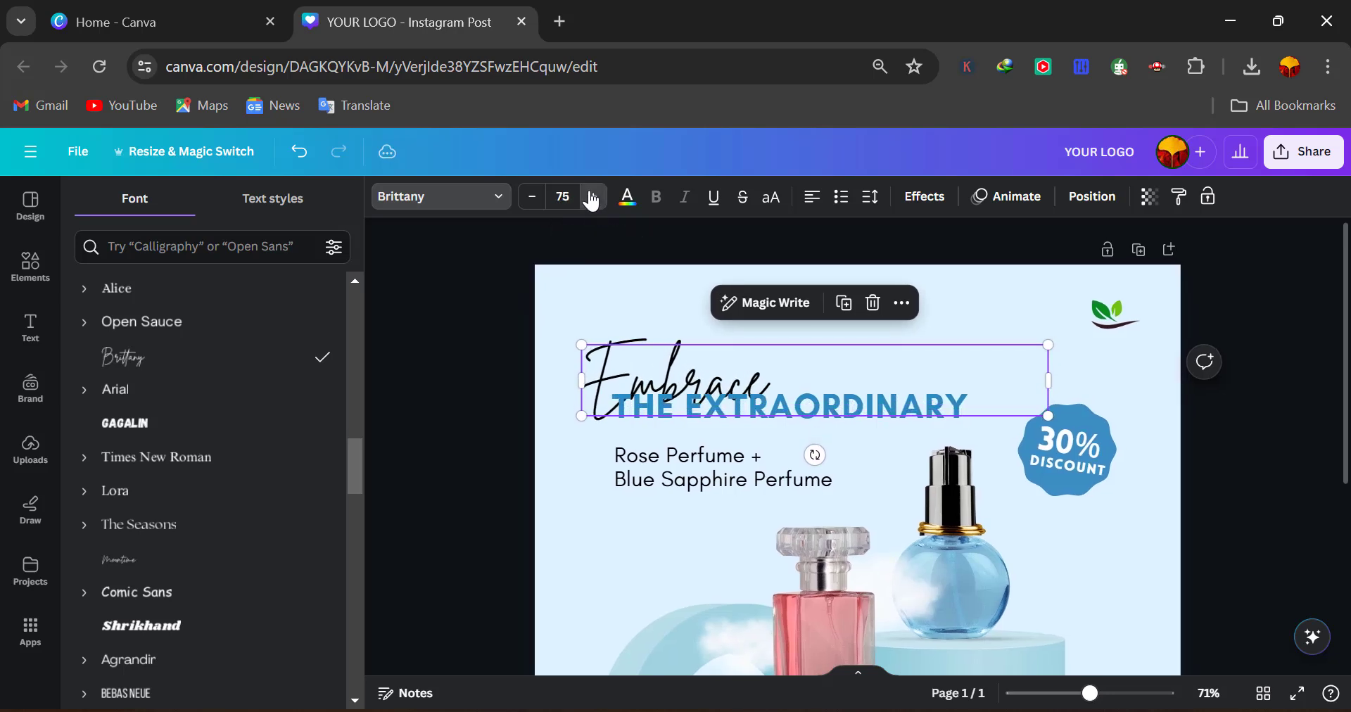
click(593, 197)
click(593, 197)
click(593, 197)
drag(673, 370, 669, 348)
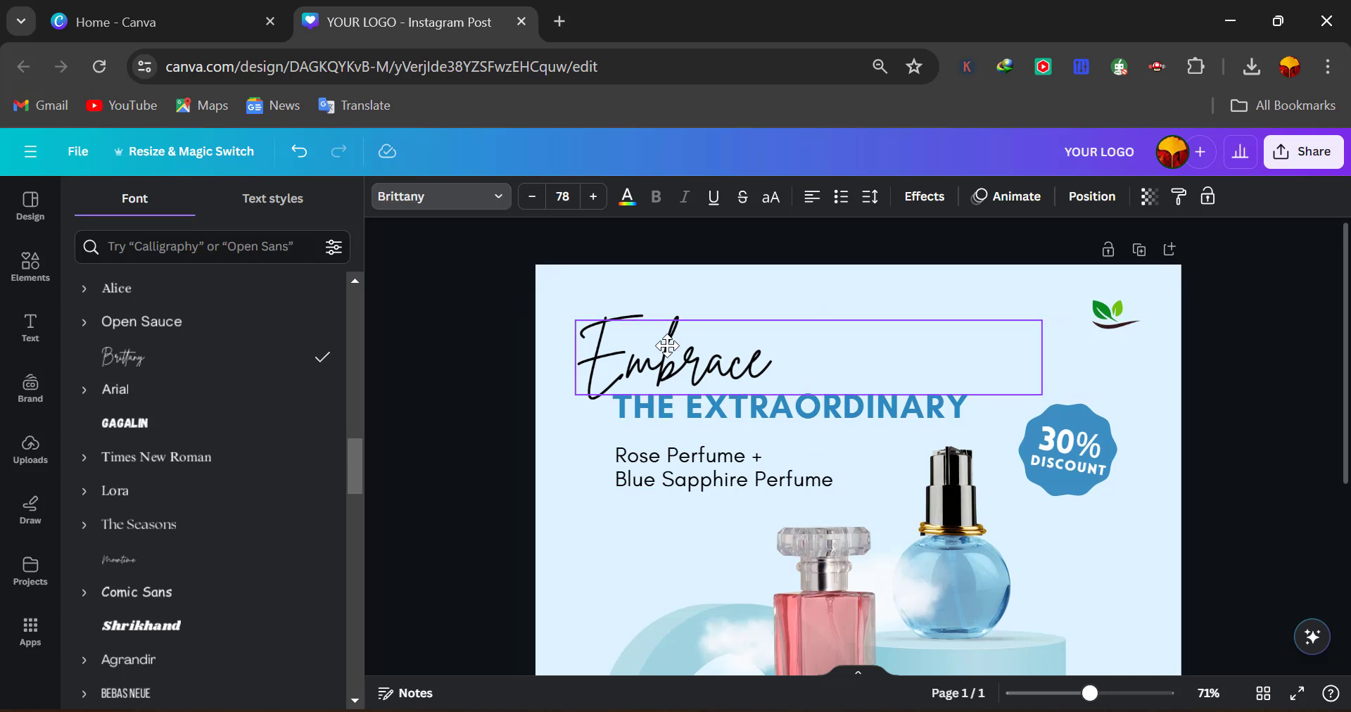
click(1227, 406)
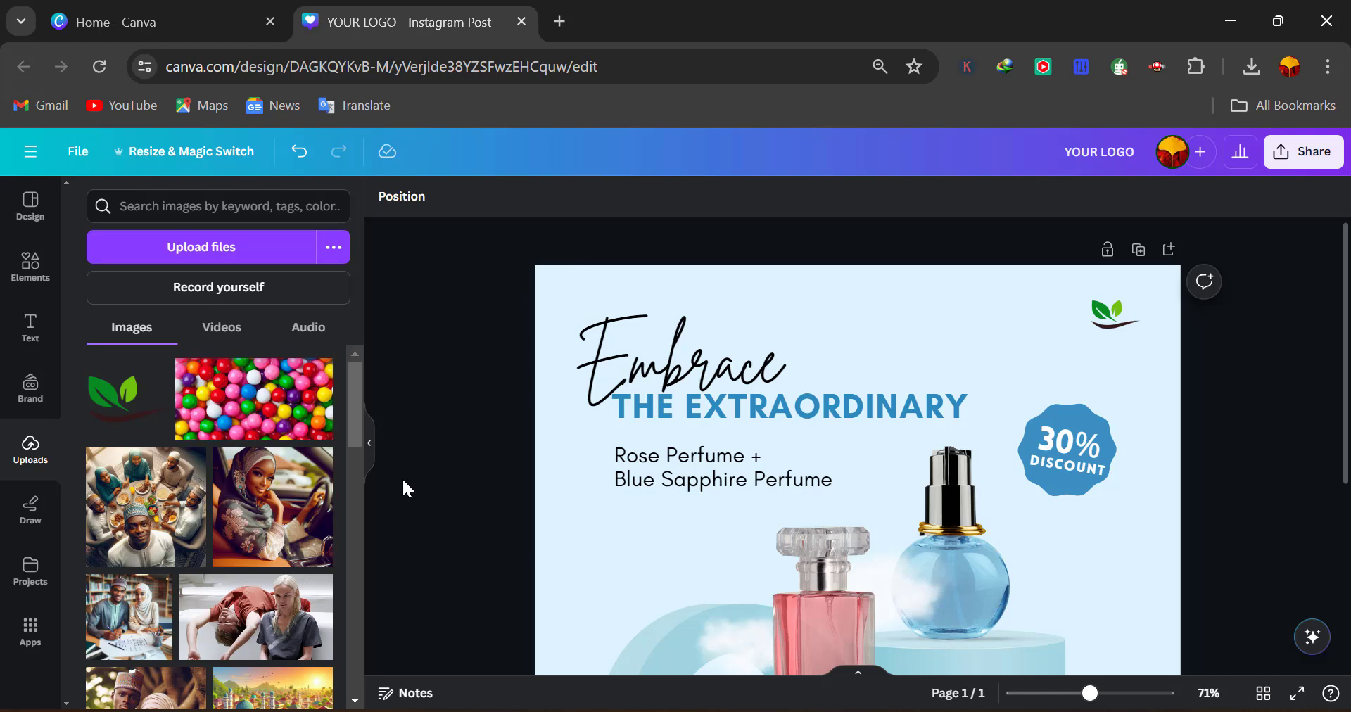
- Replace the product text with "Focus on the Feels: Don't just say "citrus scent," tell them it feels invigorating and bright like a summer morning"
scroll(645, 471, down, 2)
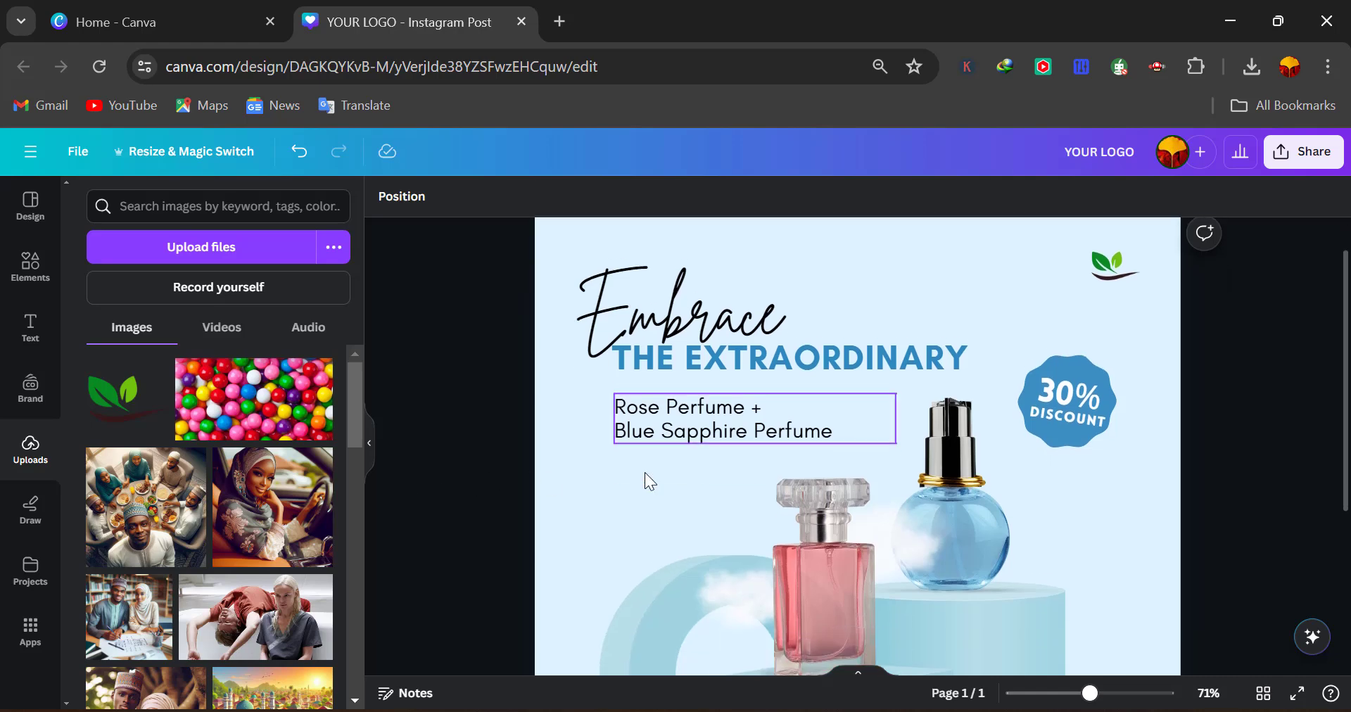
scroll(644, 471, down, 1)
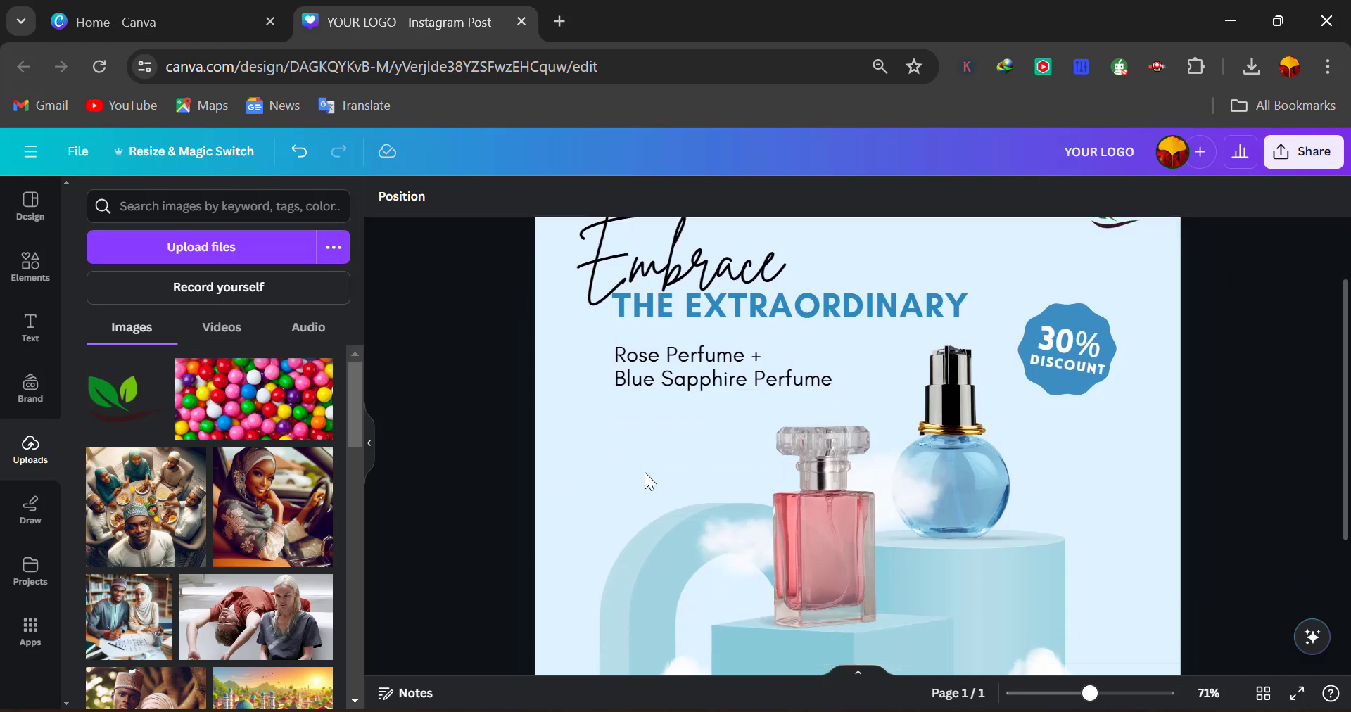
double_click(687, 340)
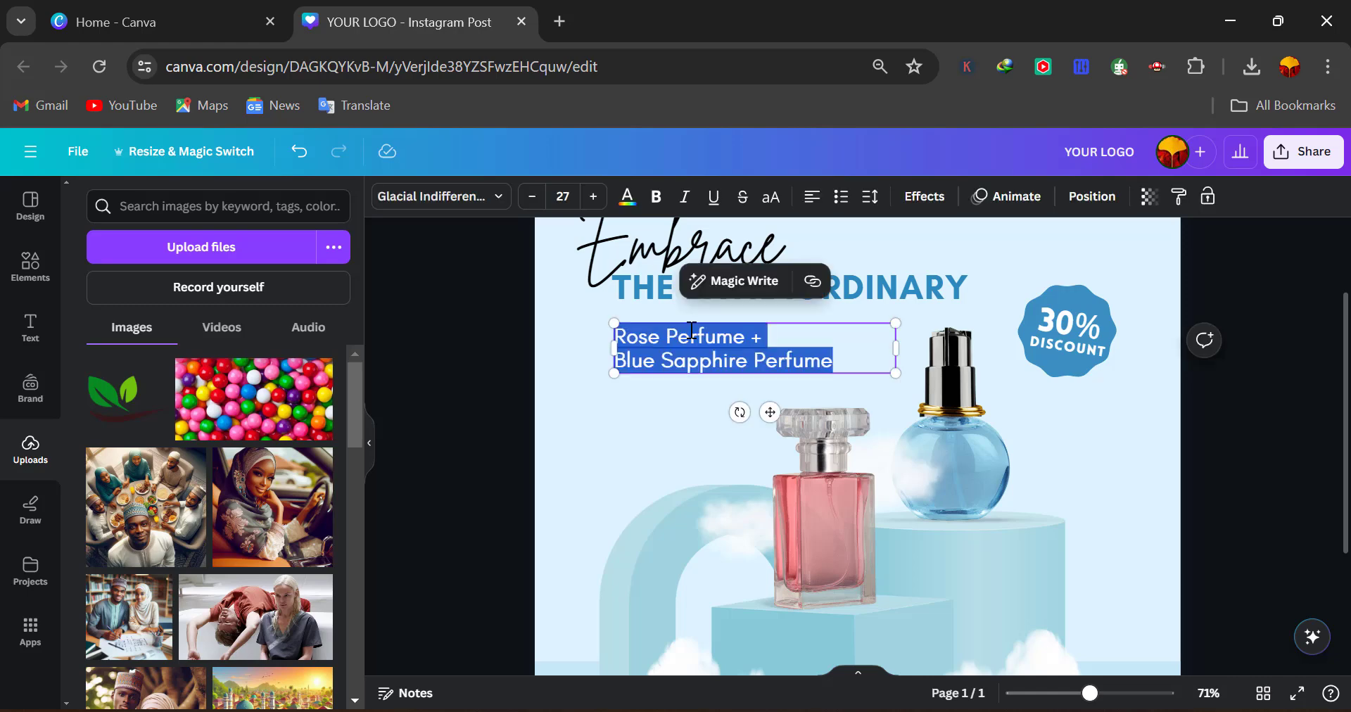
text(Focus on the Feels: Don't just say "citrus scent," tell them it feels invigorating and bright like a summer morning)
- Reduce the font size of the description below the heading to 20 so it clears the pink perfume bottle
click(537, 202)
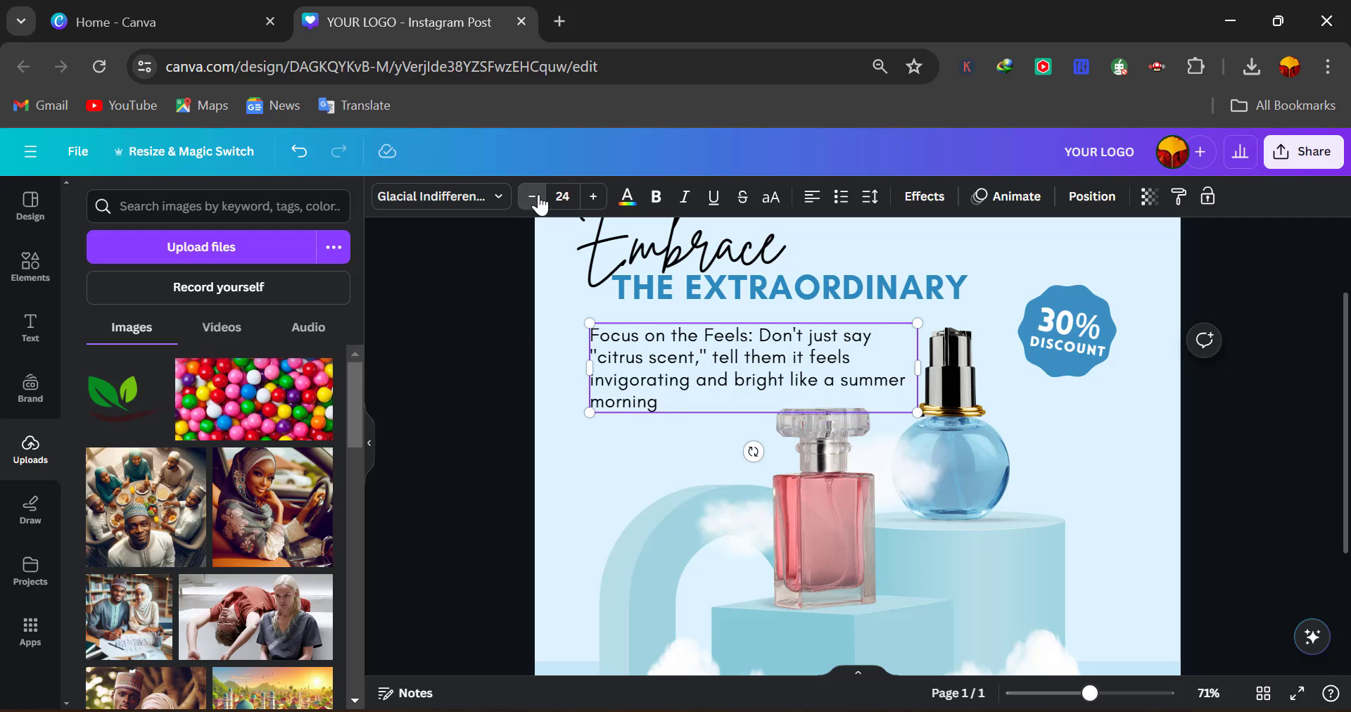
click(532, 197)
click(532, 197)
click(532, 197)
click(533, 197)
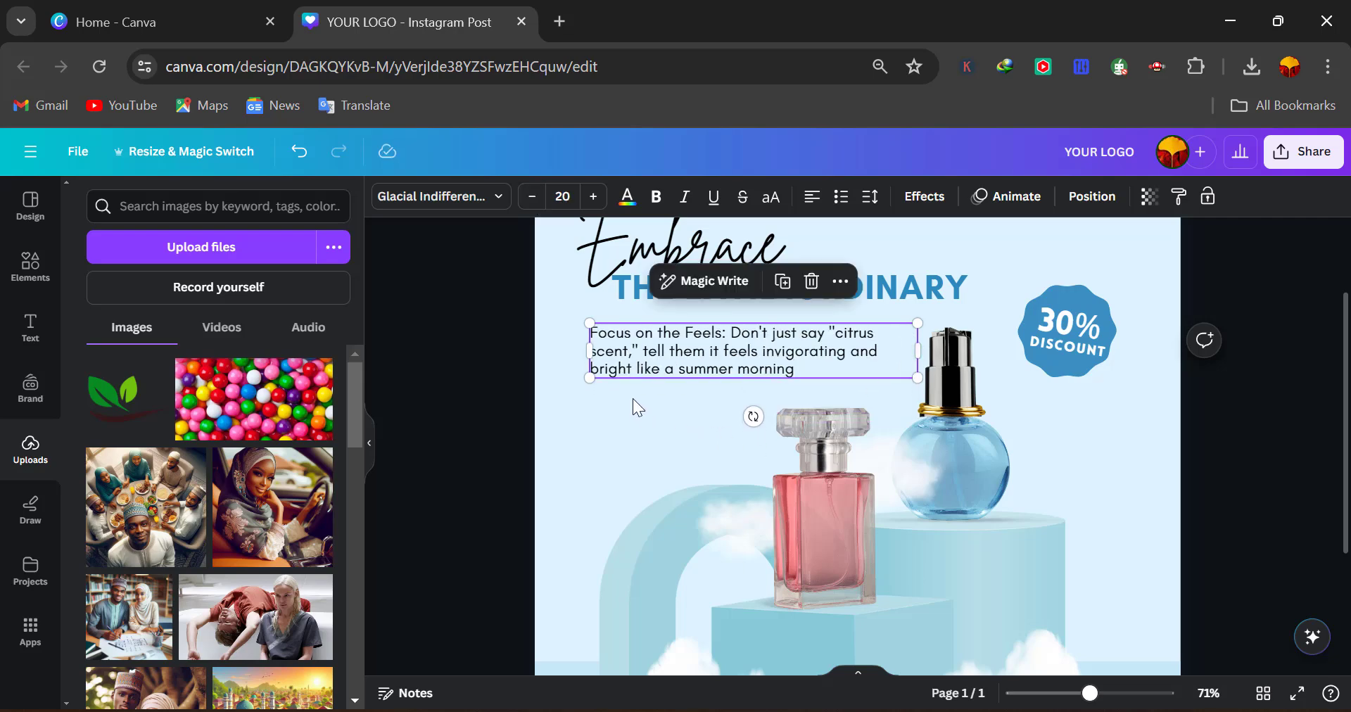
click(1236, 455)
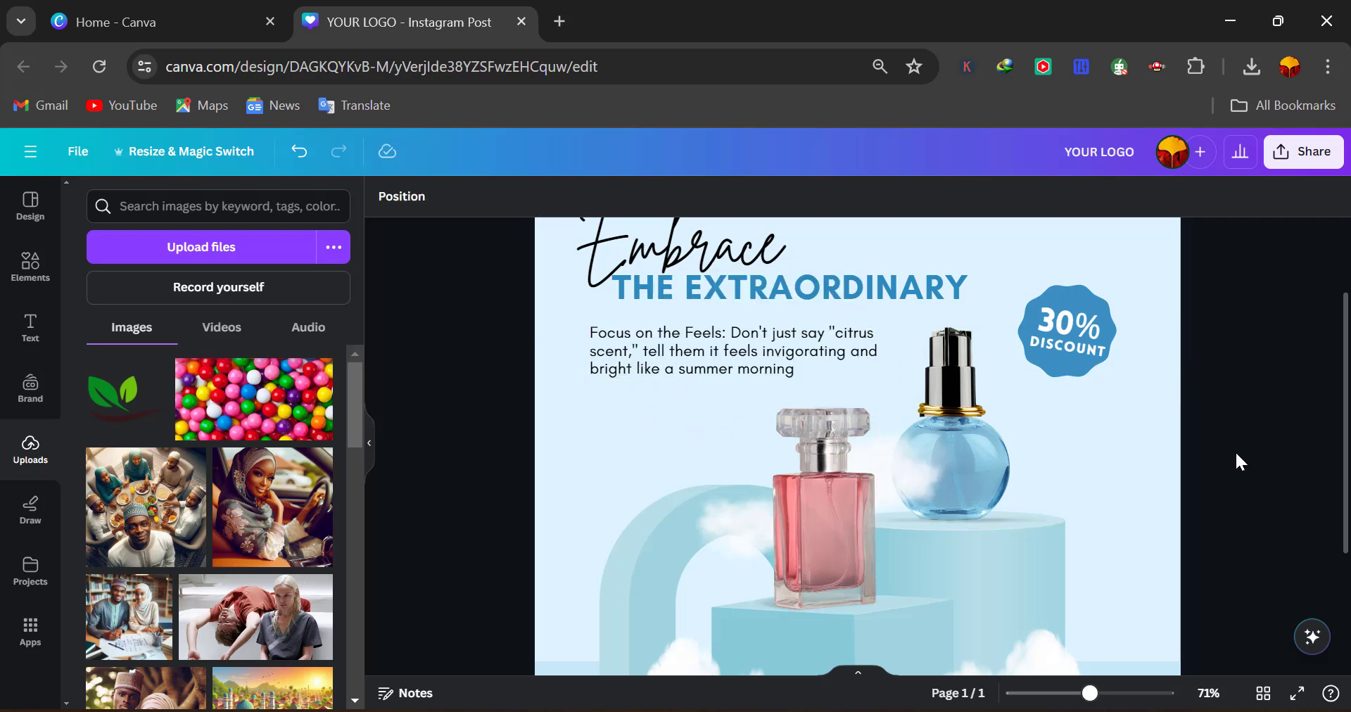
scroll(1034, 403, up, 1)
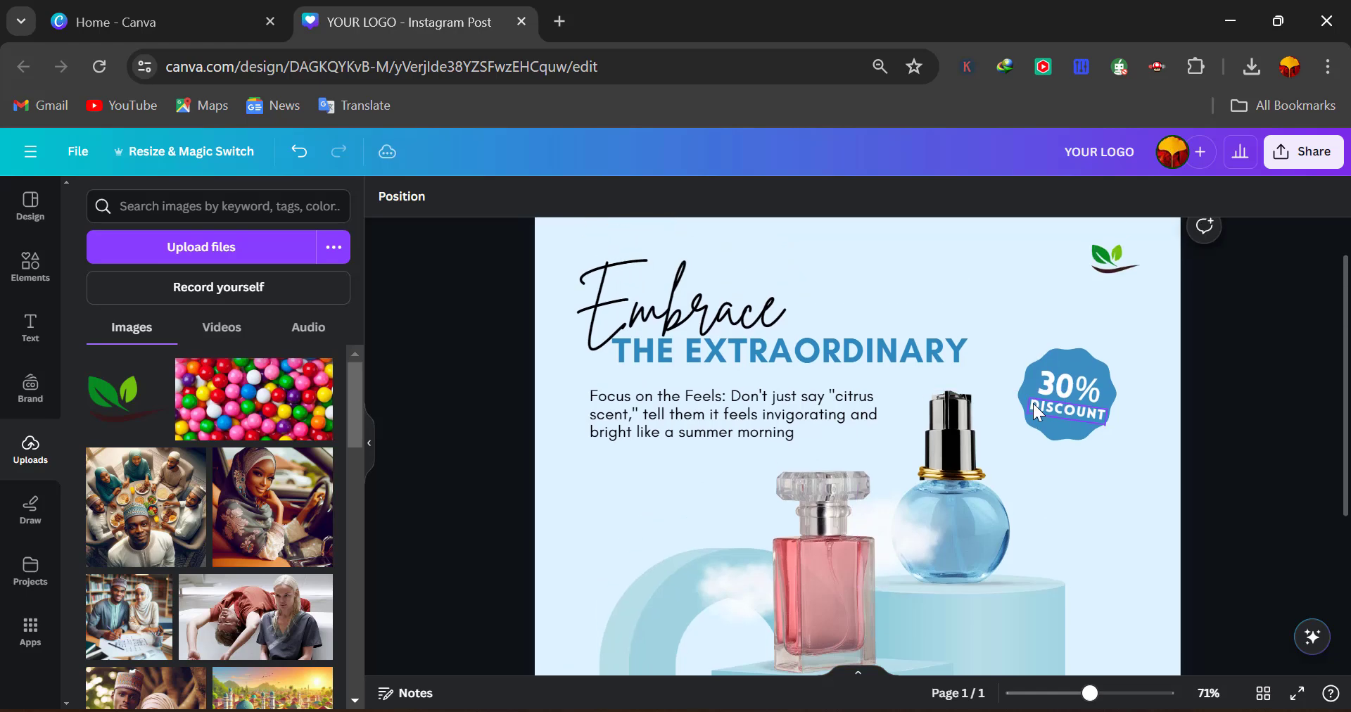
click(723, 403)
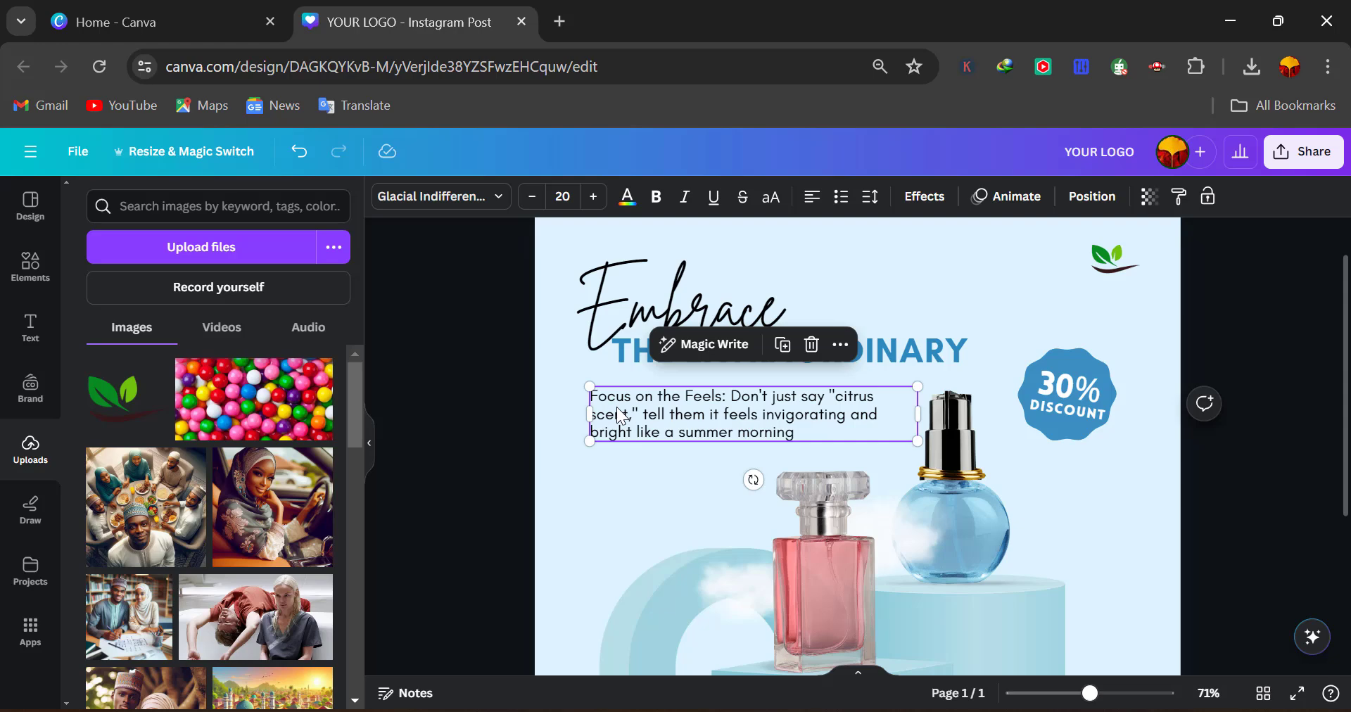
scroll(754, 510, down, 2)
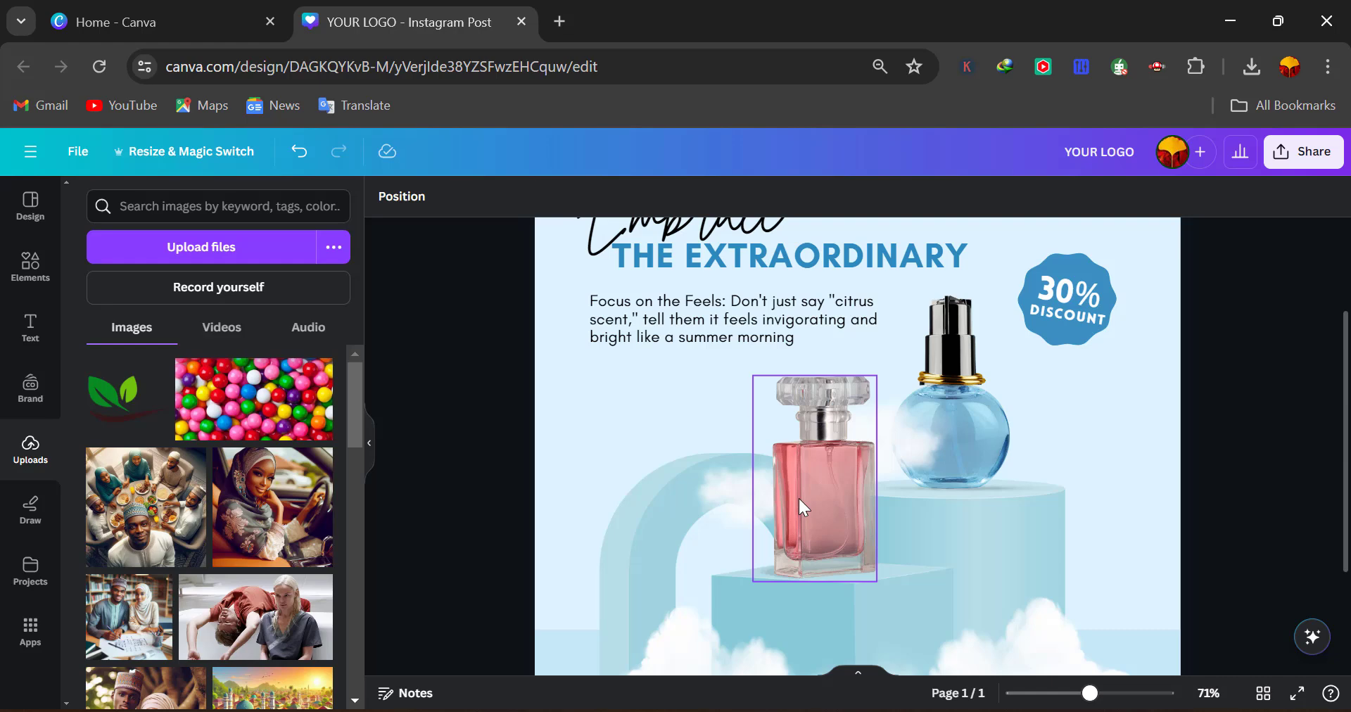
click(799, 498)
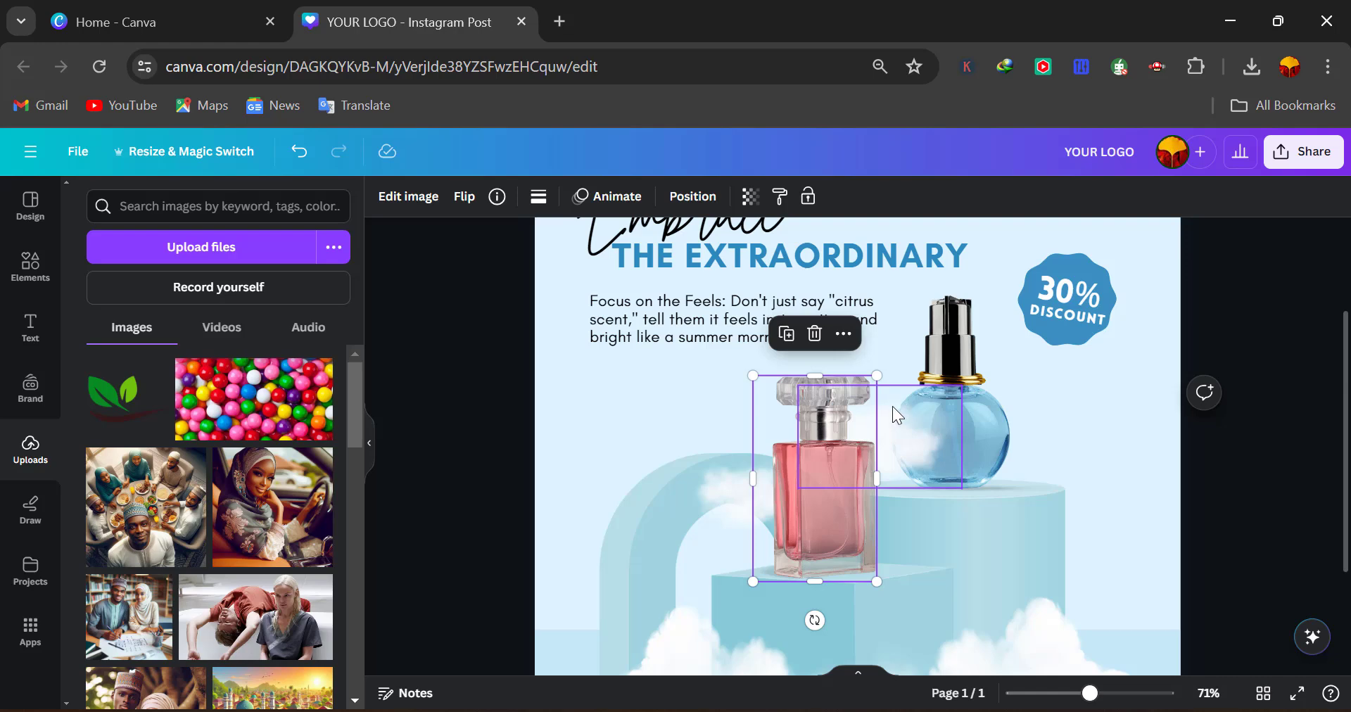
scroll(733, 460, down, 2)
scroll(733, 460, down, 1)
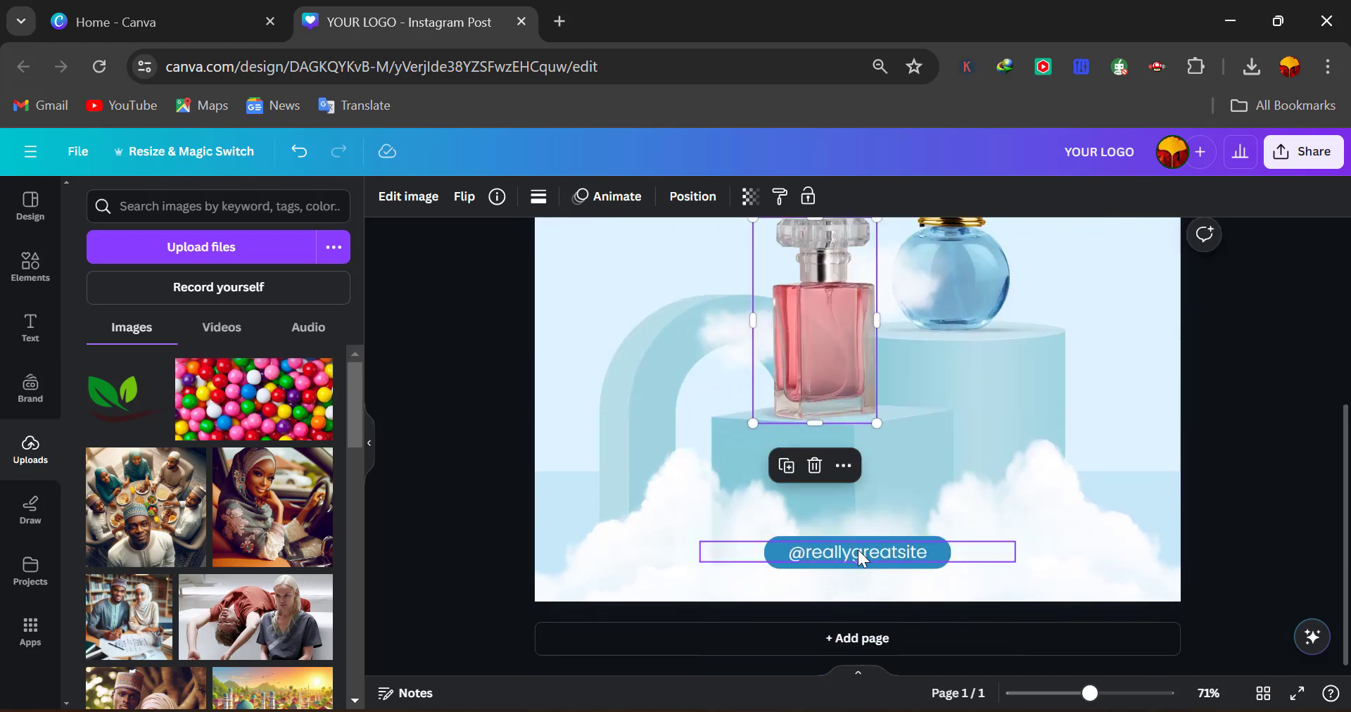
double_click(859, 550)
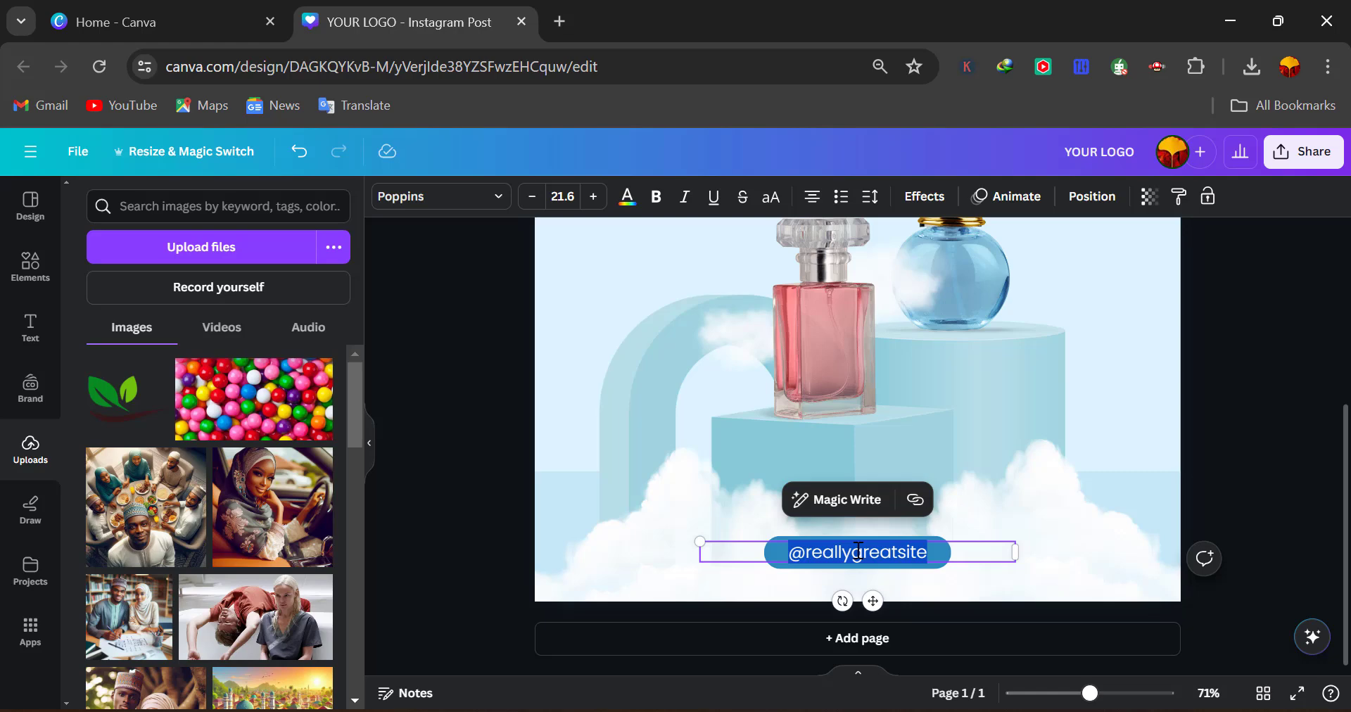
text(@)
click(479, 502)
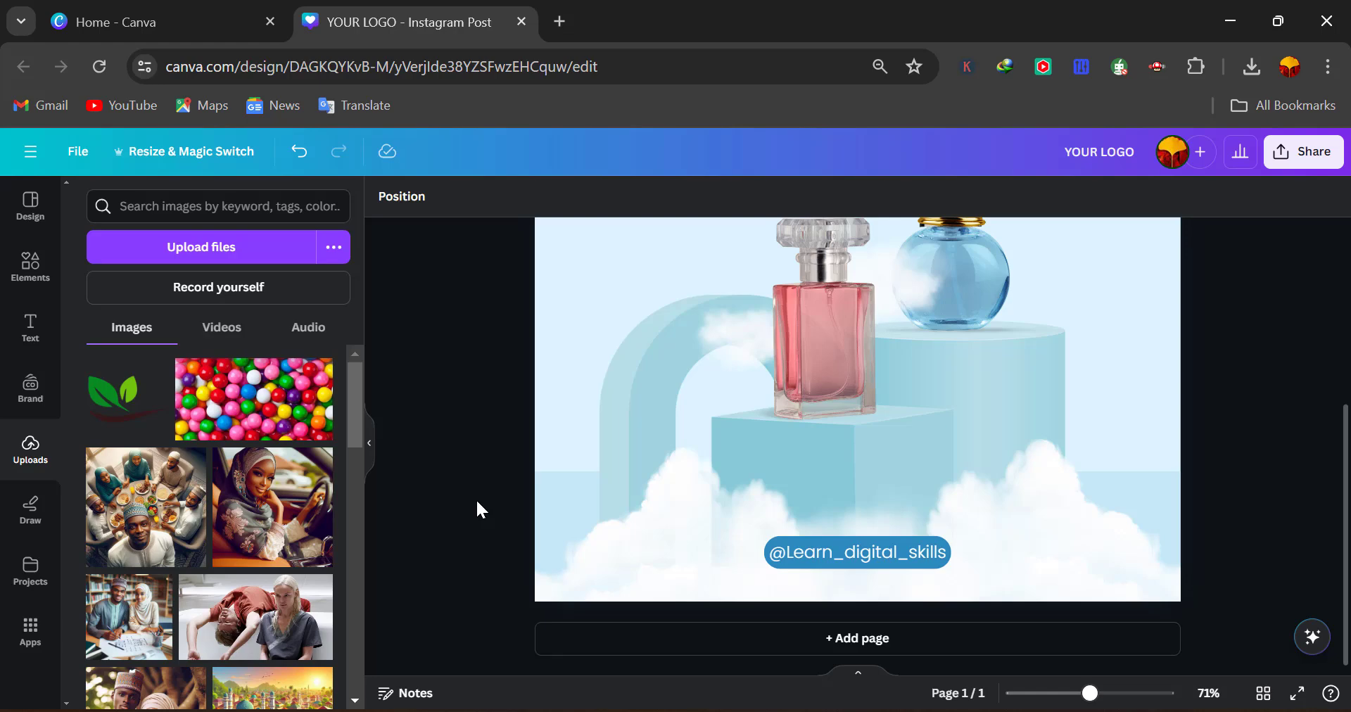
- Download the finished perfume post as a PNG image
scroll(922, 467, up, 5)
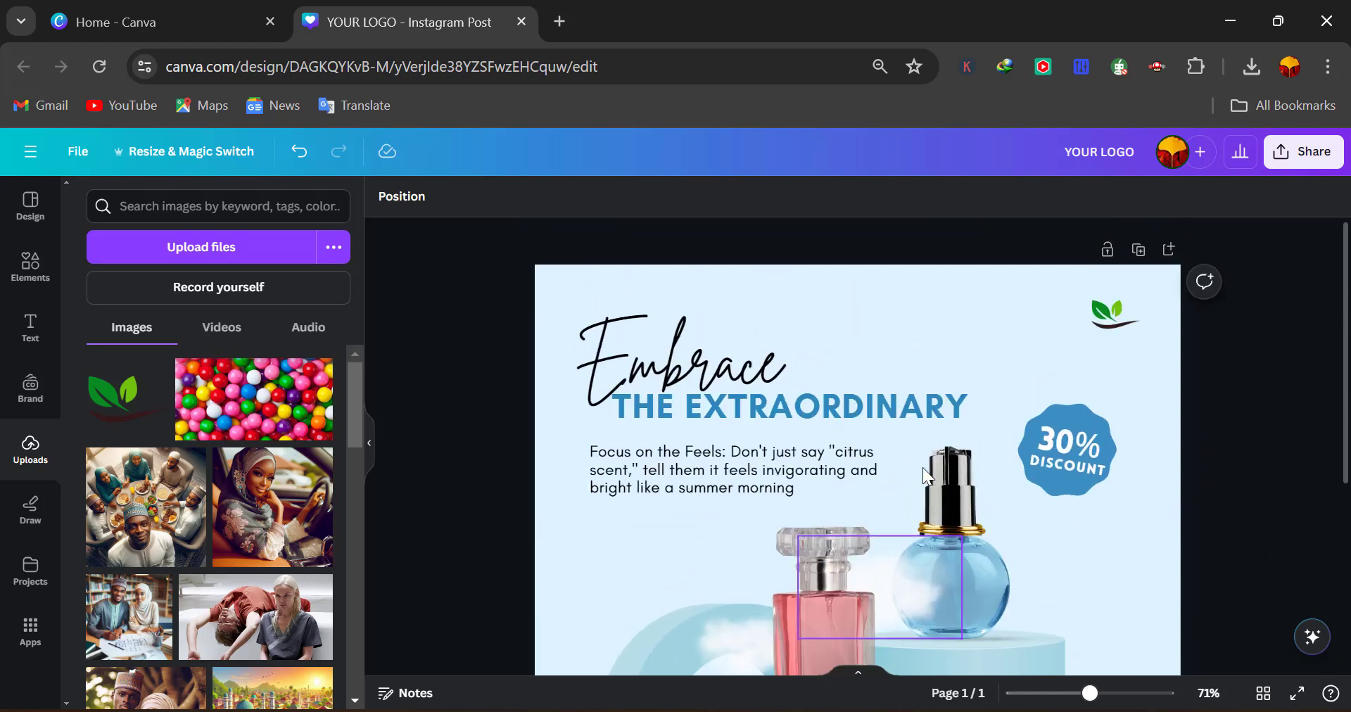
scroll(922, 467, down, 1)
scroll(922, 467, down, 3)
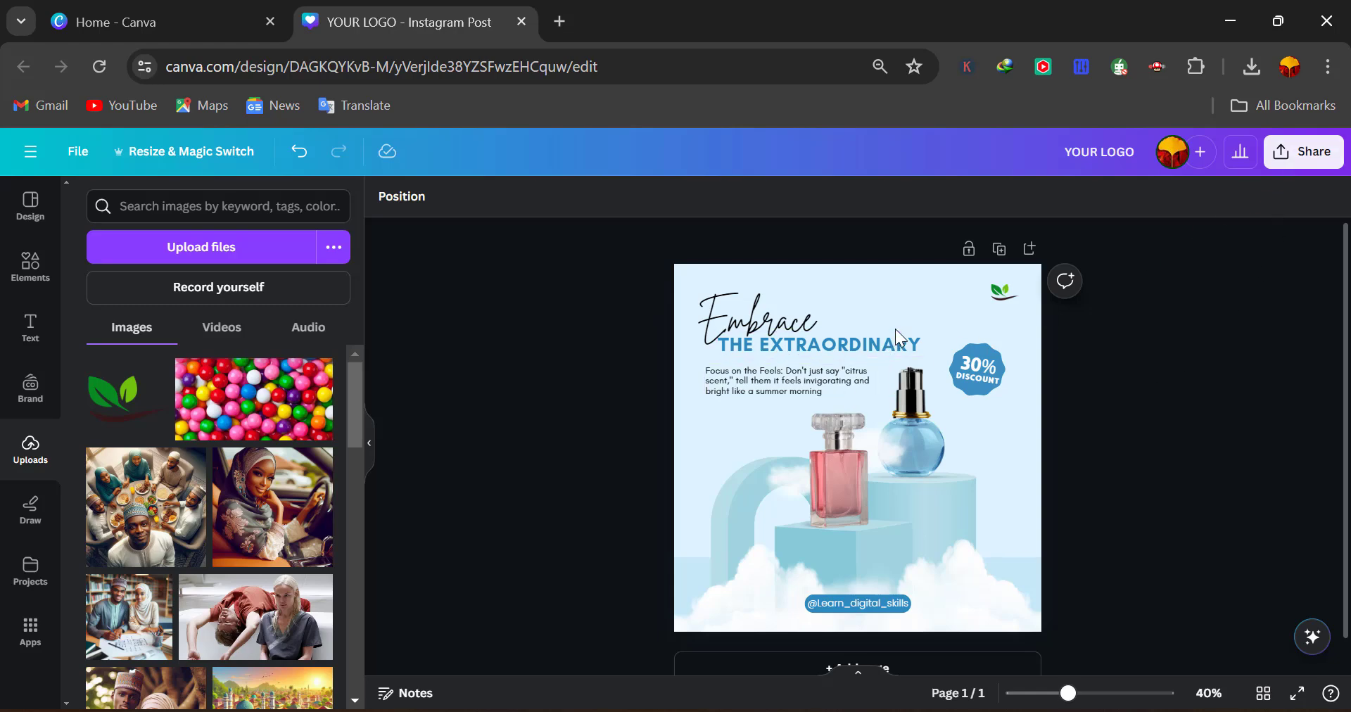
click(1314, 159)
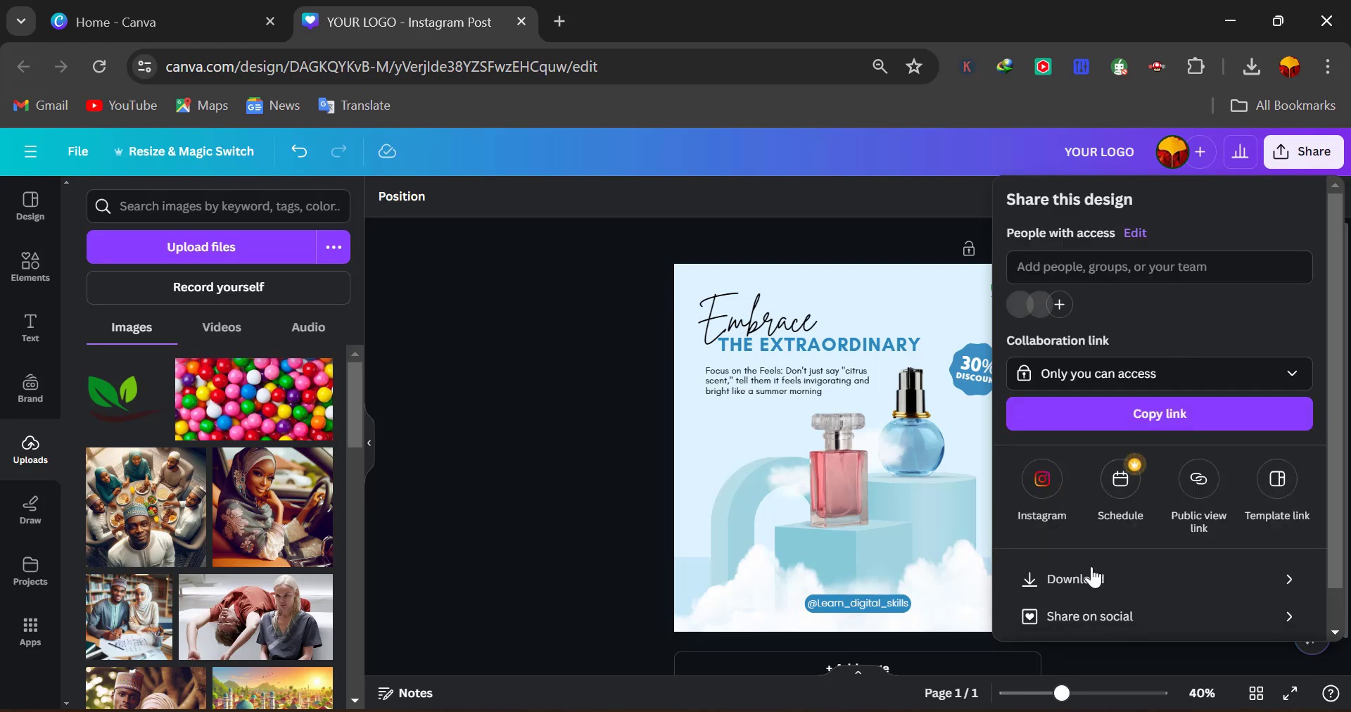
click(1082, 581)
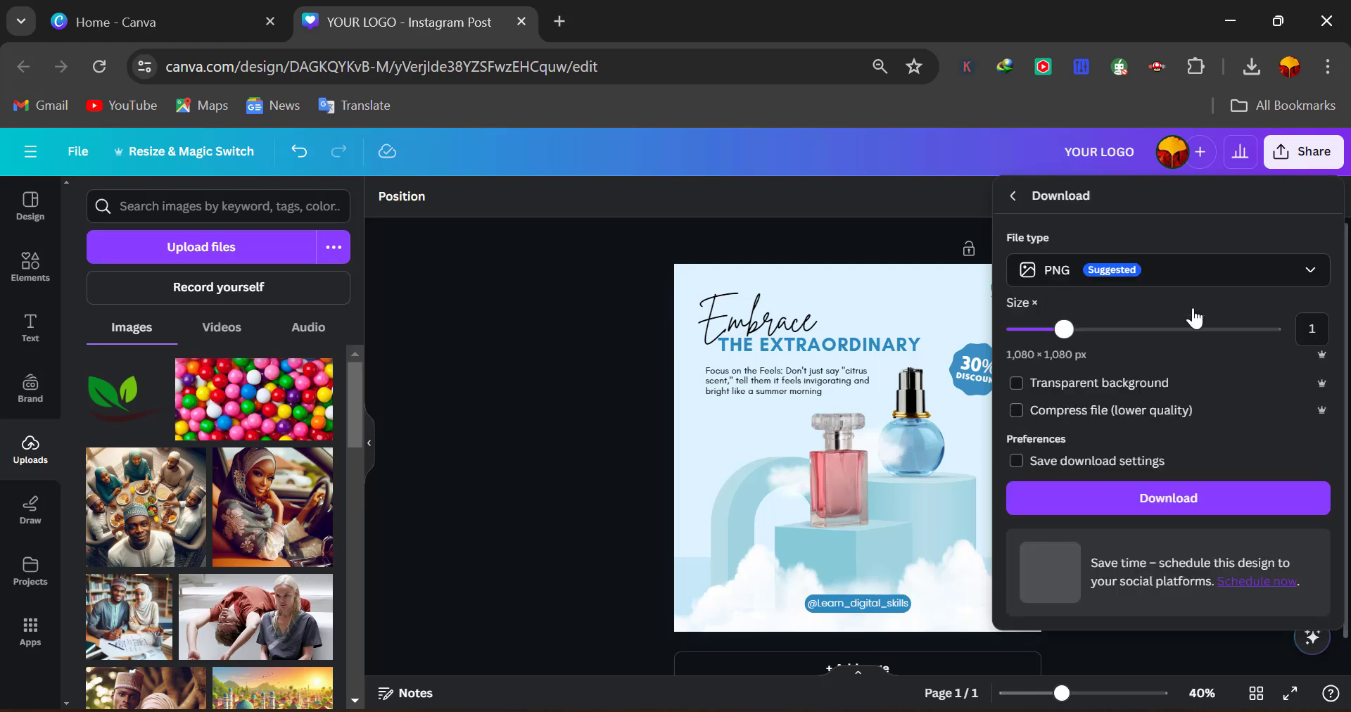
click(1178, 275)
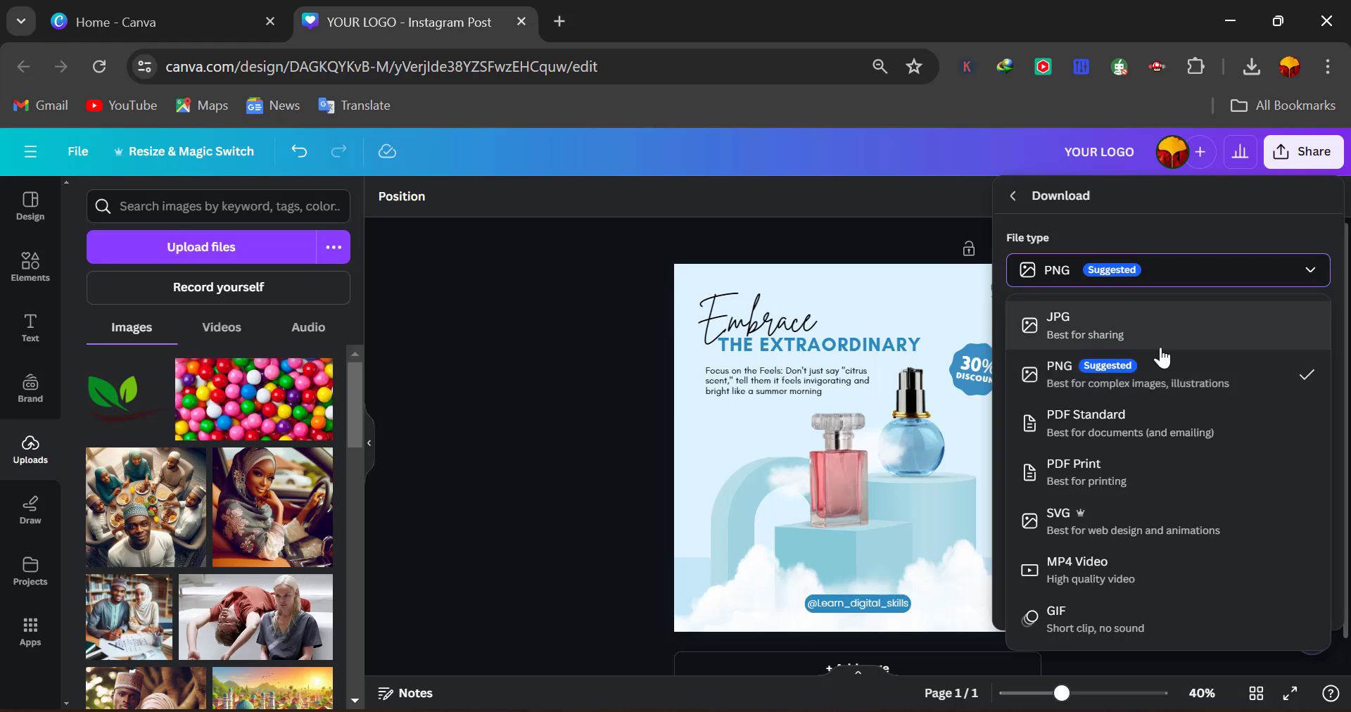
click(1103, 380)
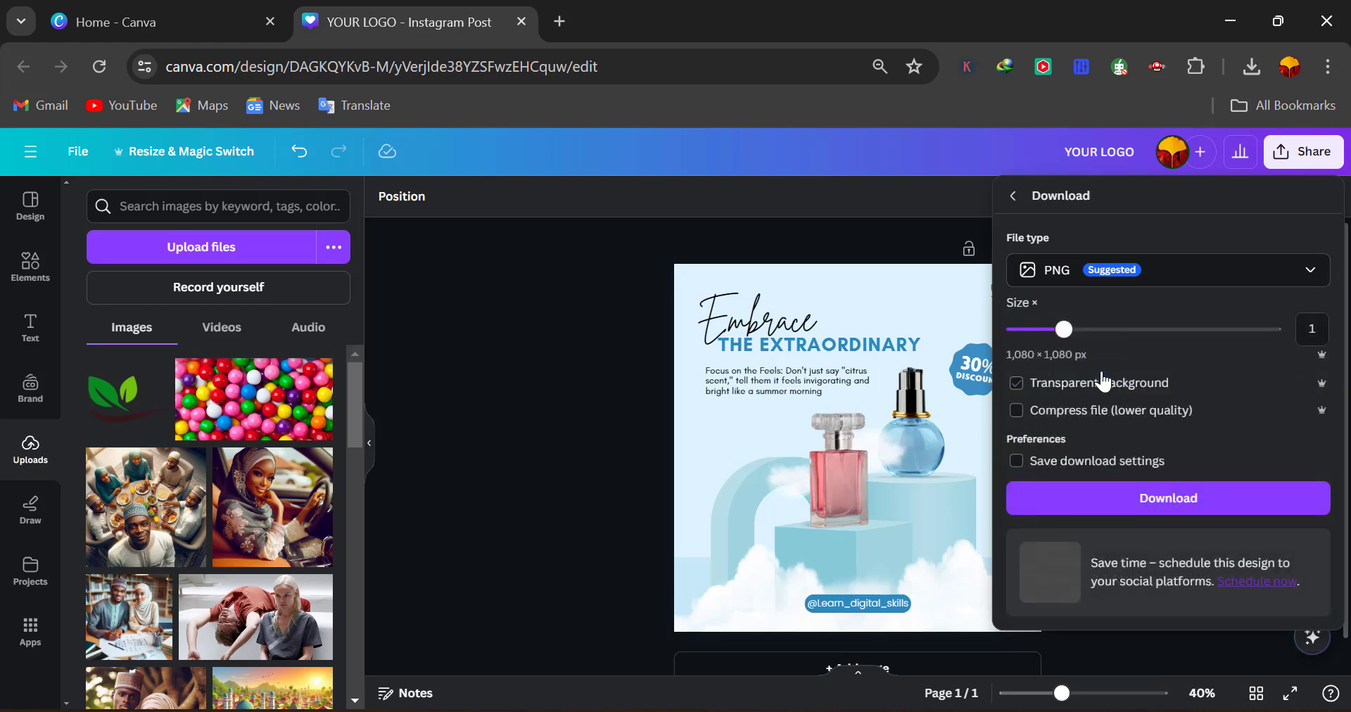
click(1162, 500)
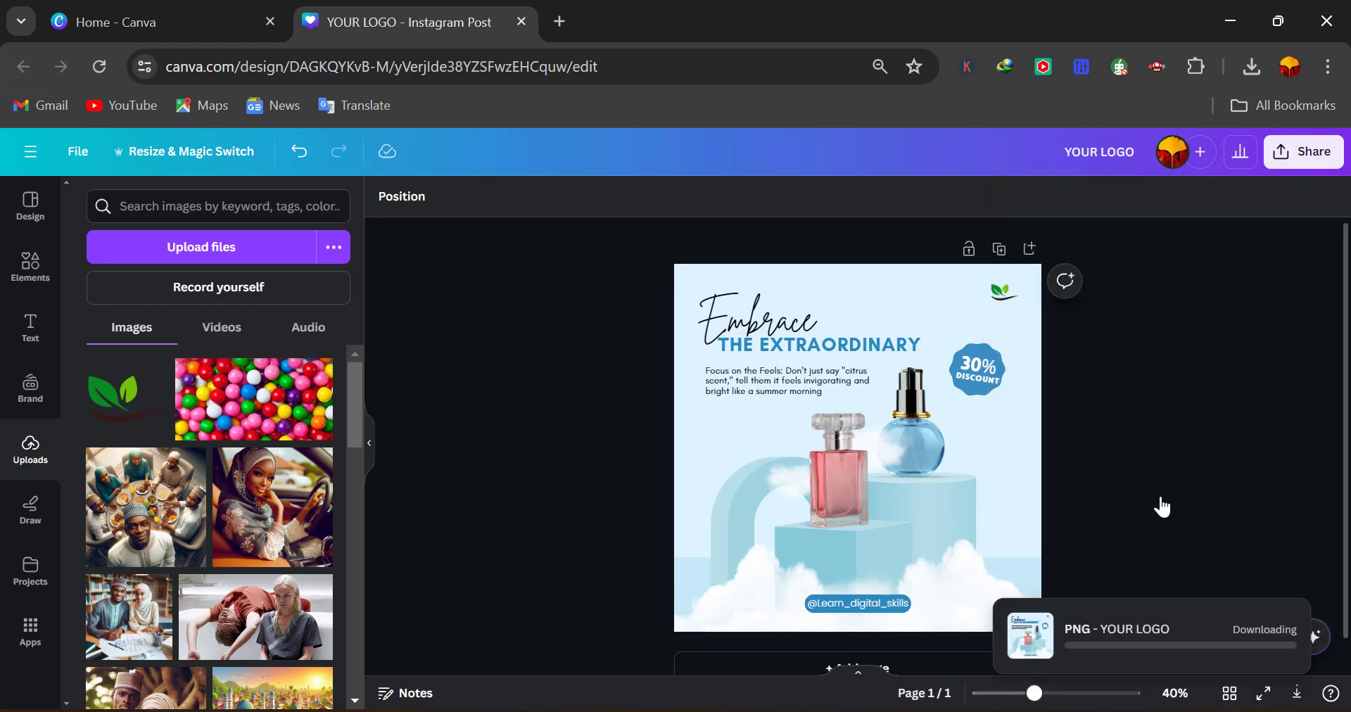